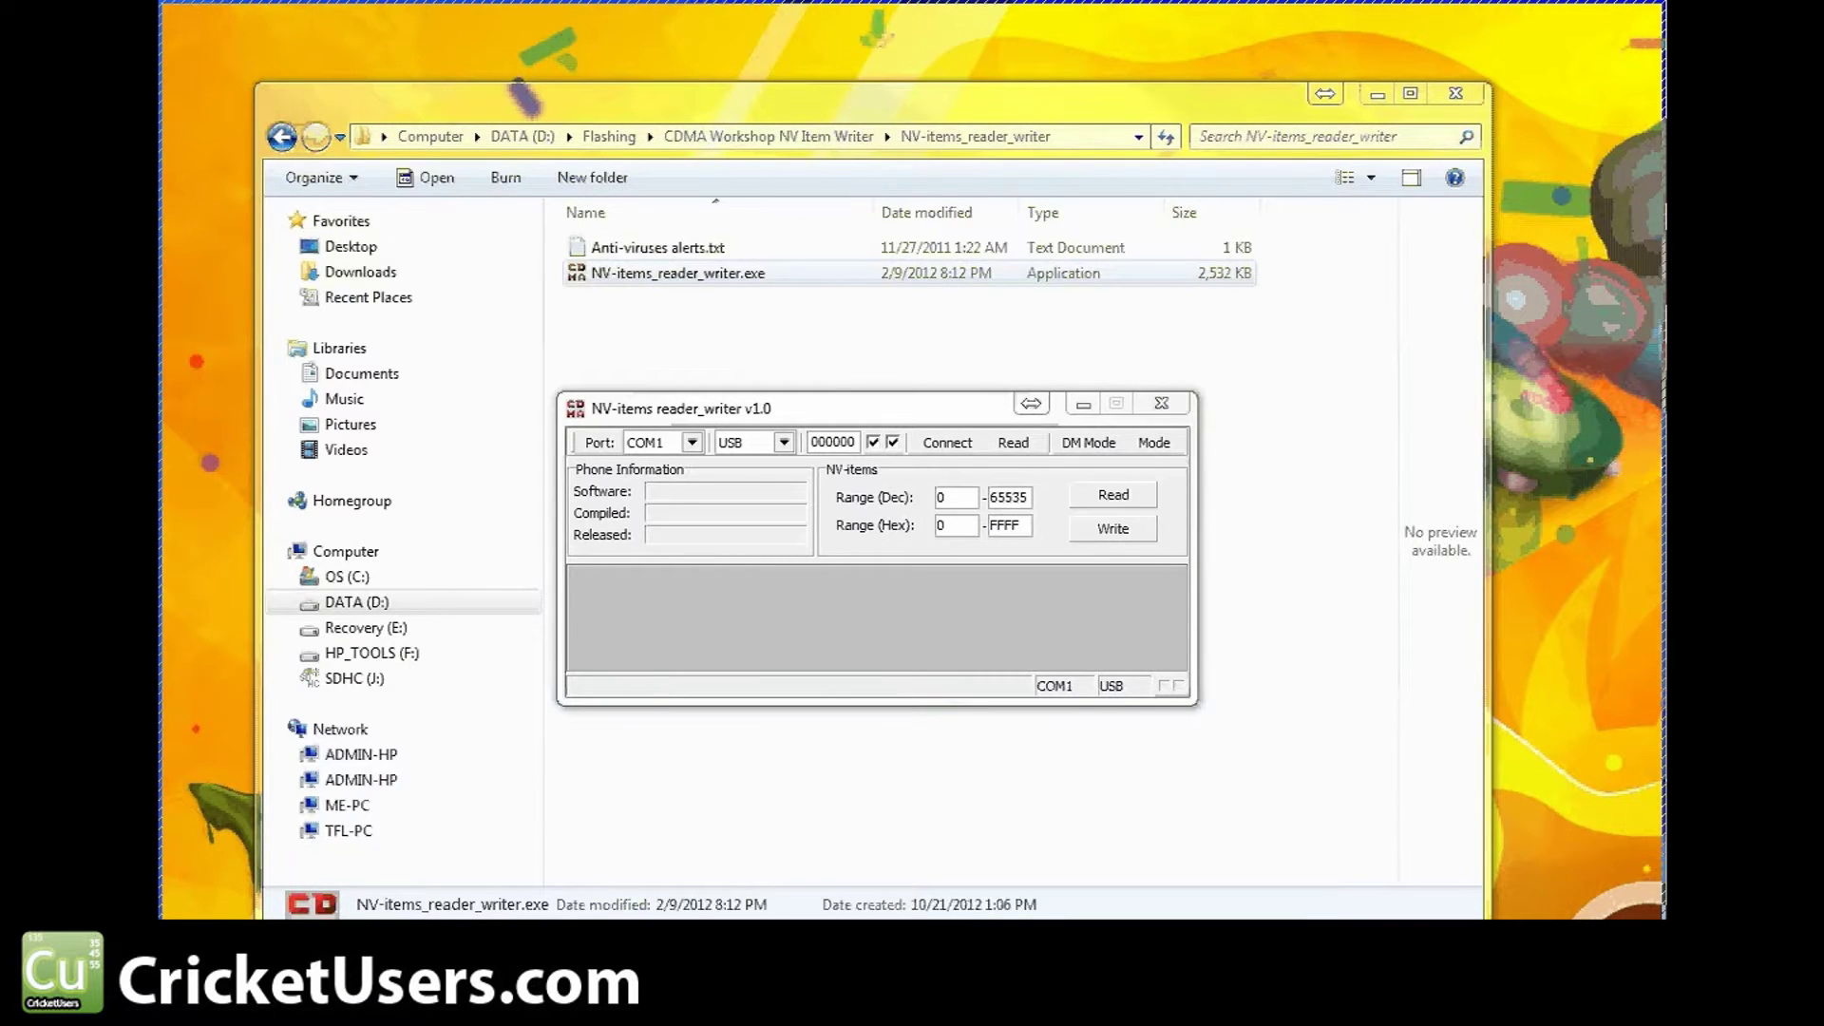
Connect NV-items reader_writer to the phone on port COM15 after selecting the SPC value
left_click(963, 409)
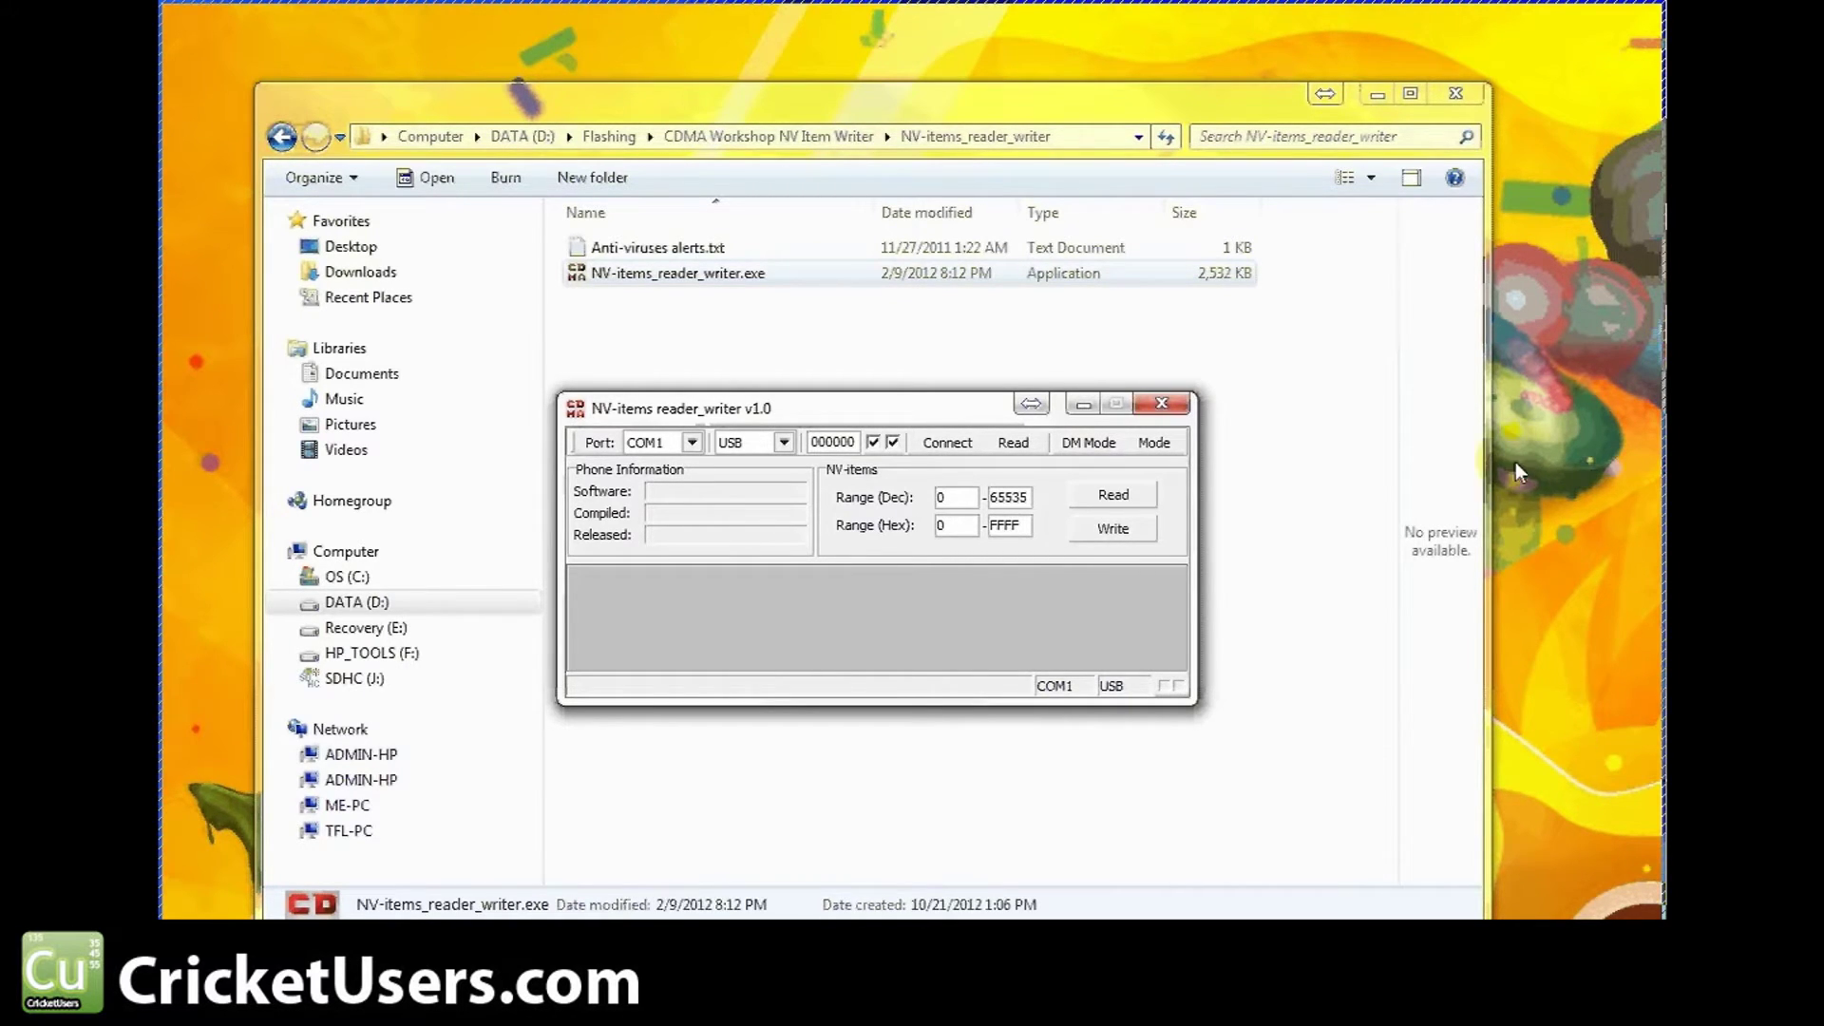
left_click(1433, 390)
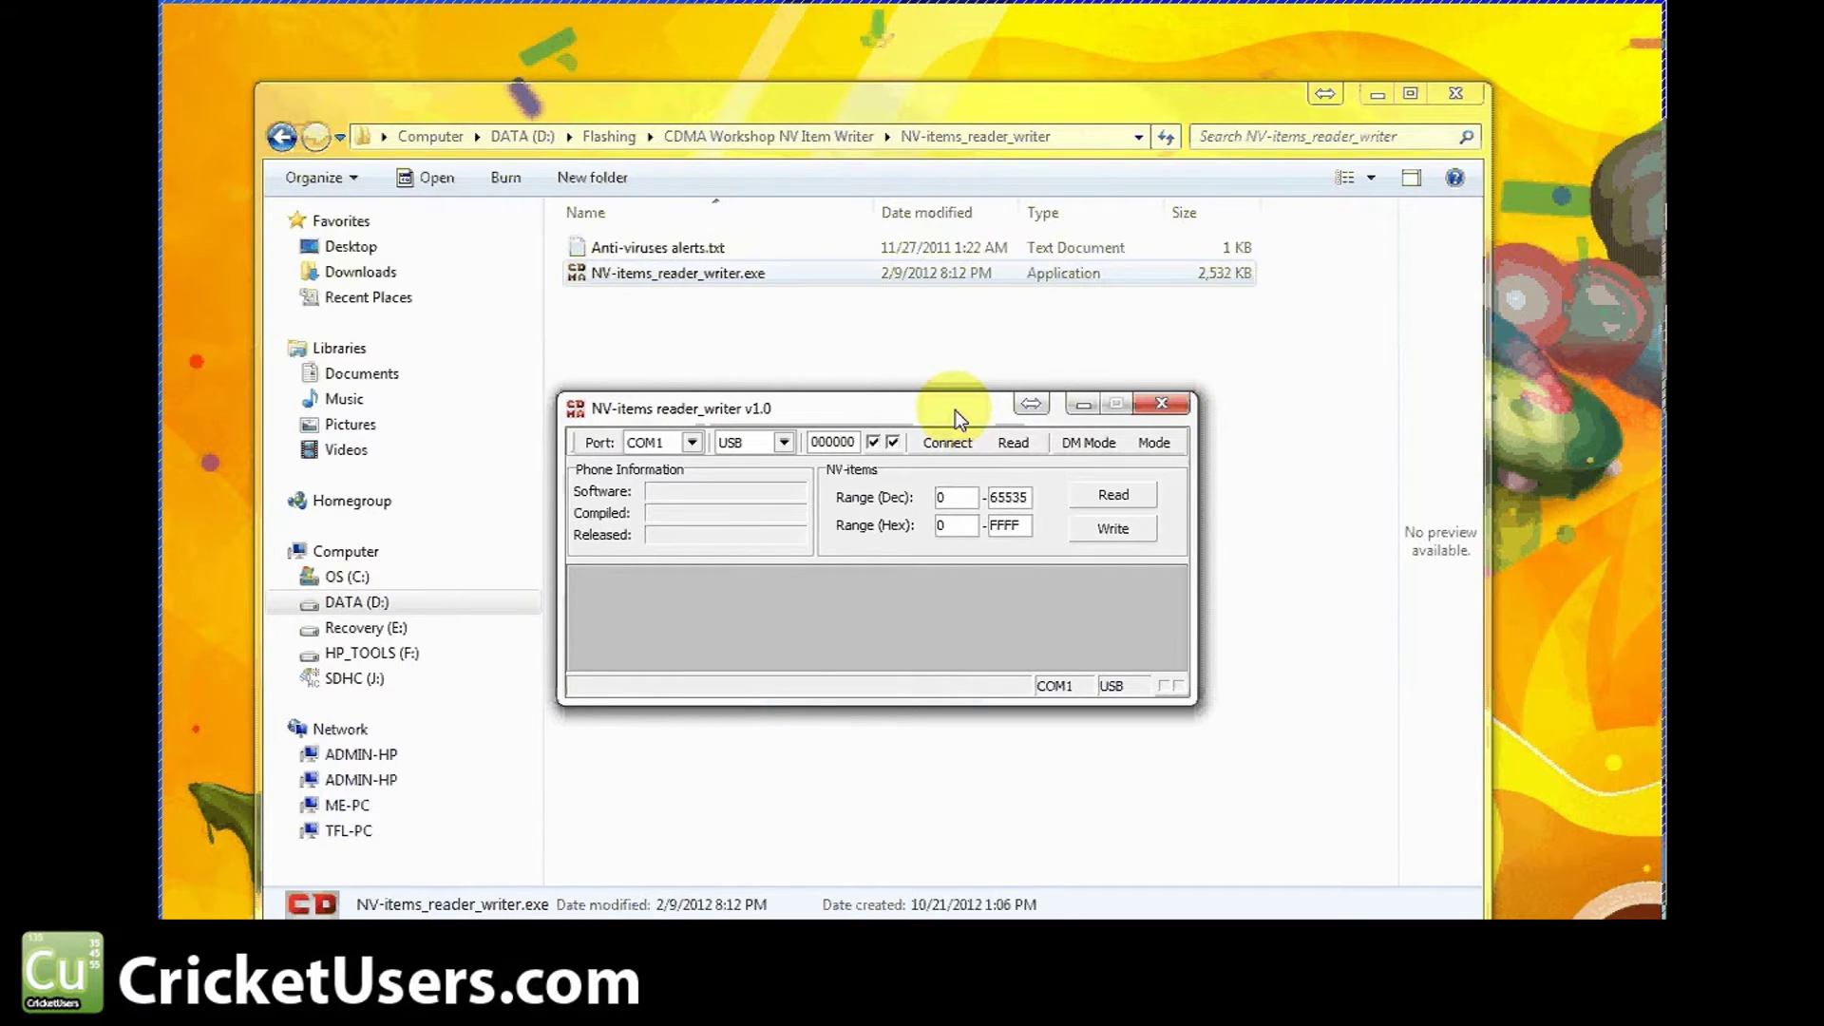
double_click(833, 441)
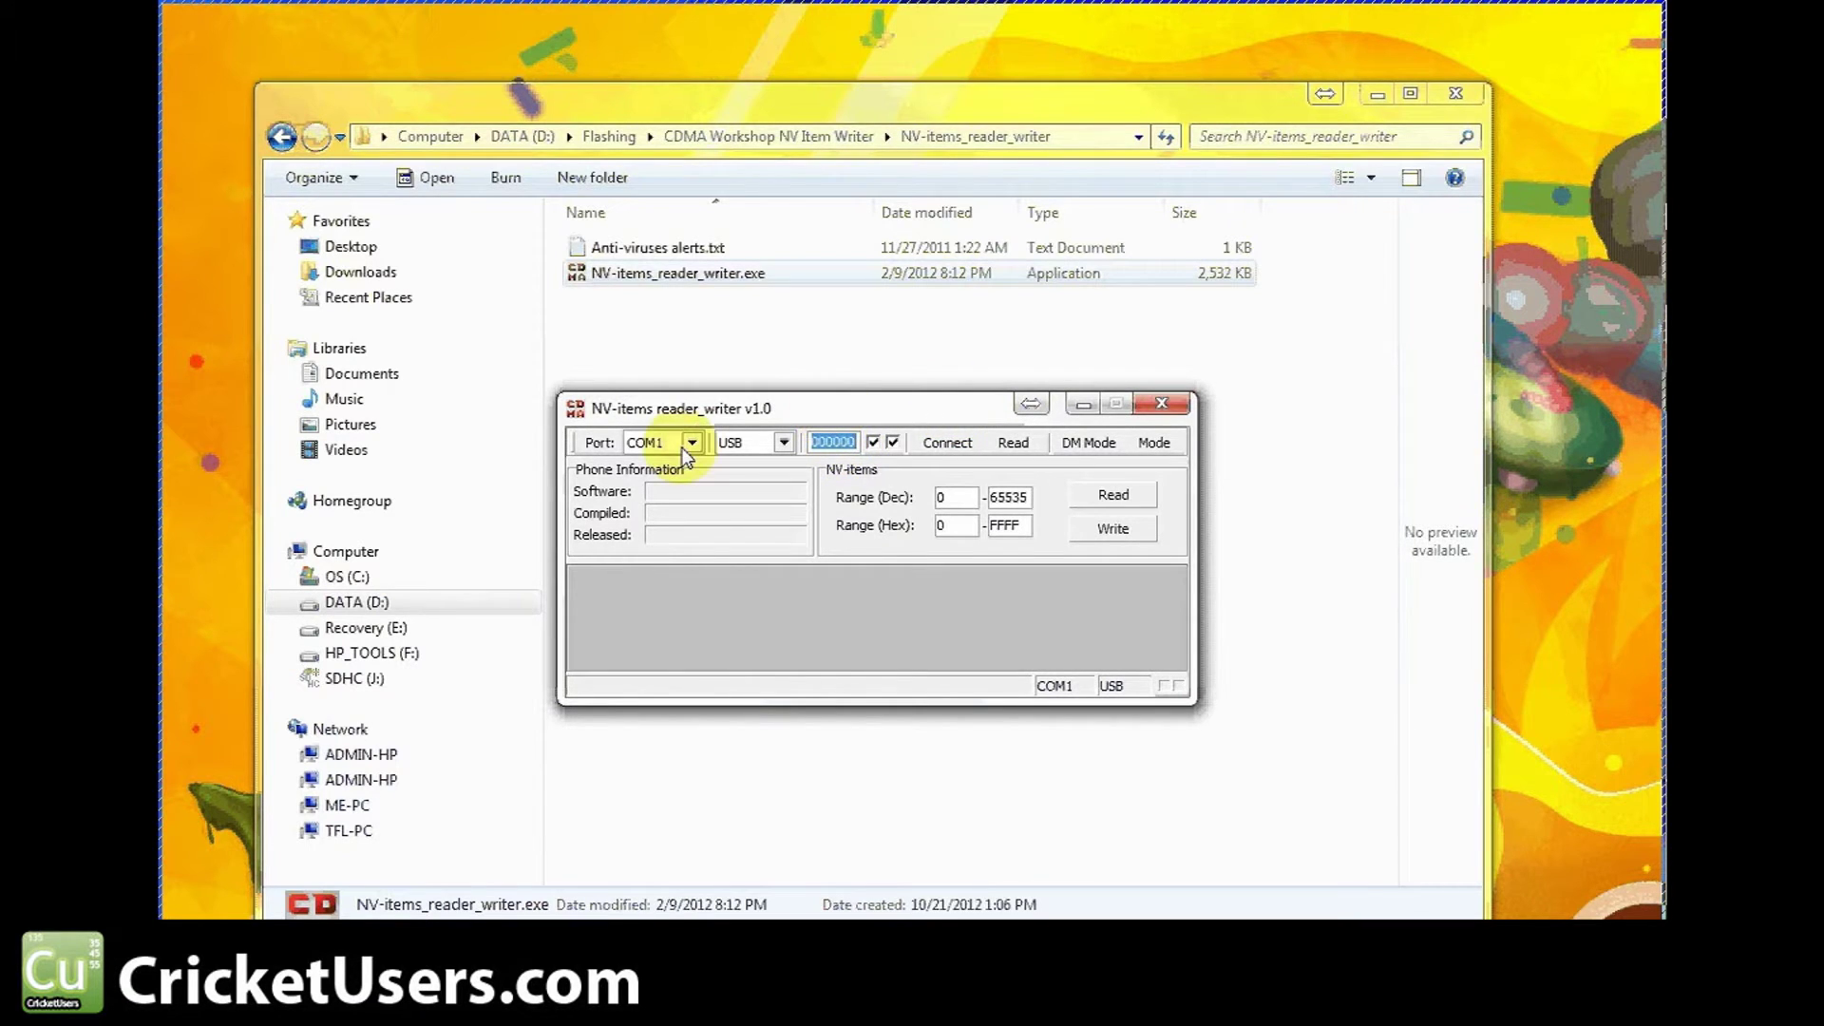
left_click(692, 442)
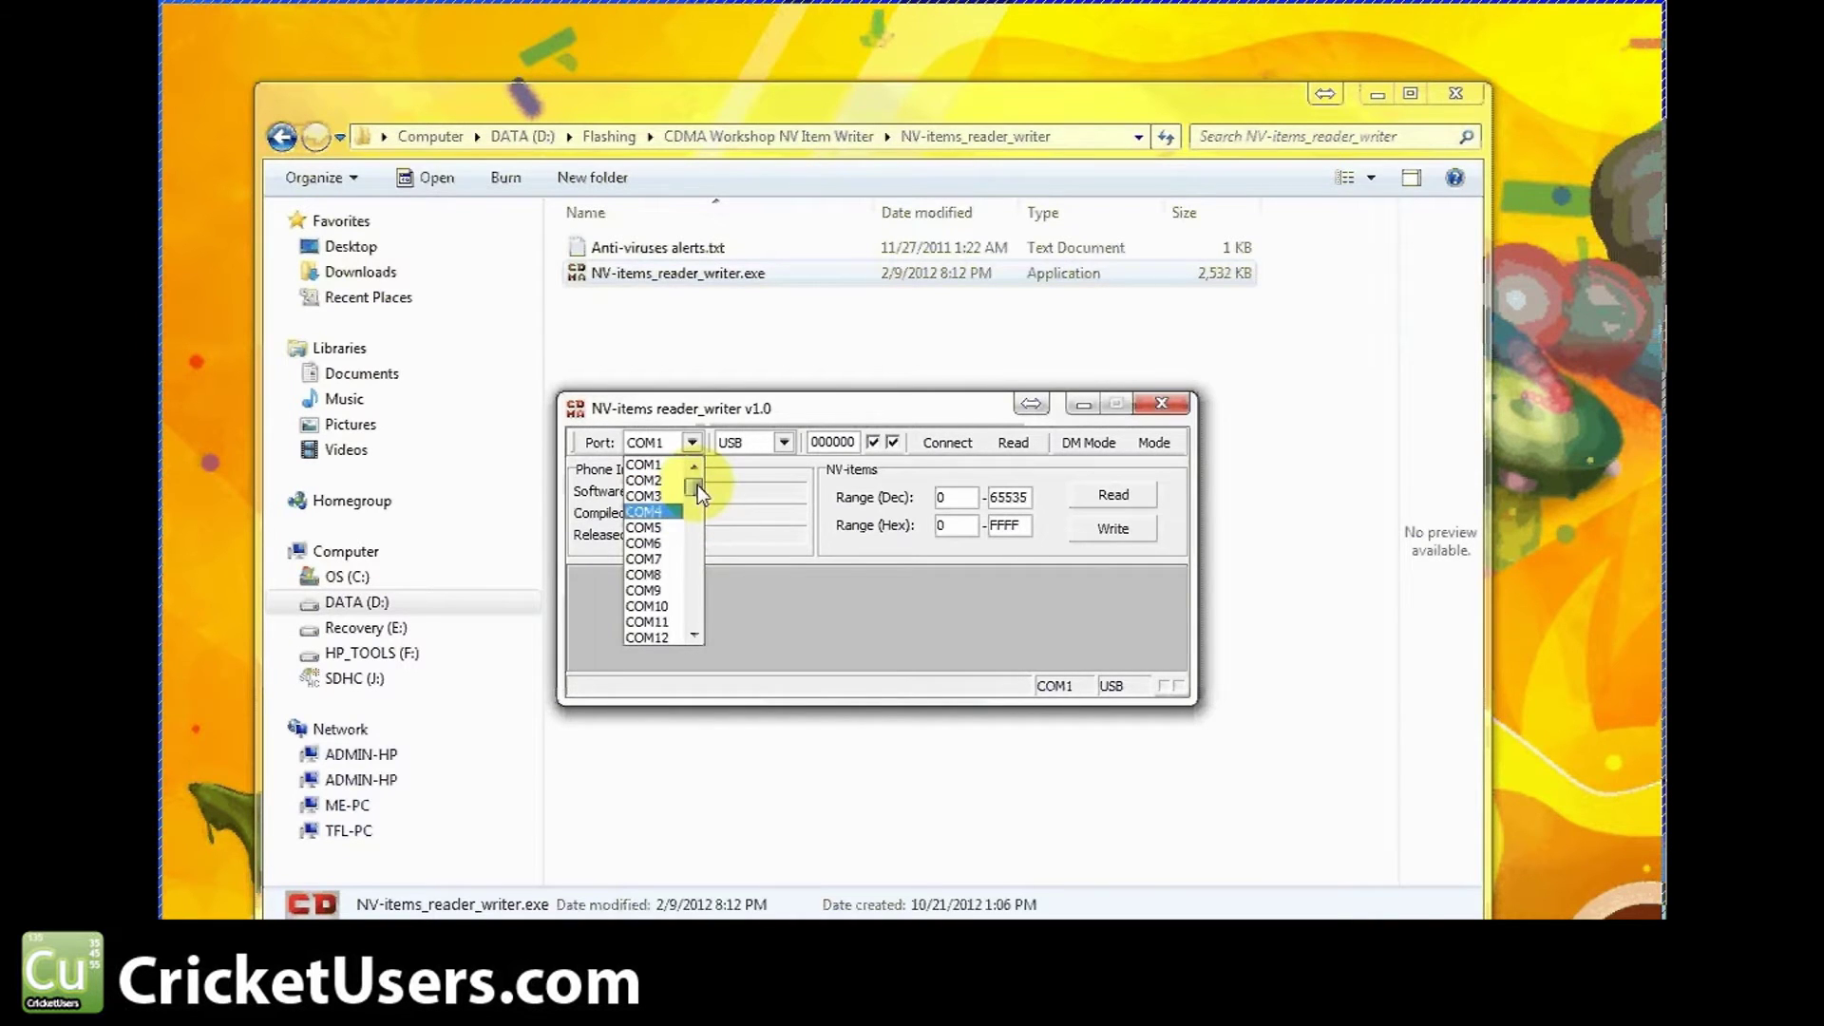
scroll(680, 621, "down", 1)
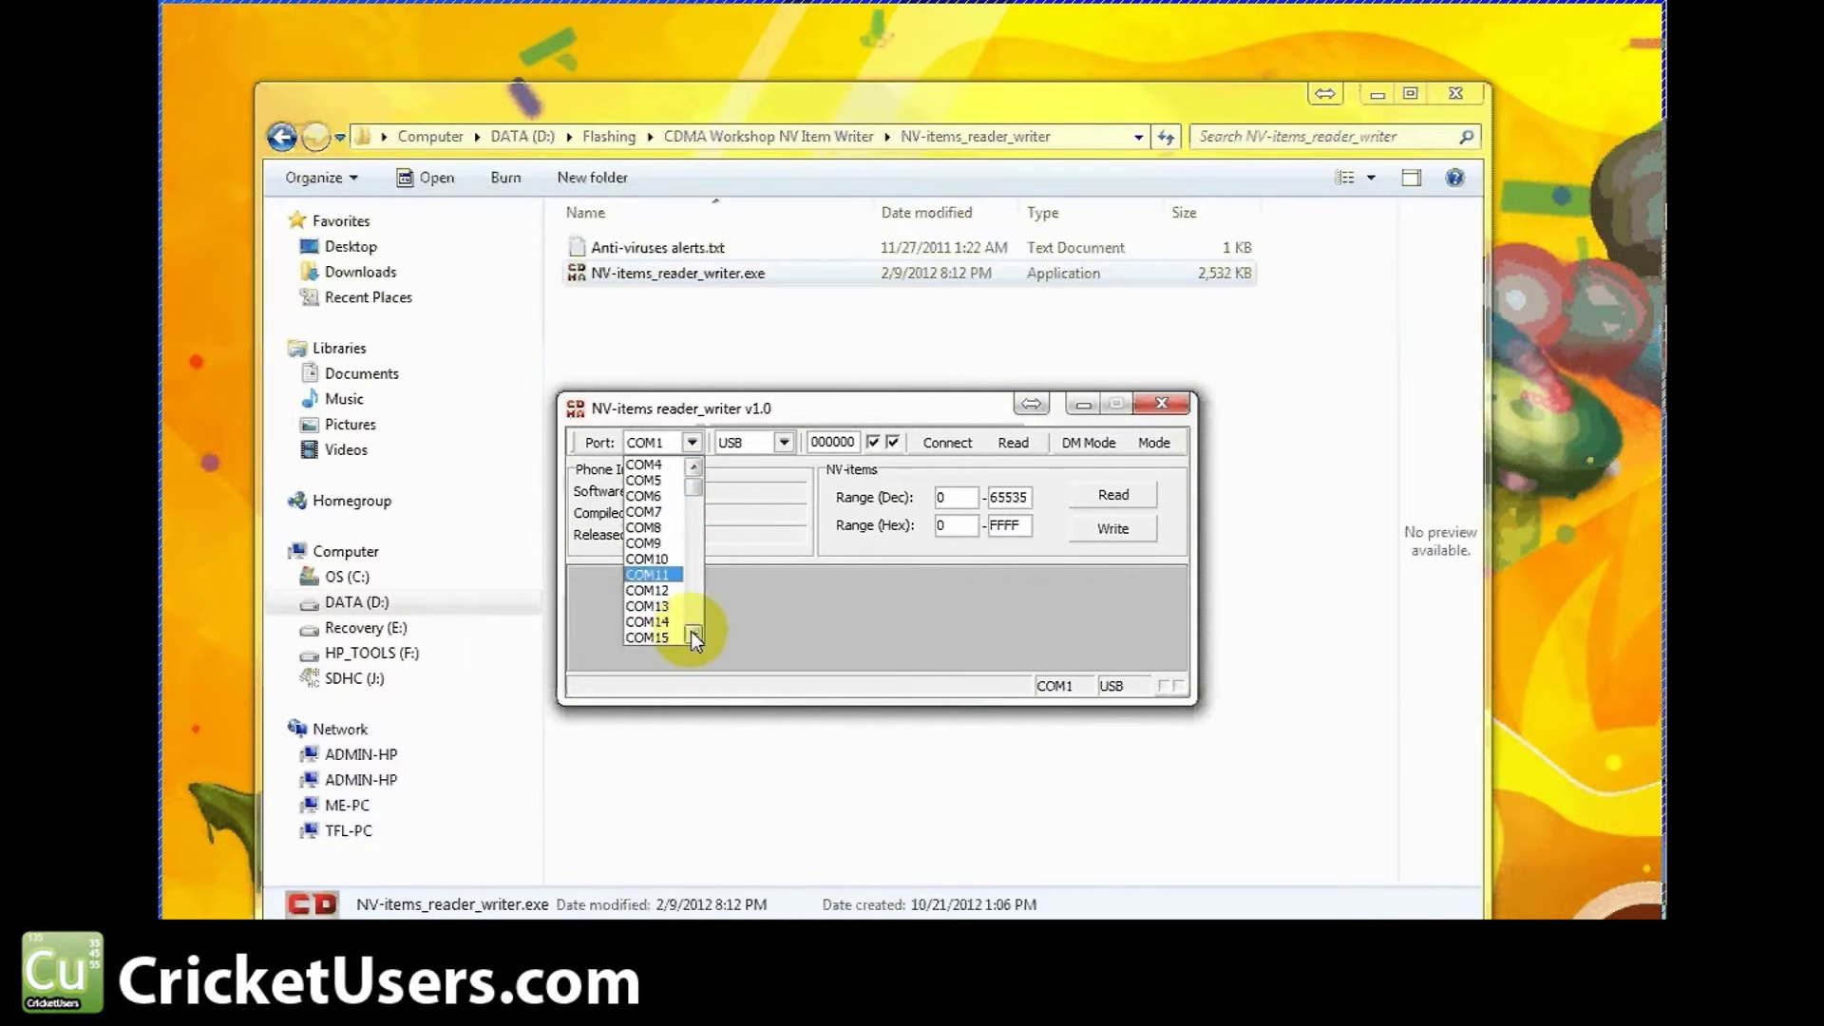
left_click(680, 619)
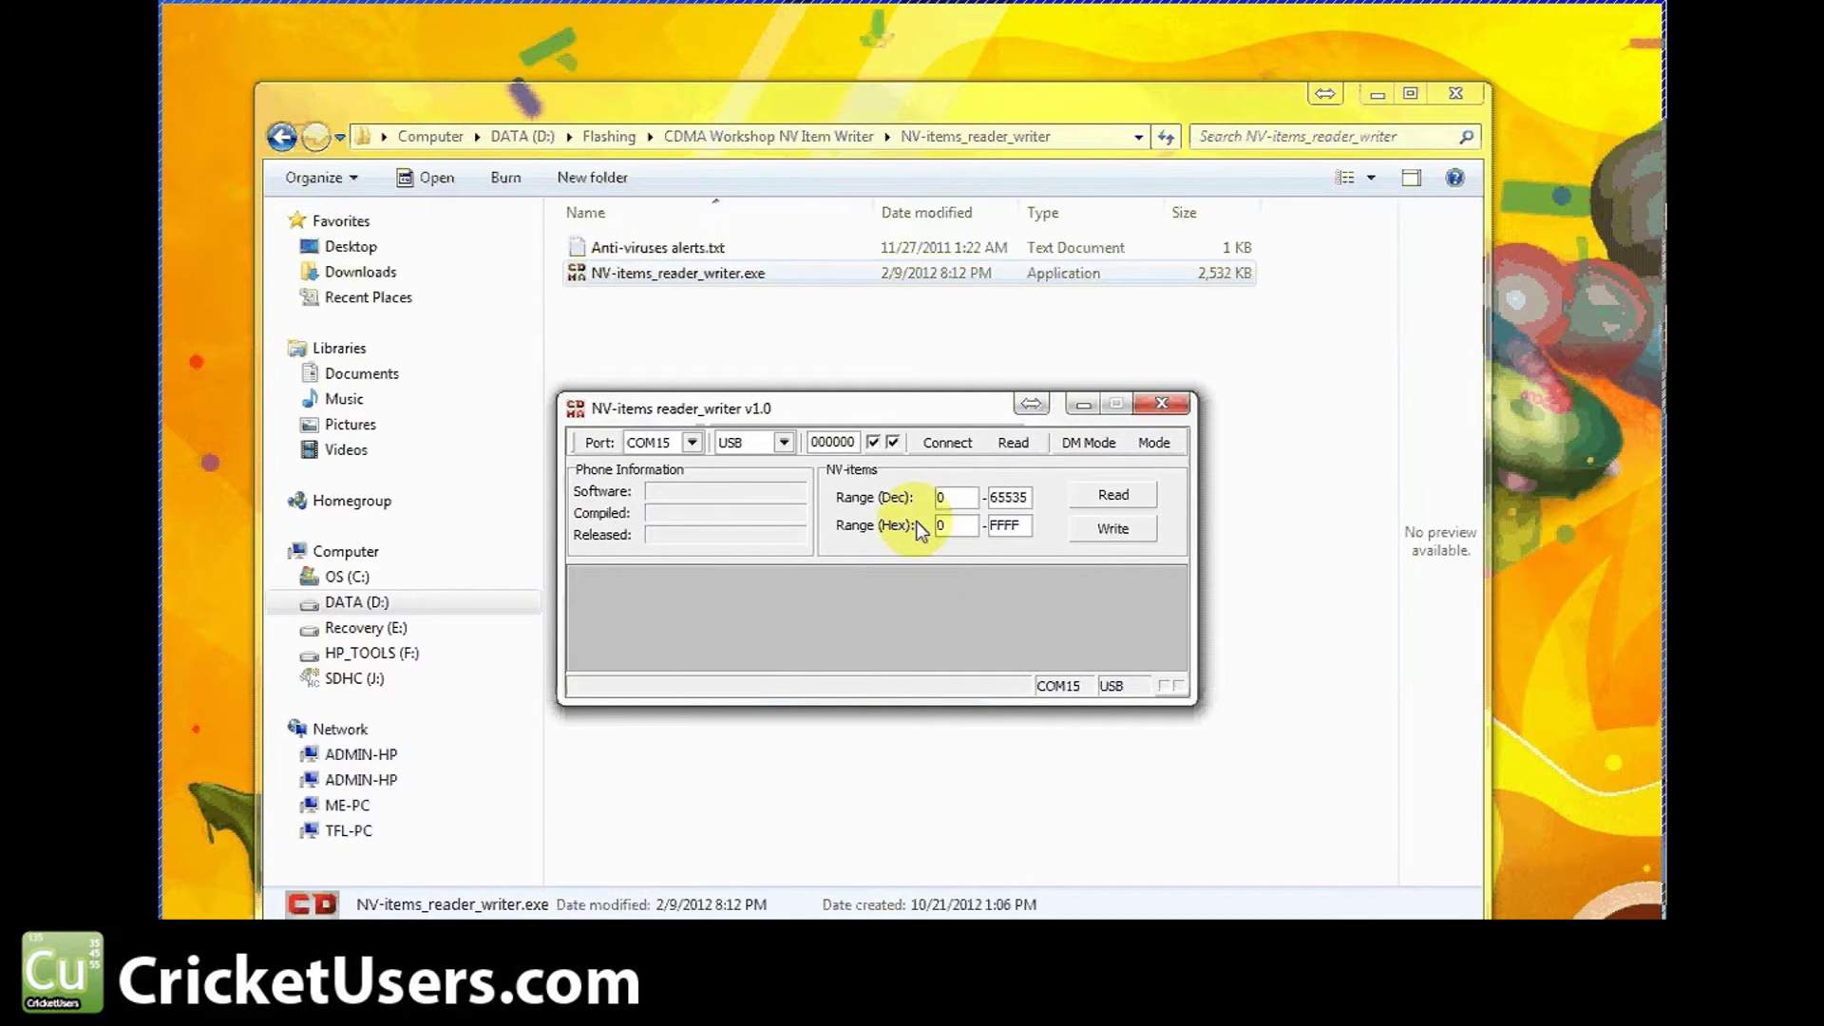
left_click(950, 453)
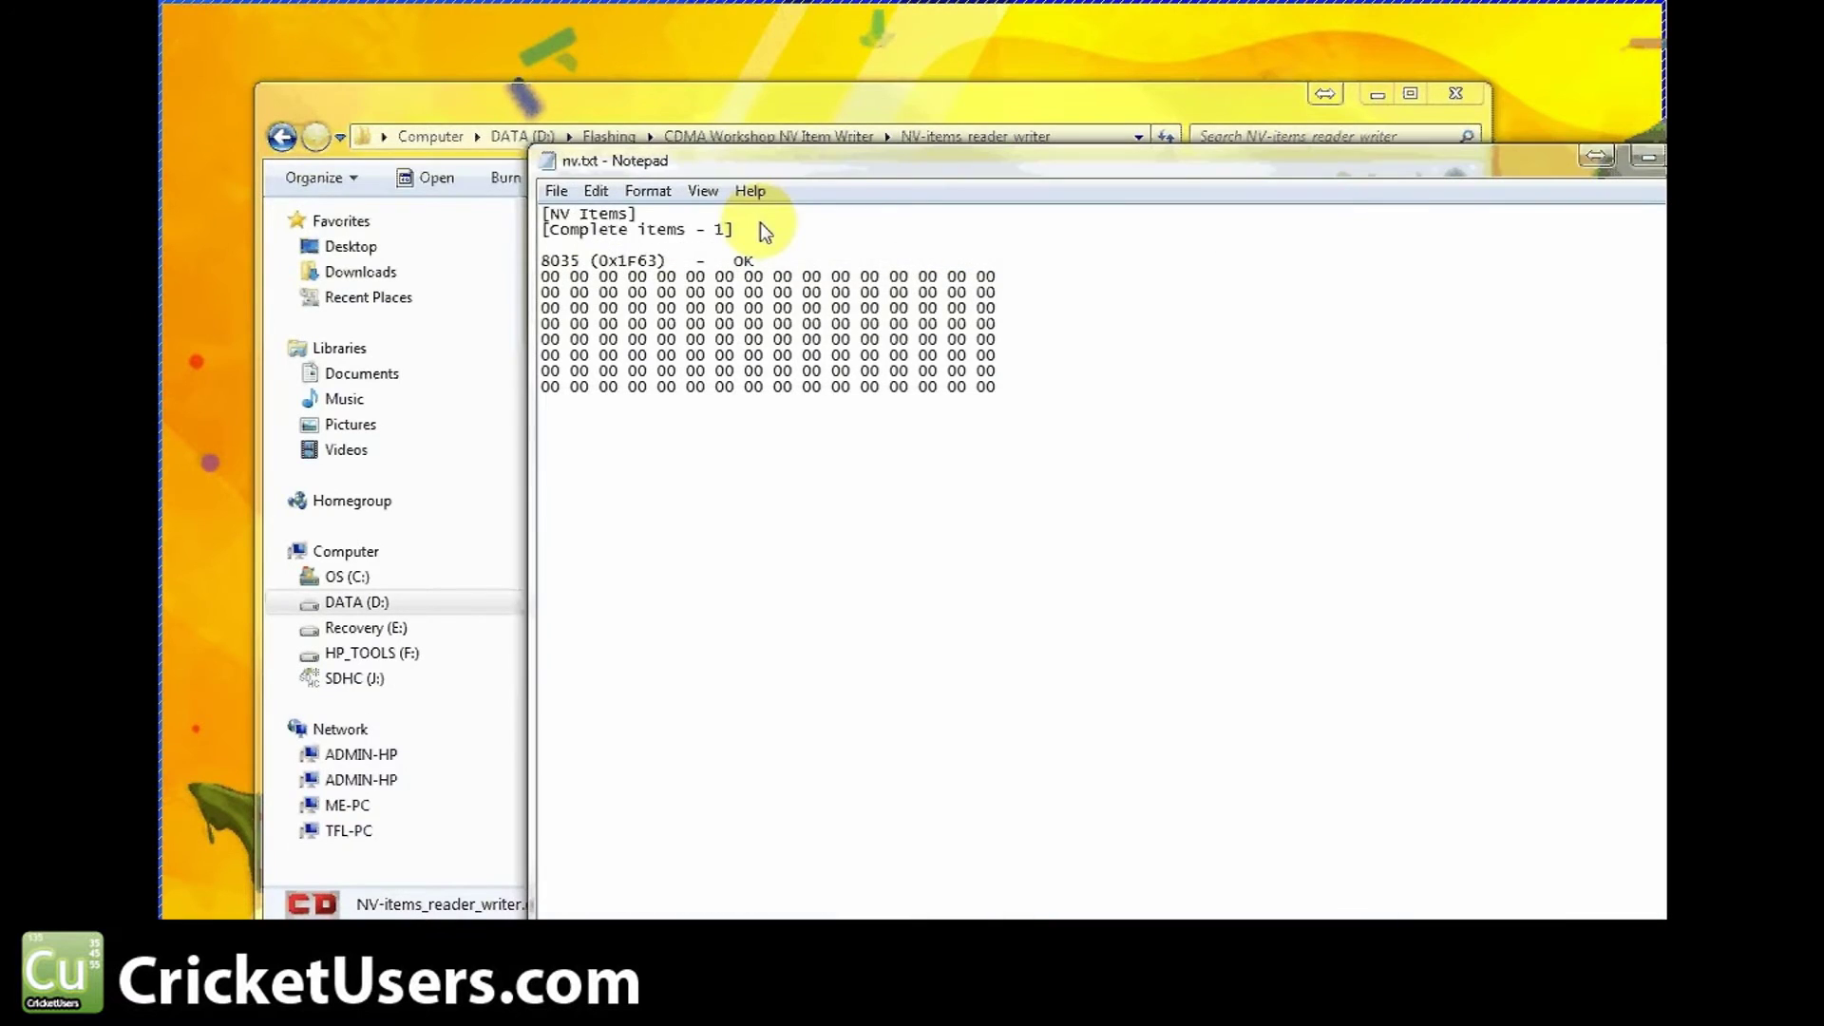
double_click(547, 162)
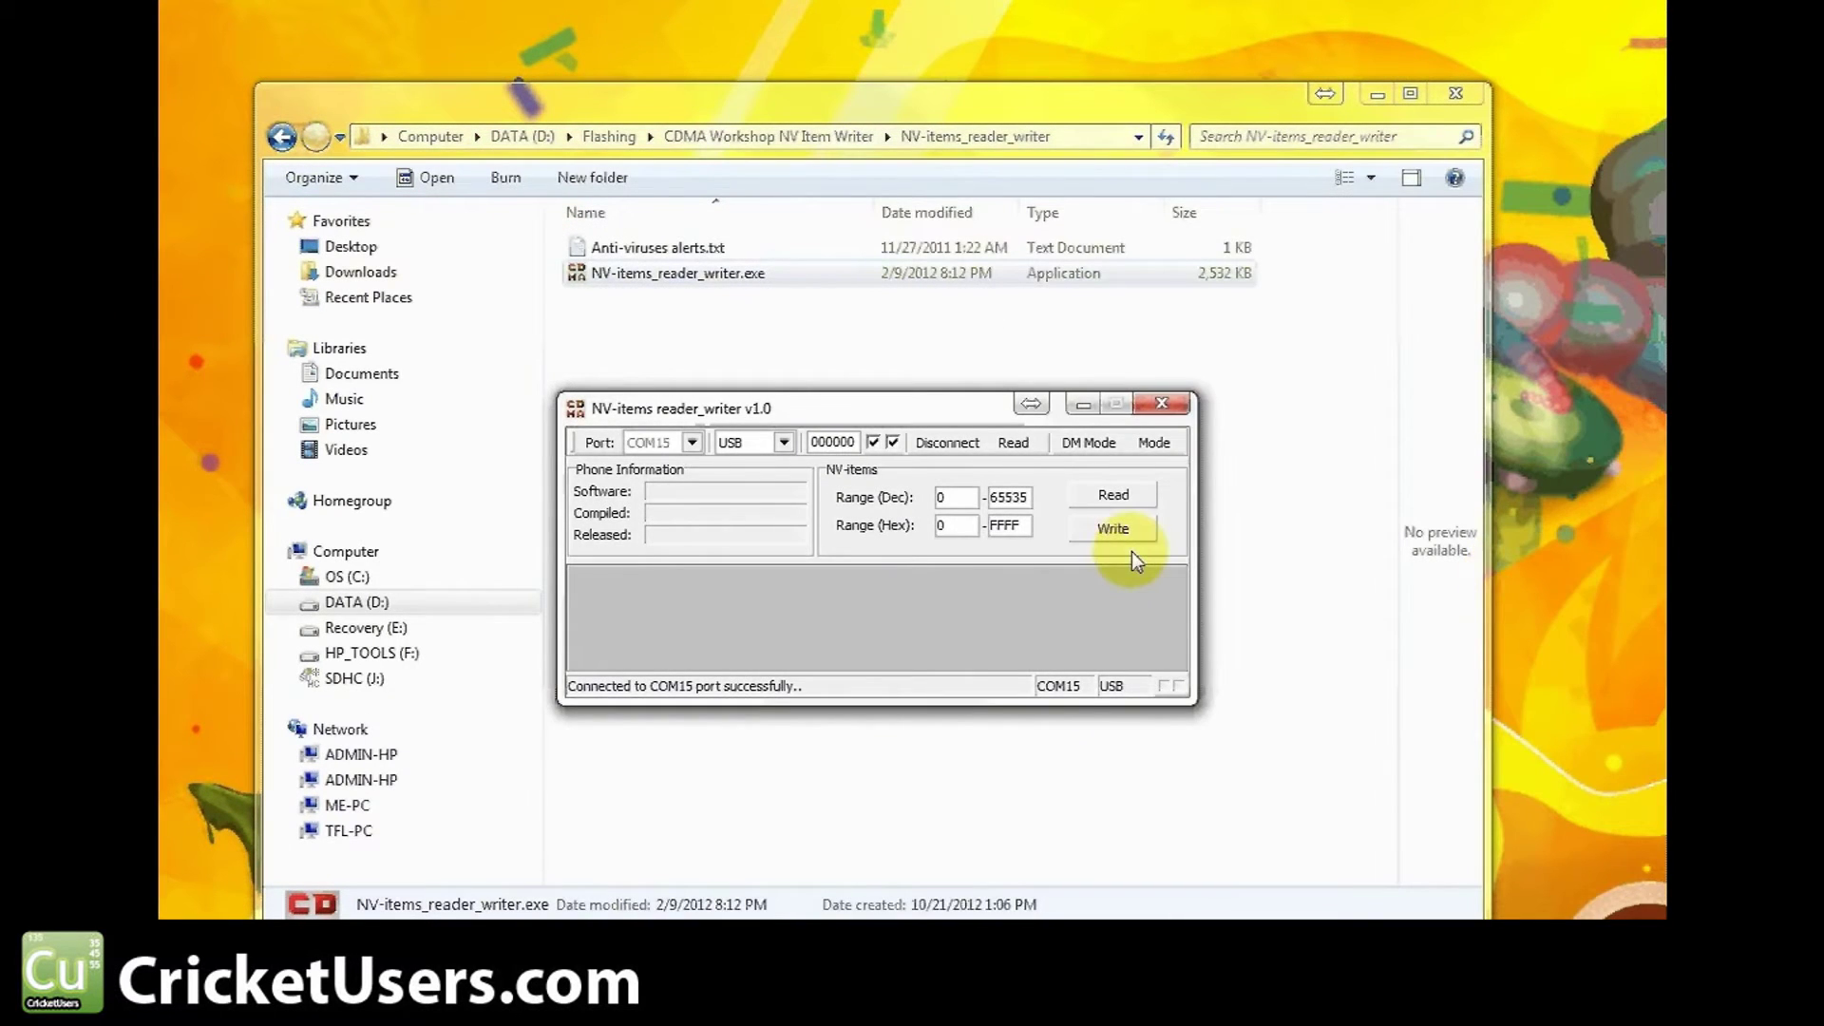
Browse for the CricketUsers radio unlock file, widening the name column, then cancel
left_click(1129, 533)
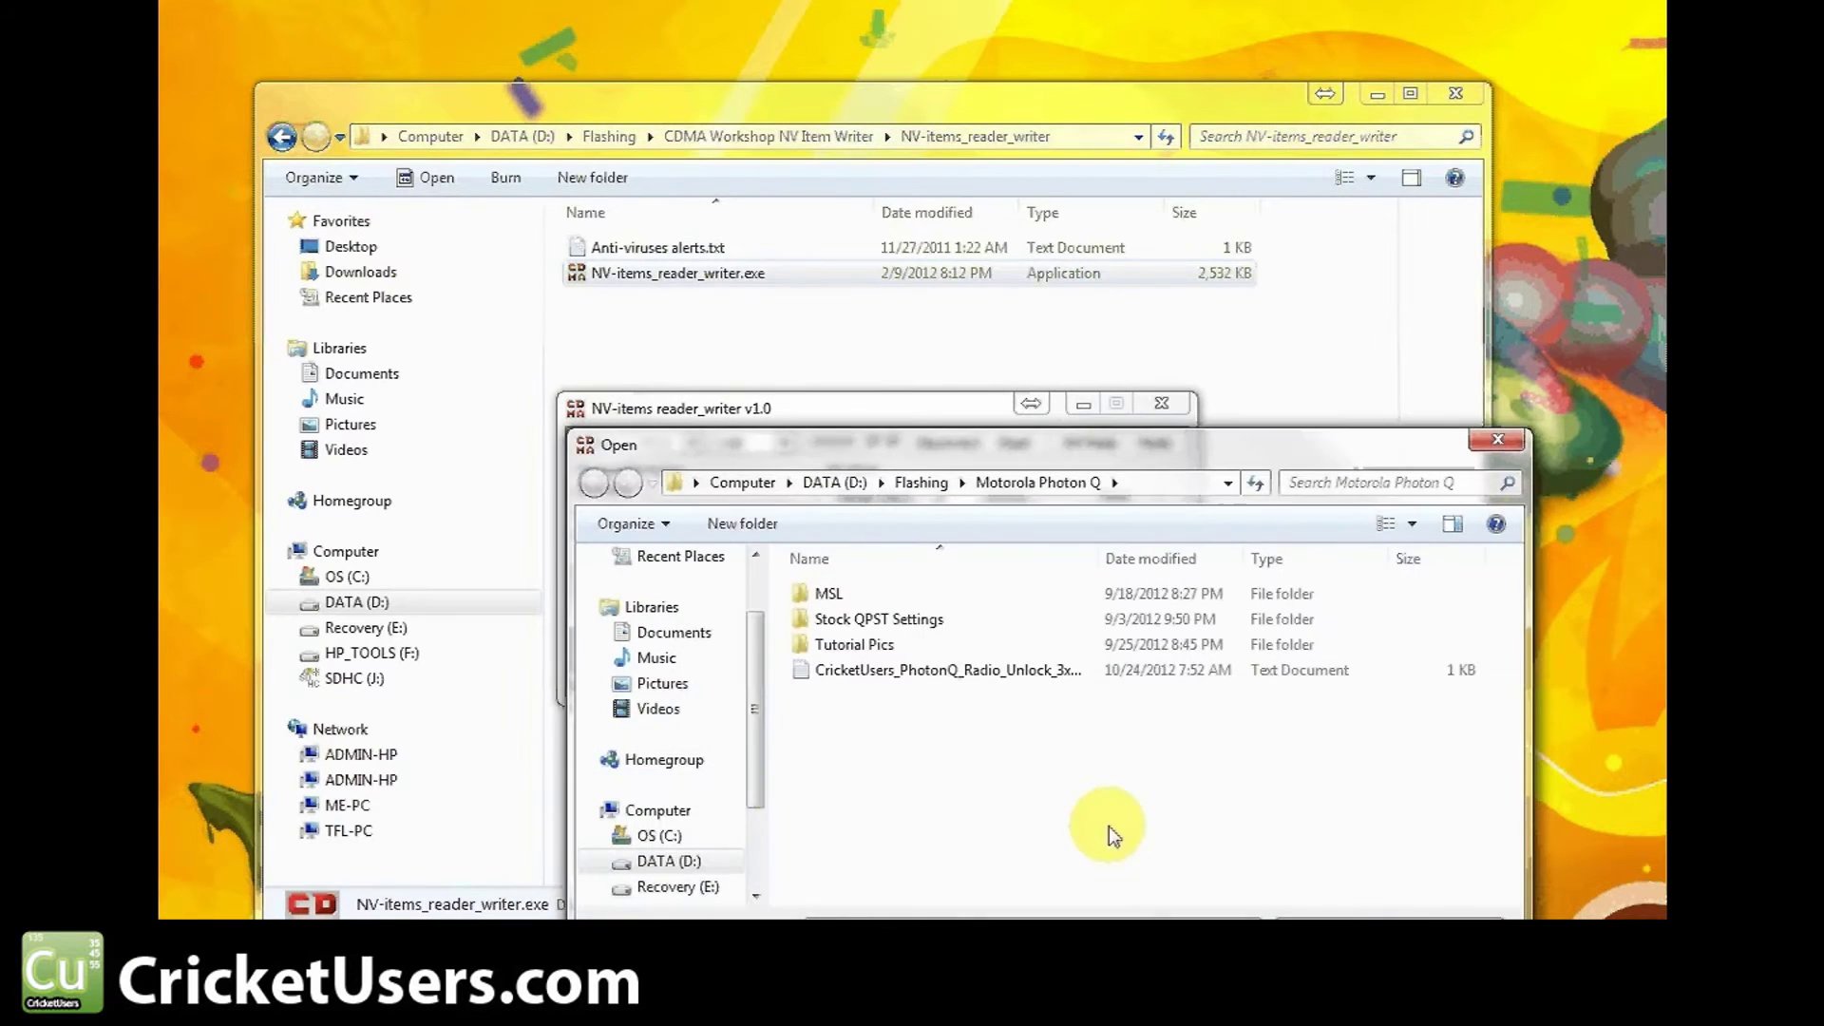
left_click(971, 678)
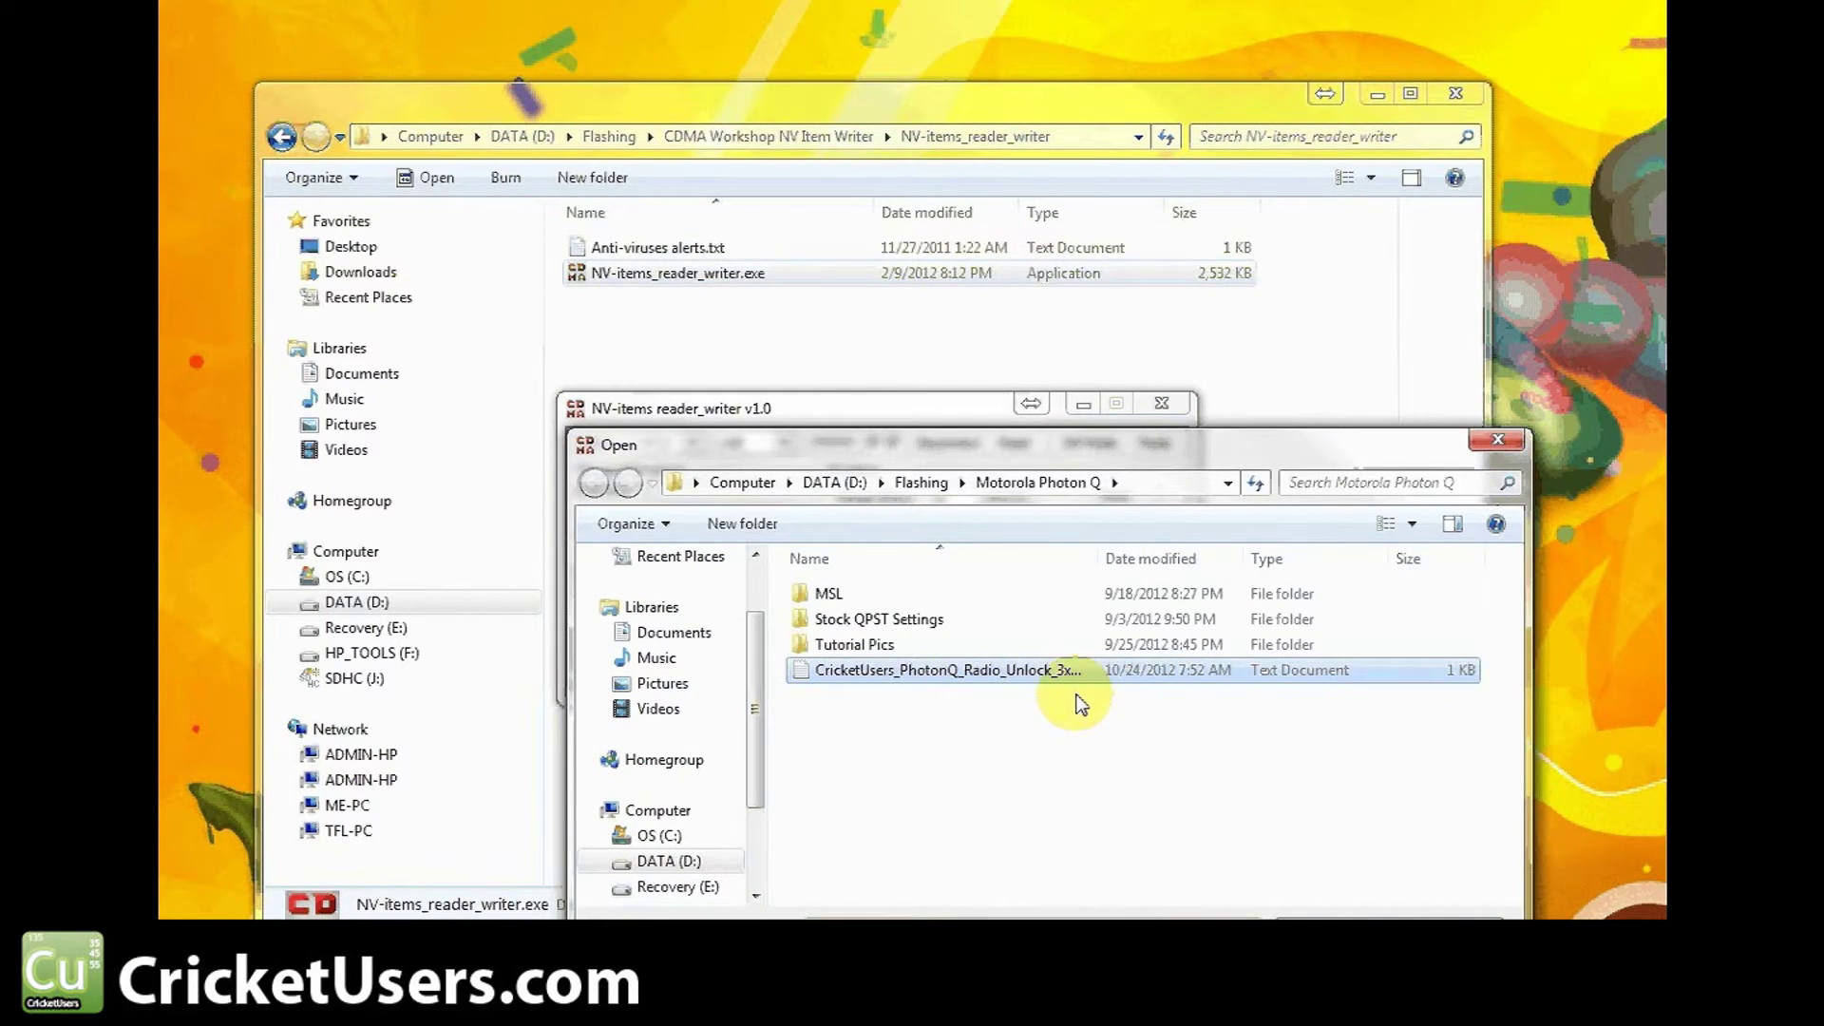
left_click_drag(1098, 557, 1154, 559)
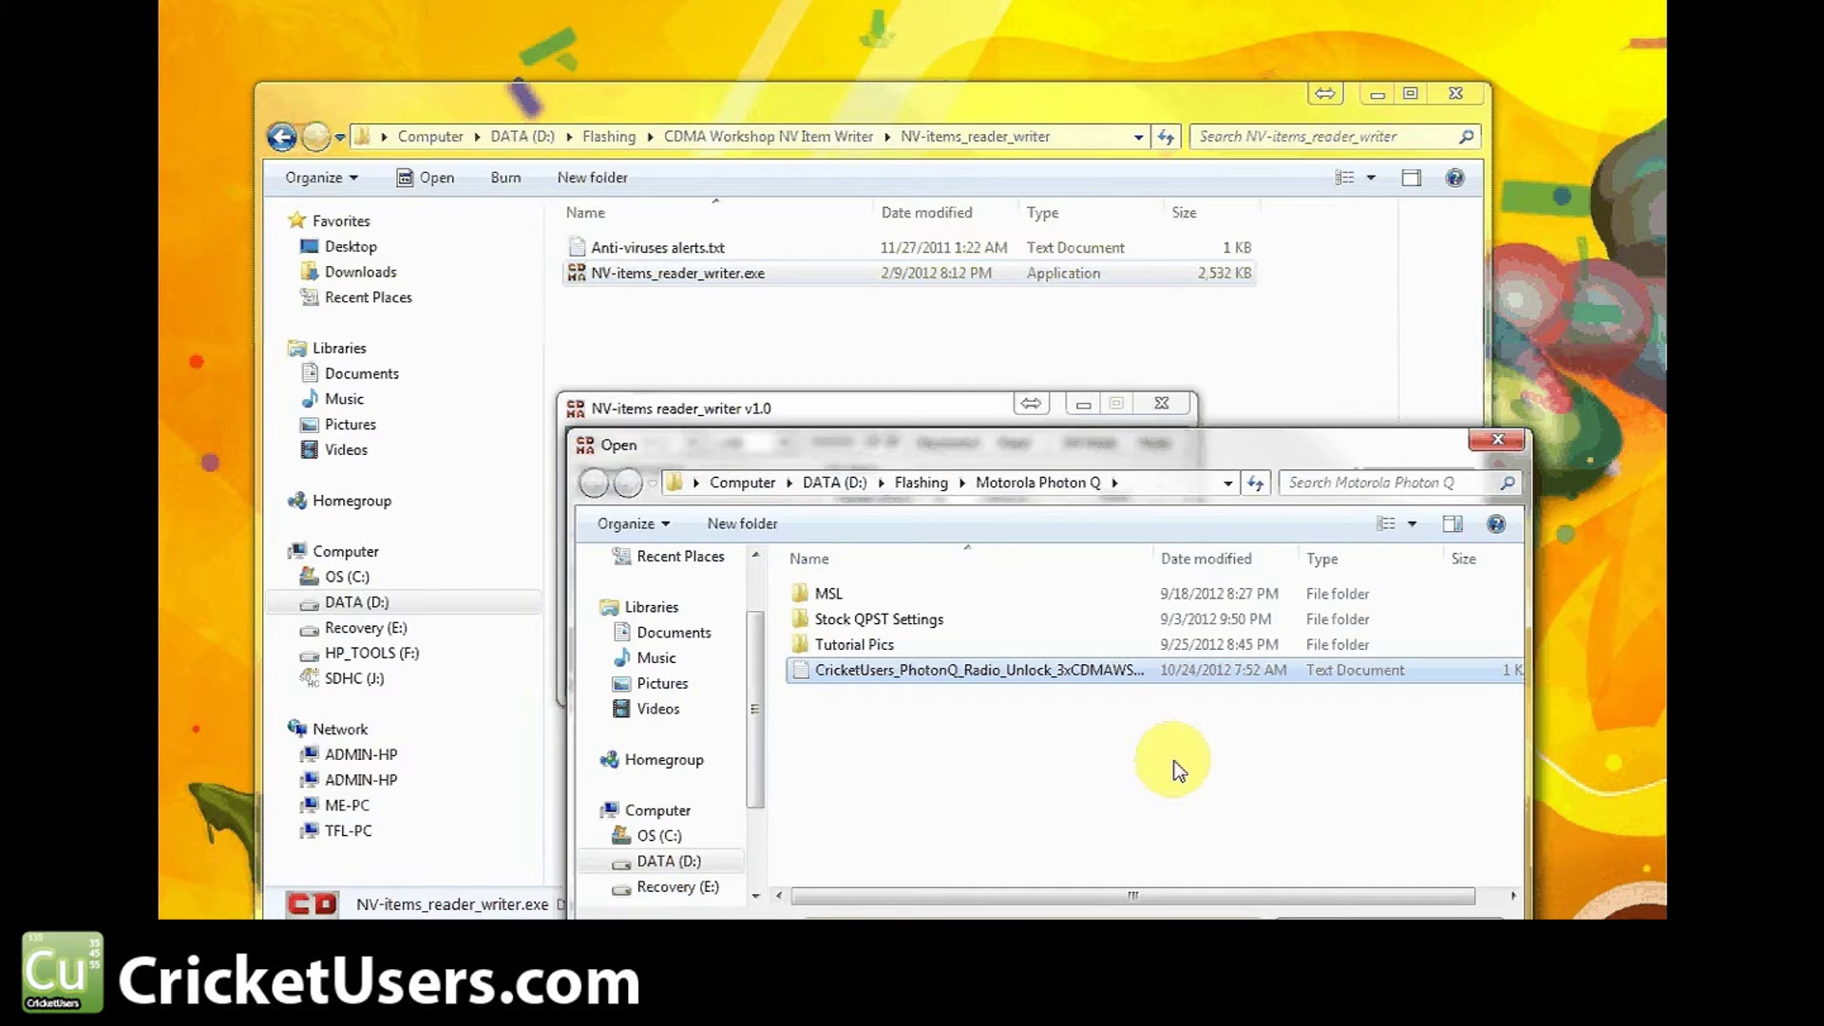
left_click(1498, 440)
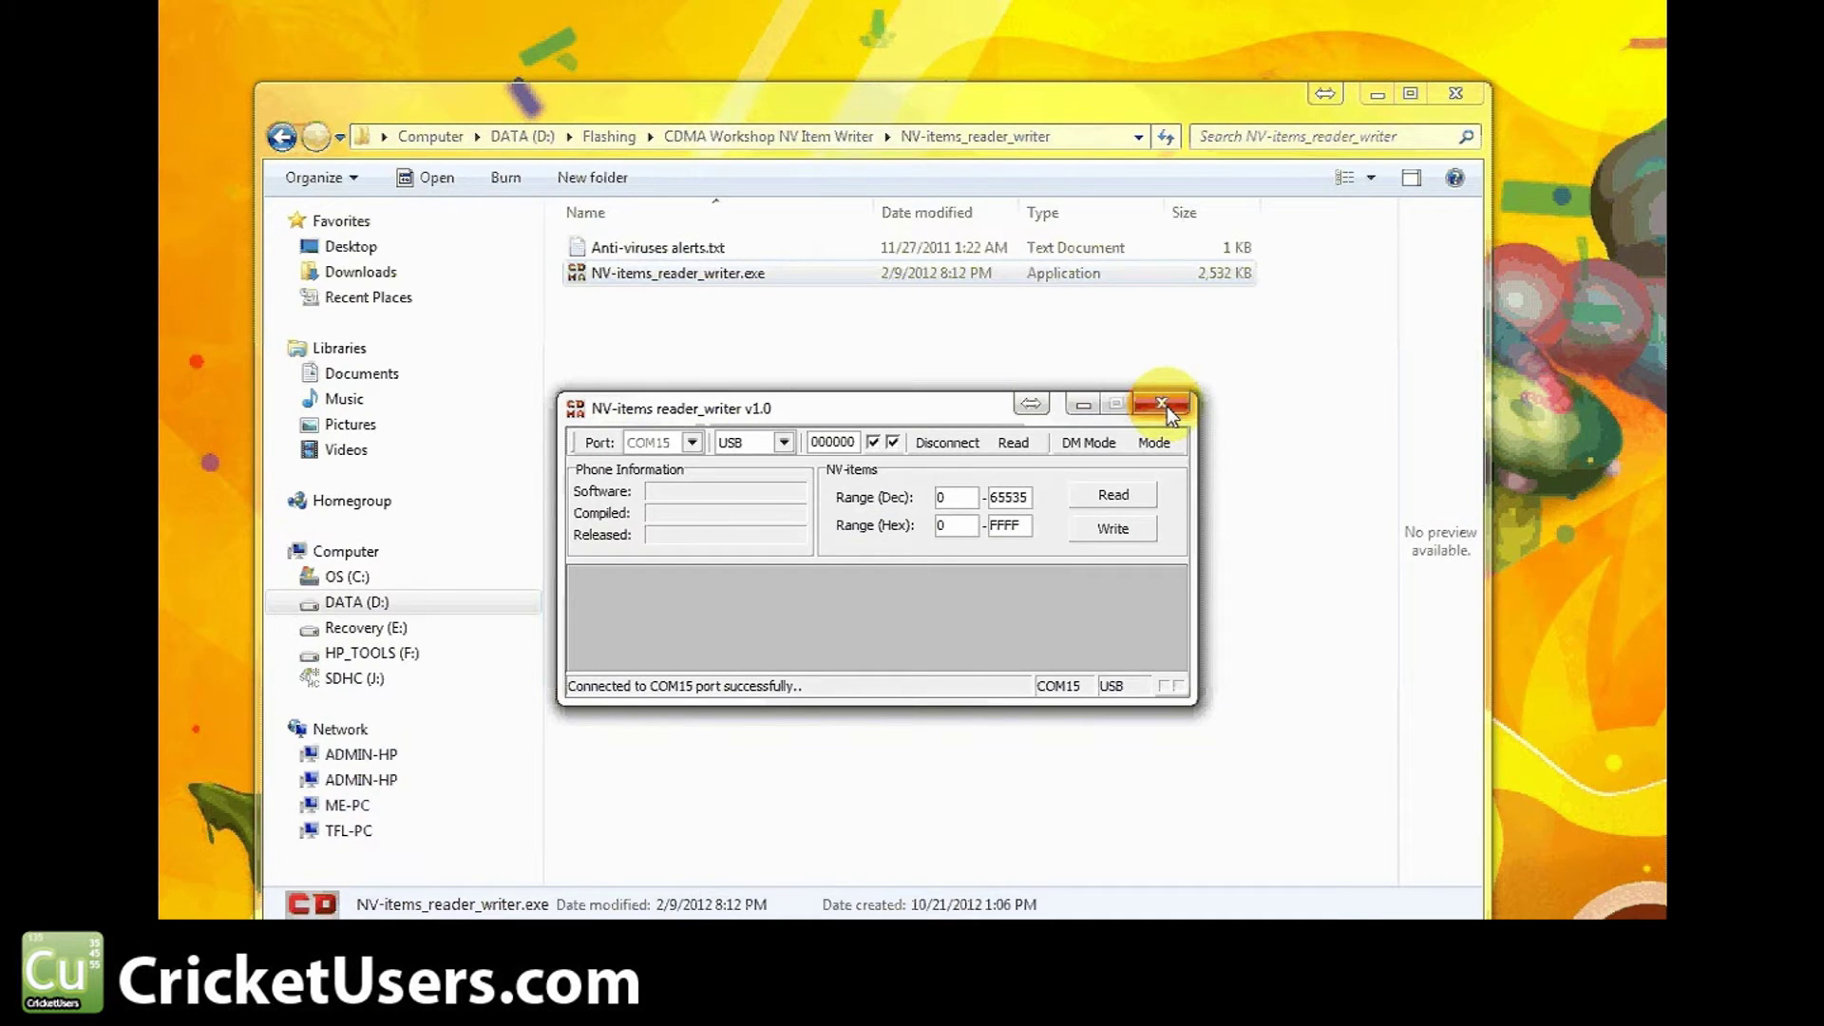
Write the CricketUsers Photon Q unlock file to the phone, then close the tool without resetting
left_click(1126, 533)
left_click(1049, 674)
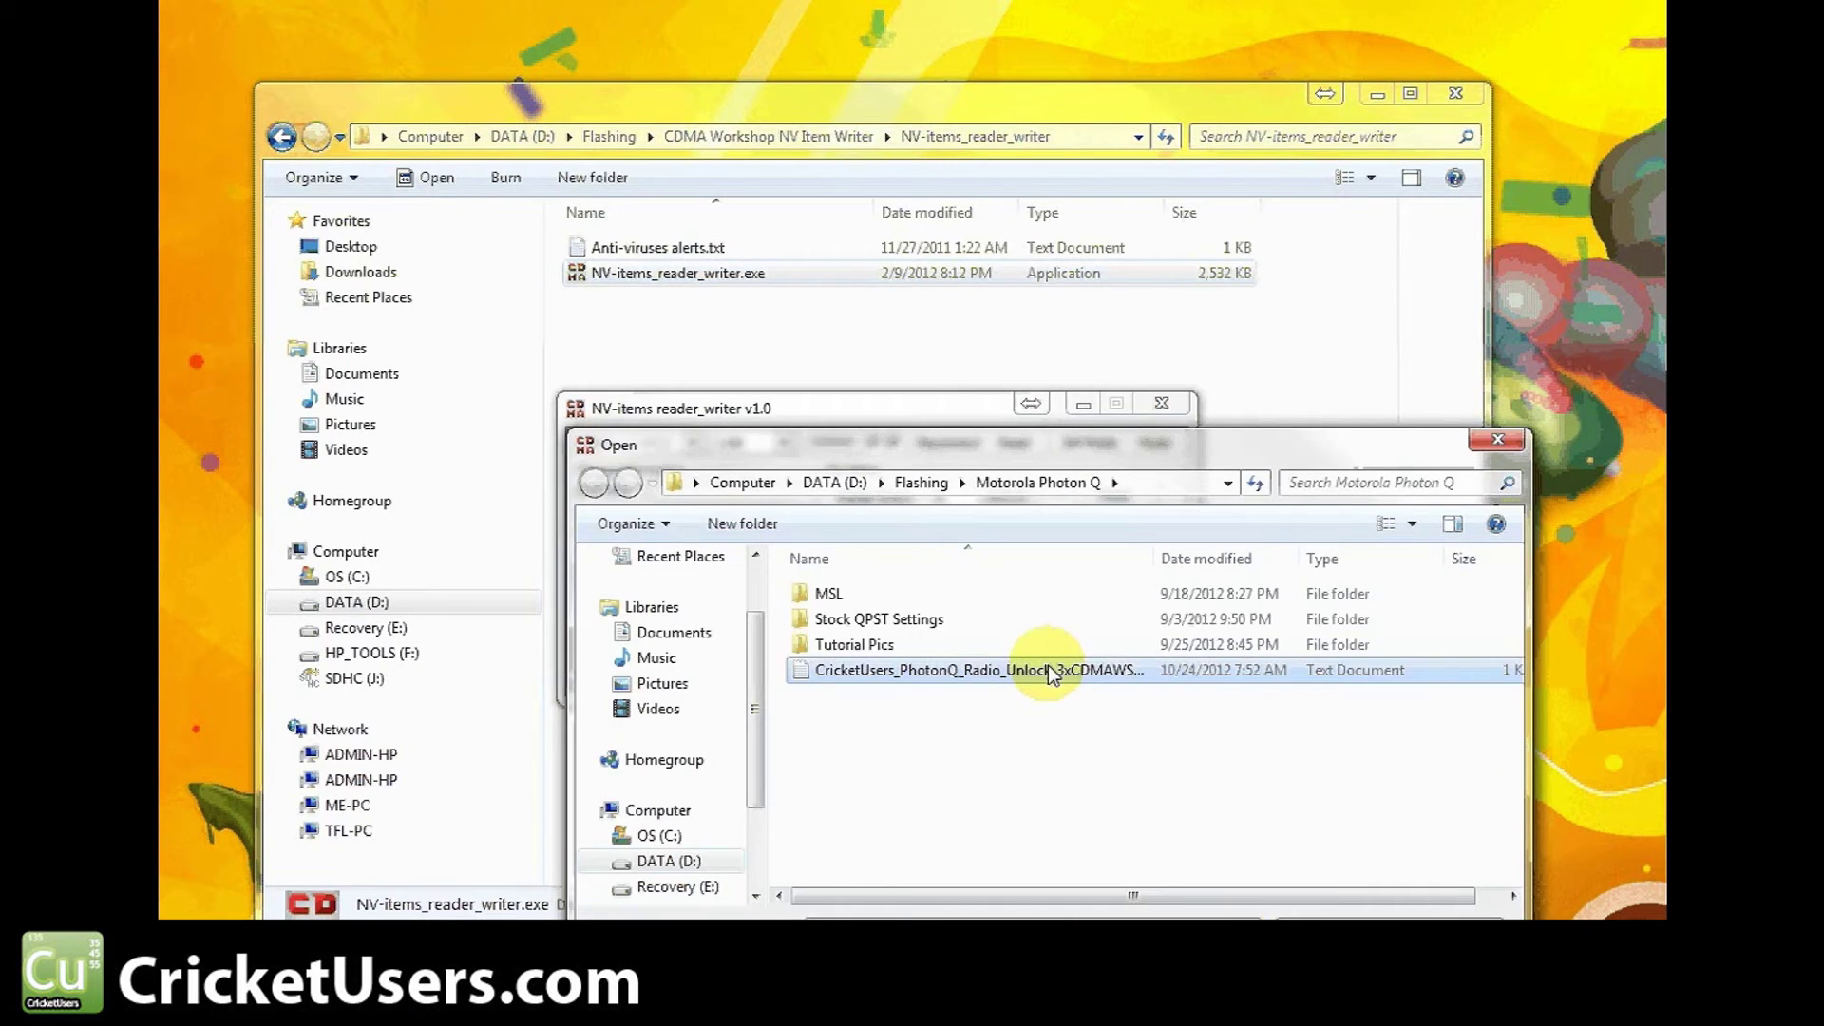
double_click(1050, 674)
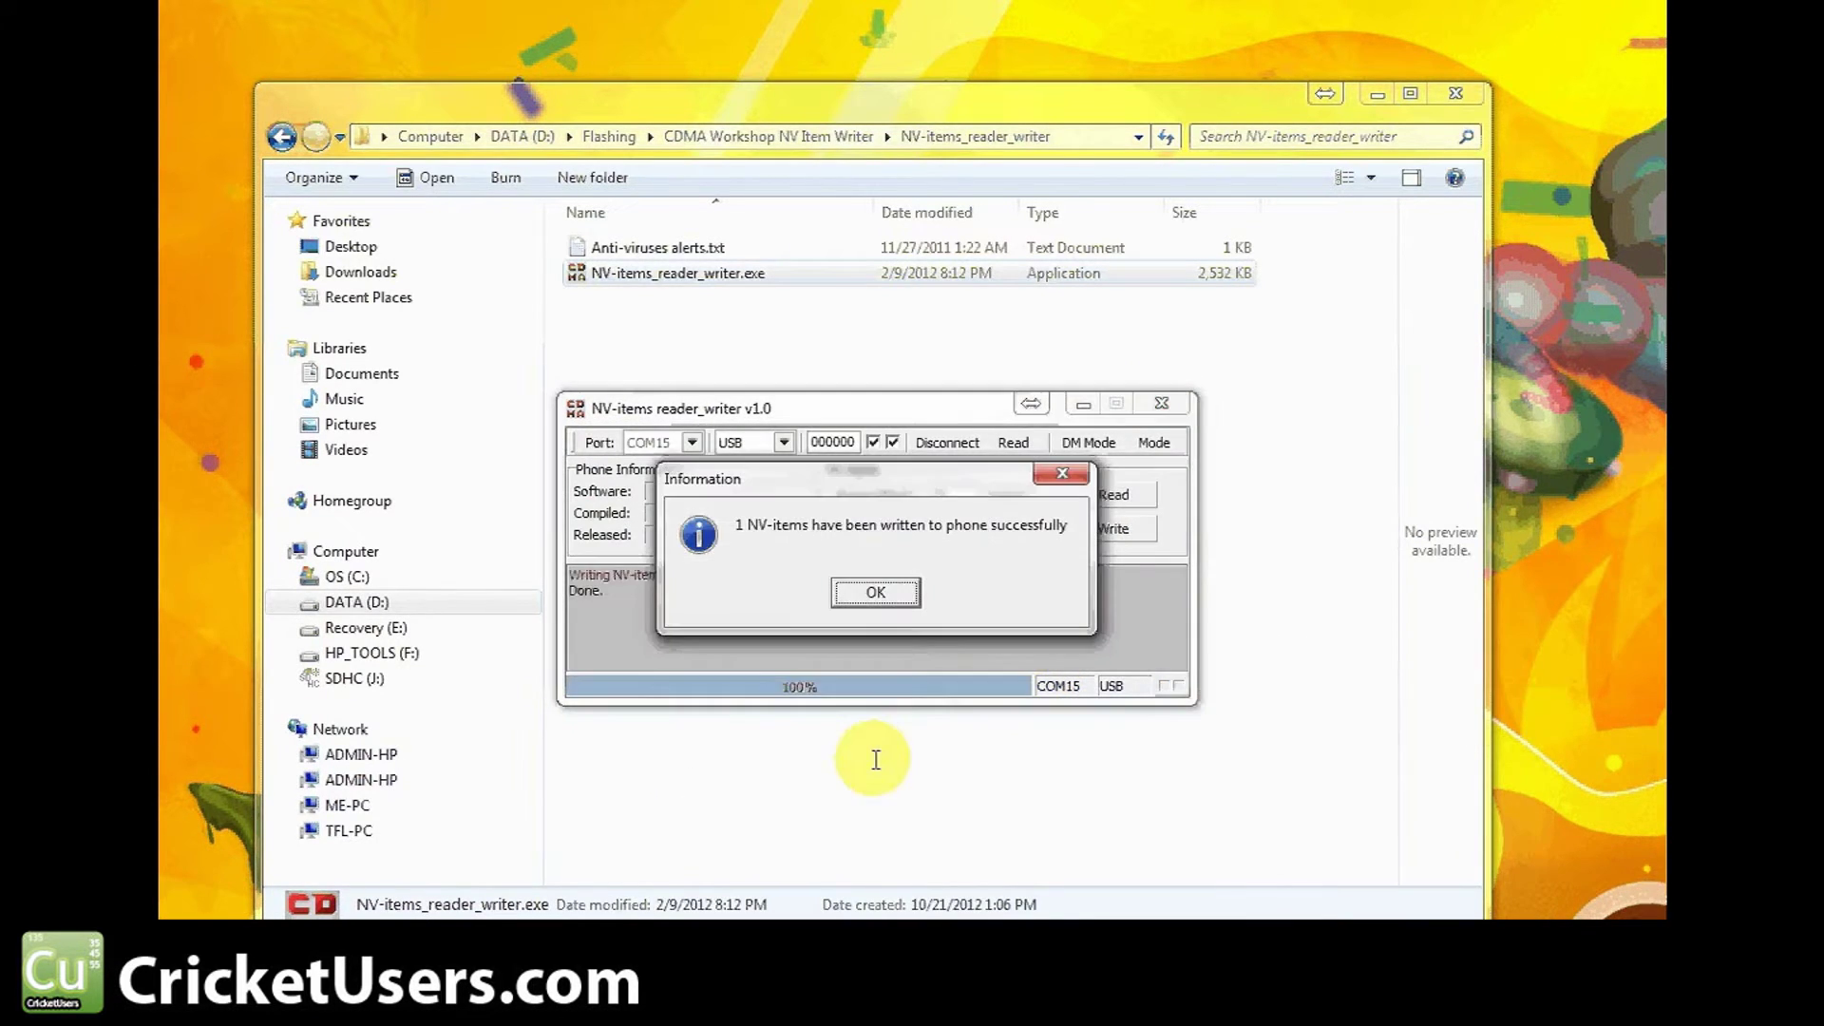
left_click(893, 595)
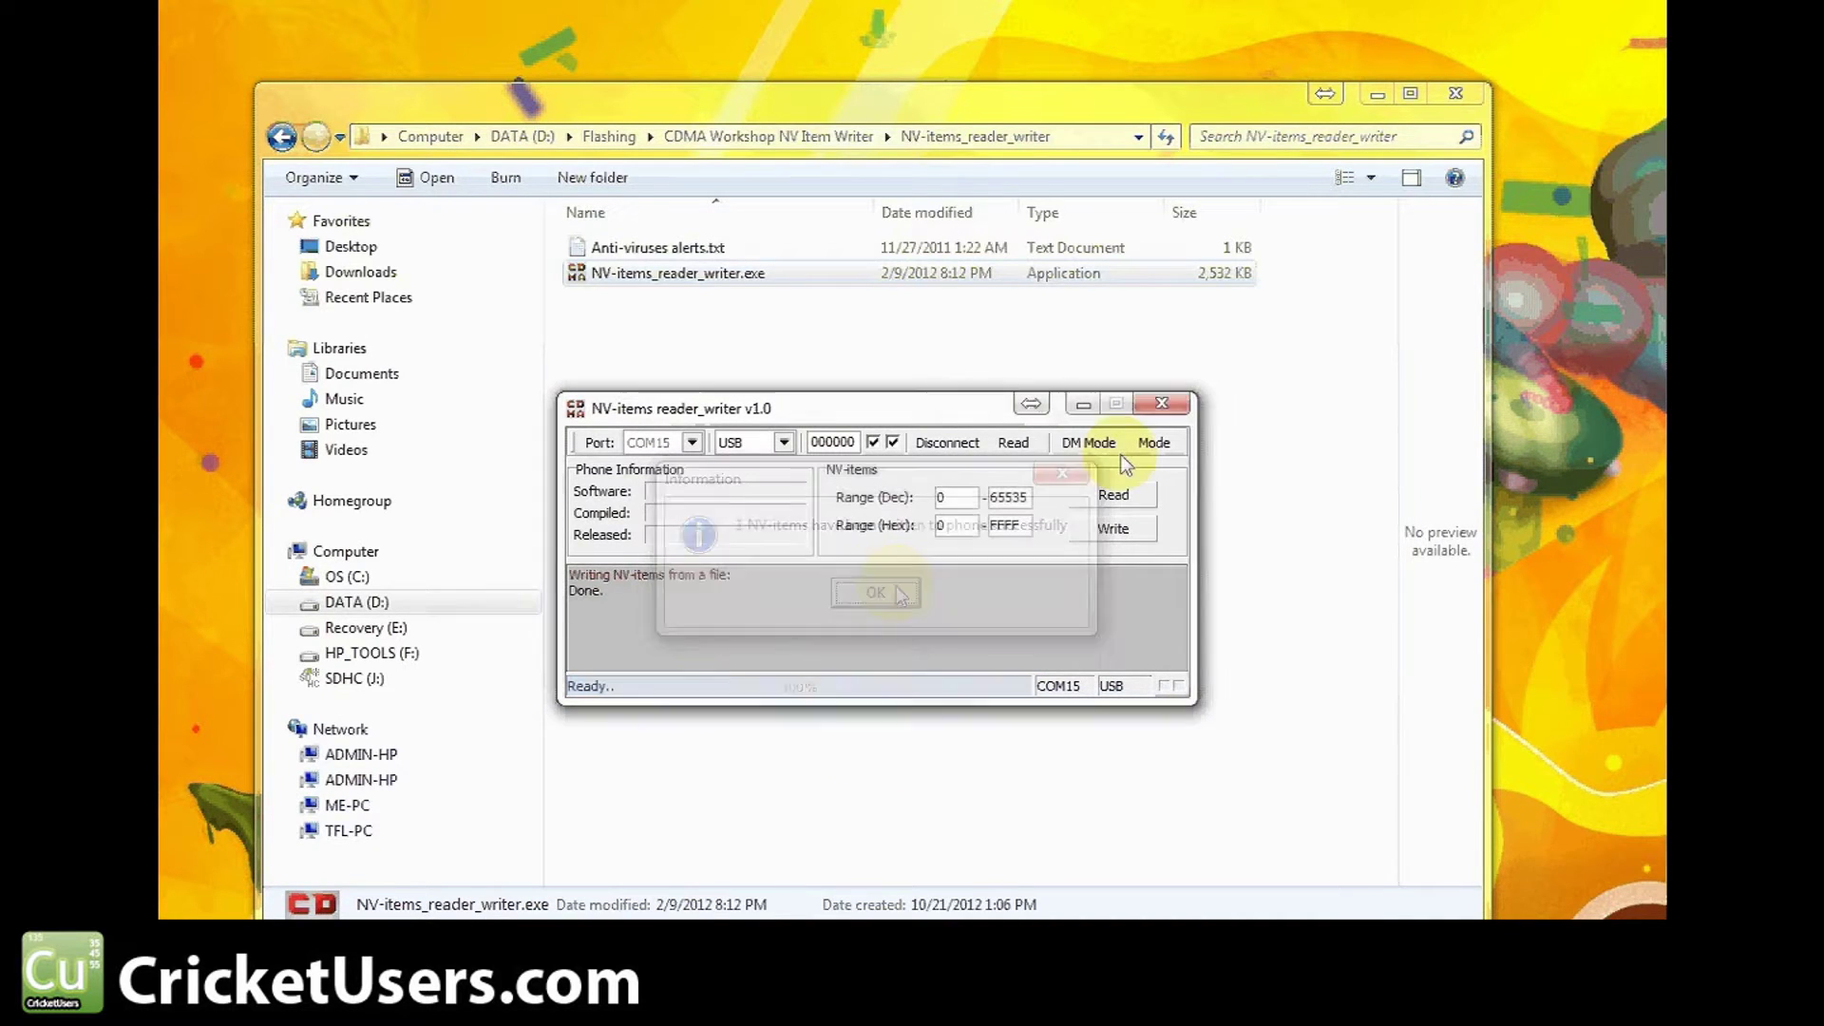
left_click(1161, 407)
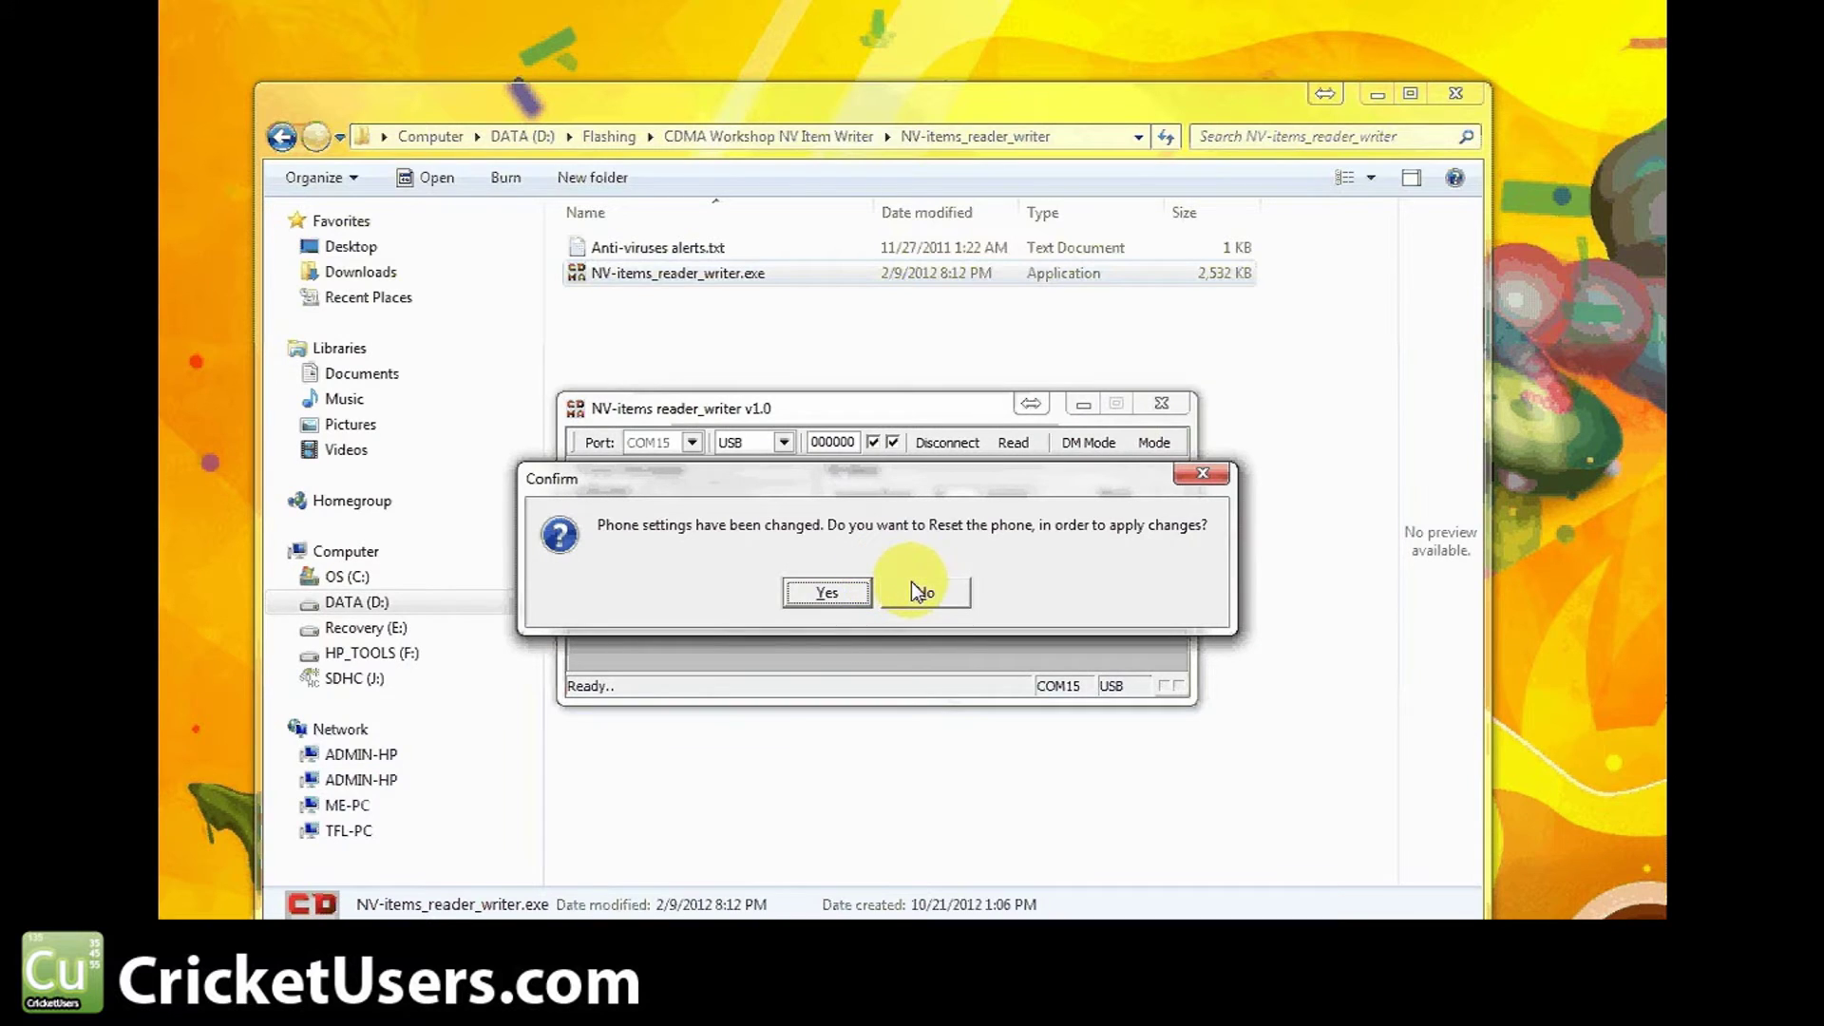
left_click(915, 598)
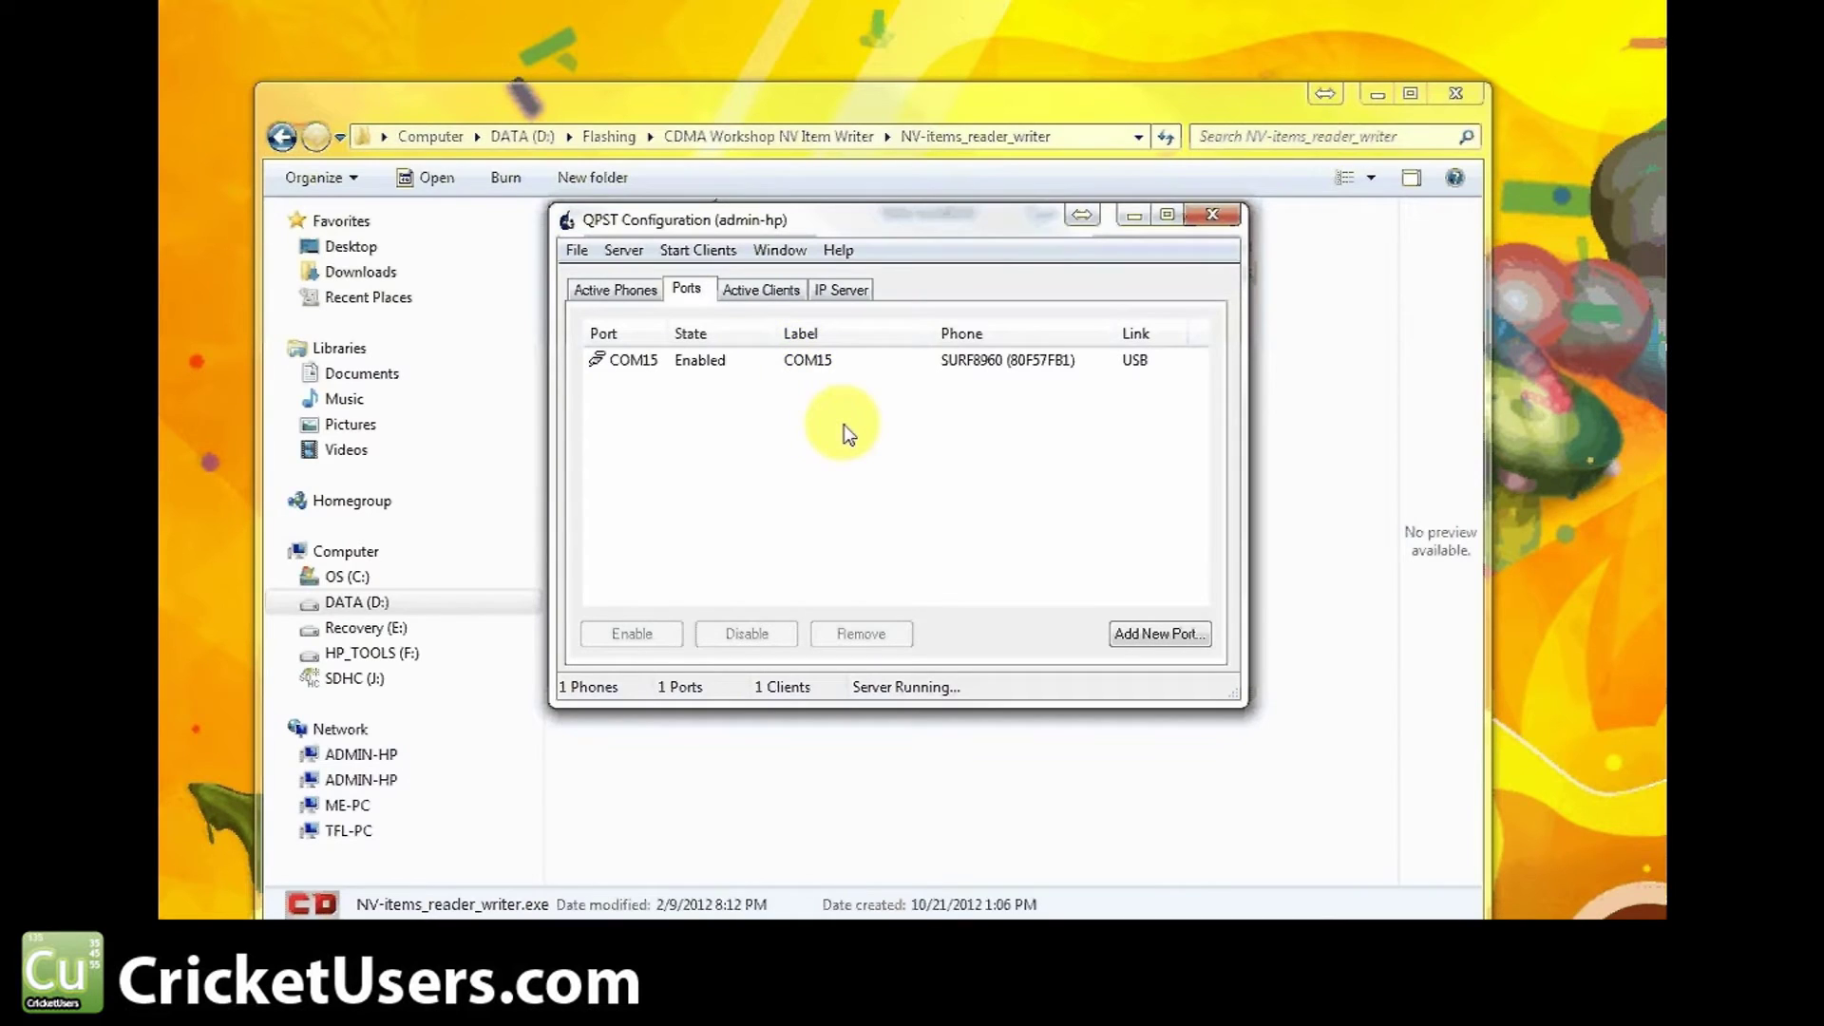
Dismiss the Add New Port dialog and launch the Service Programming client
left_click(1159, 634)
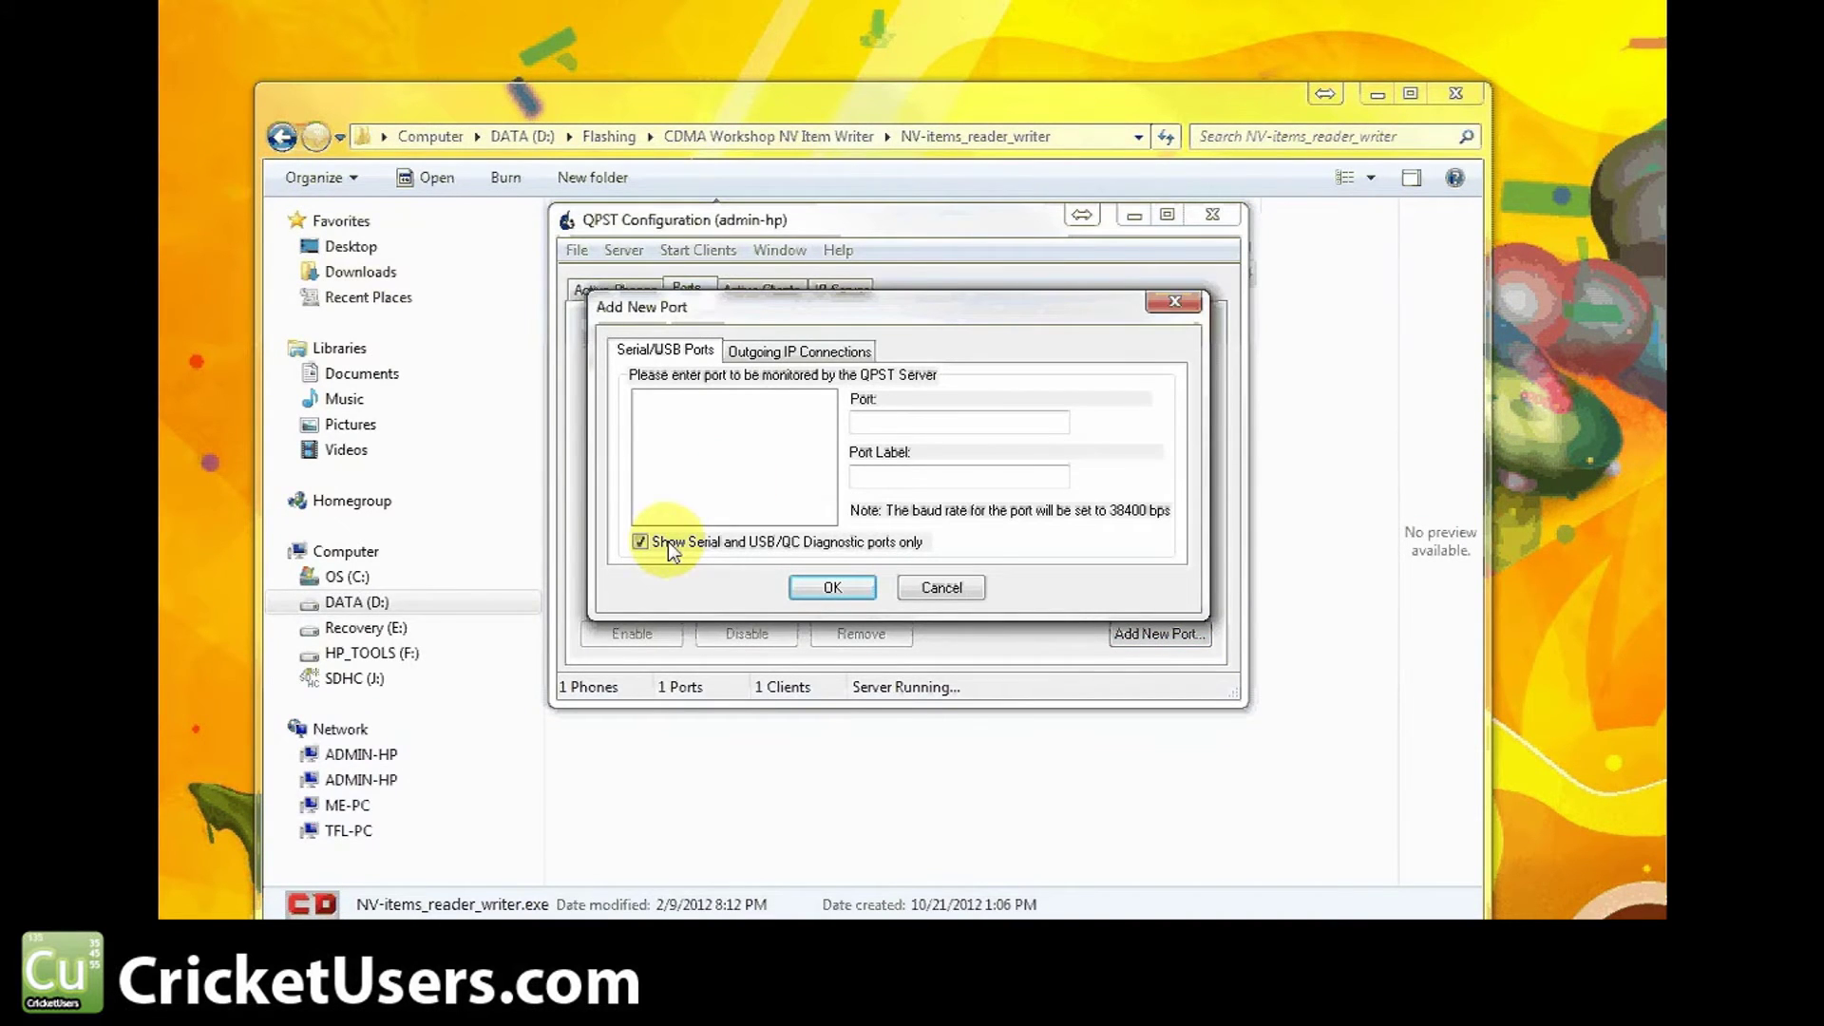
left_click(938, 587)
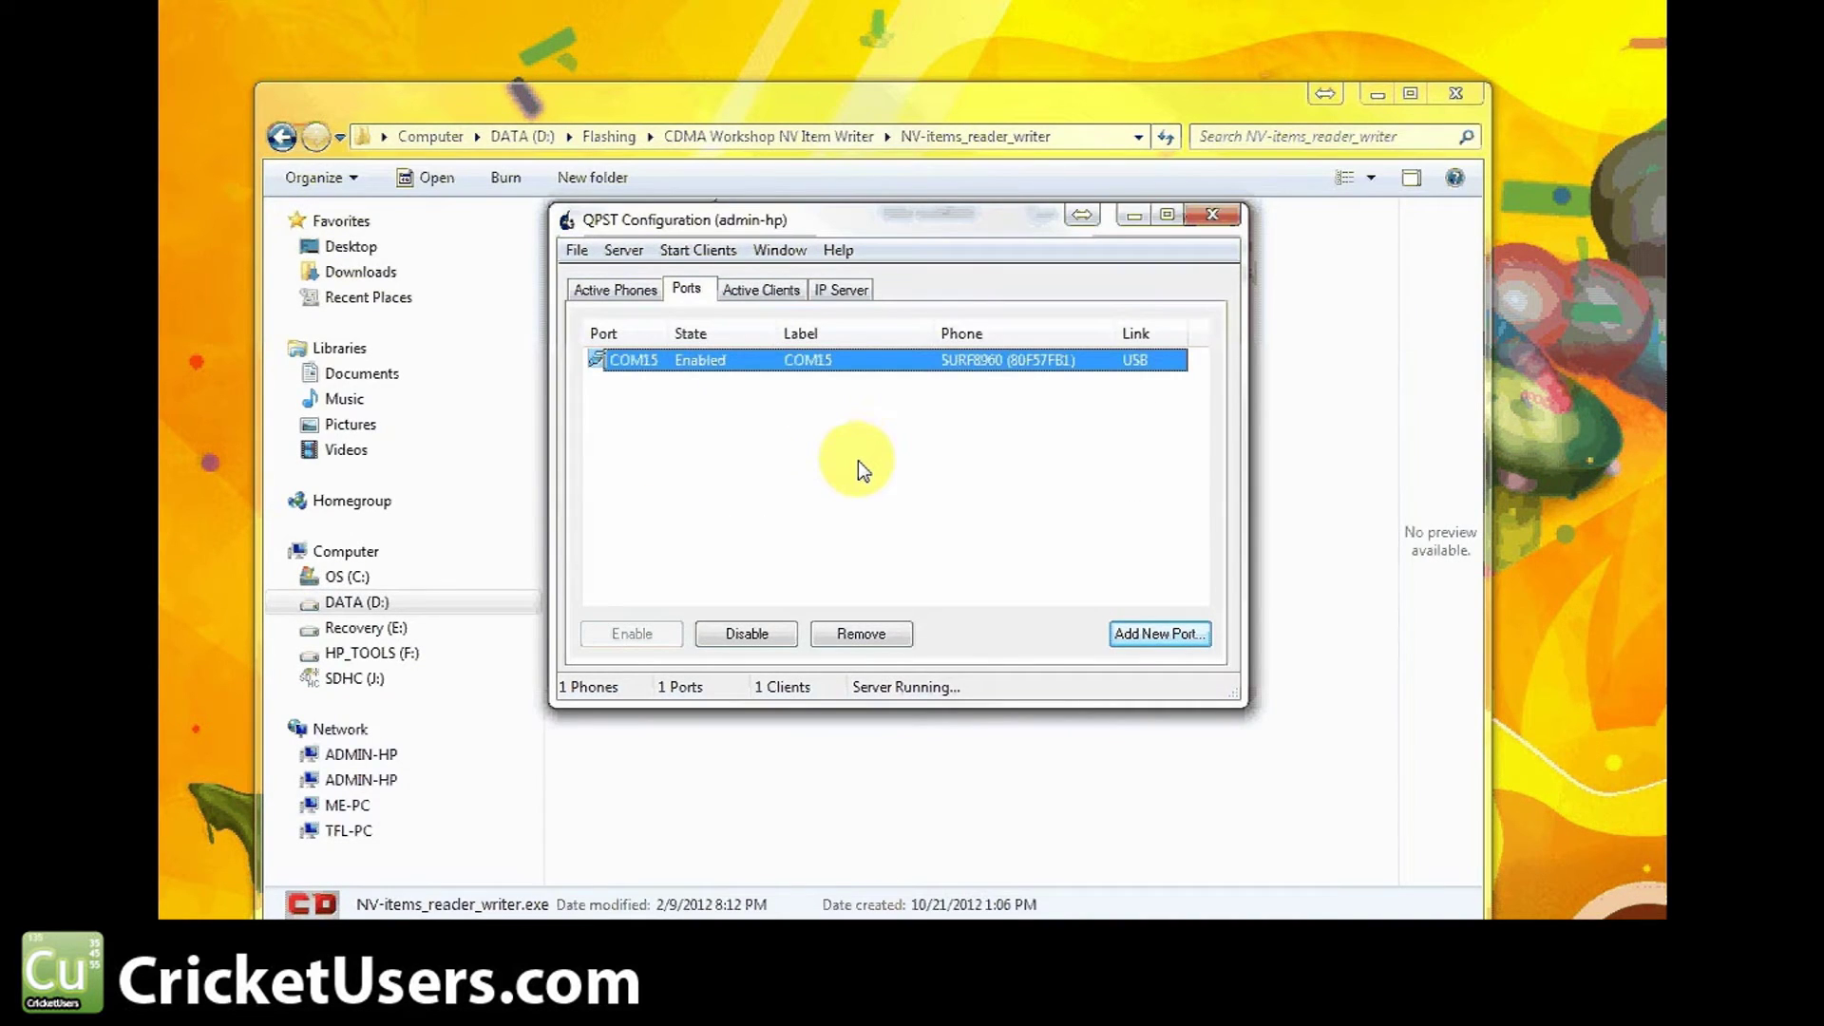
left_click(665, 255)
left_click(730, 322)
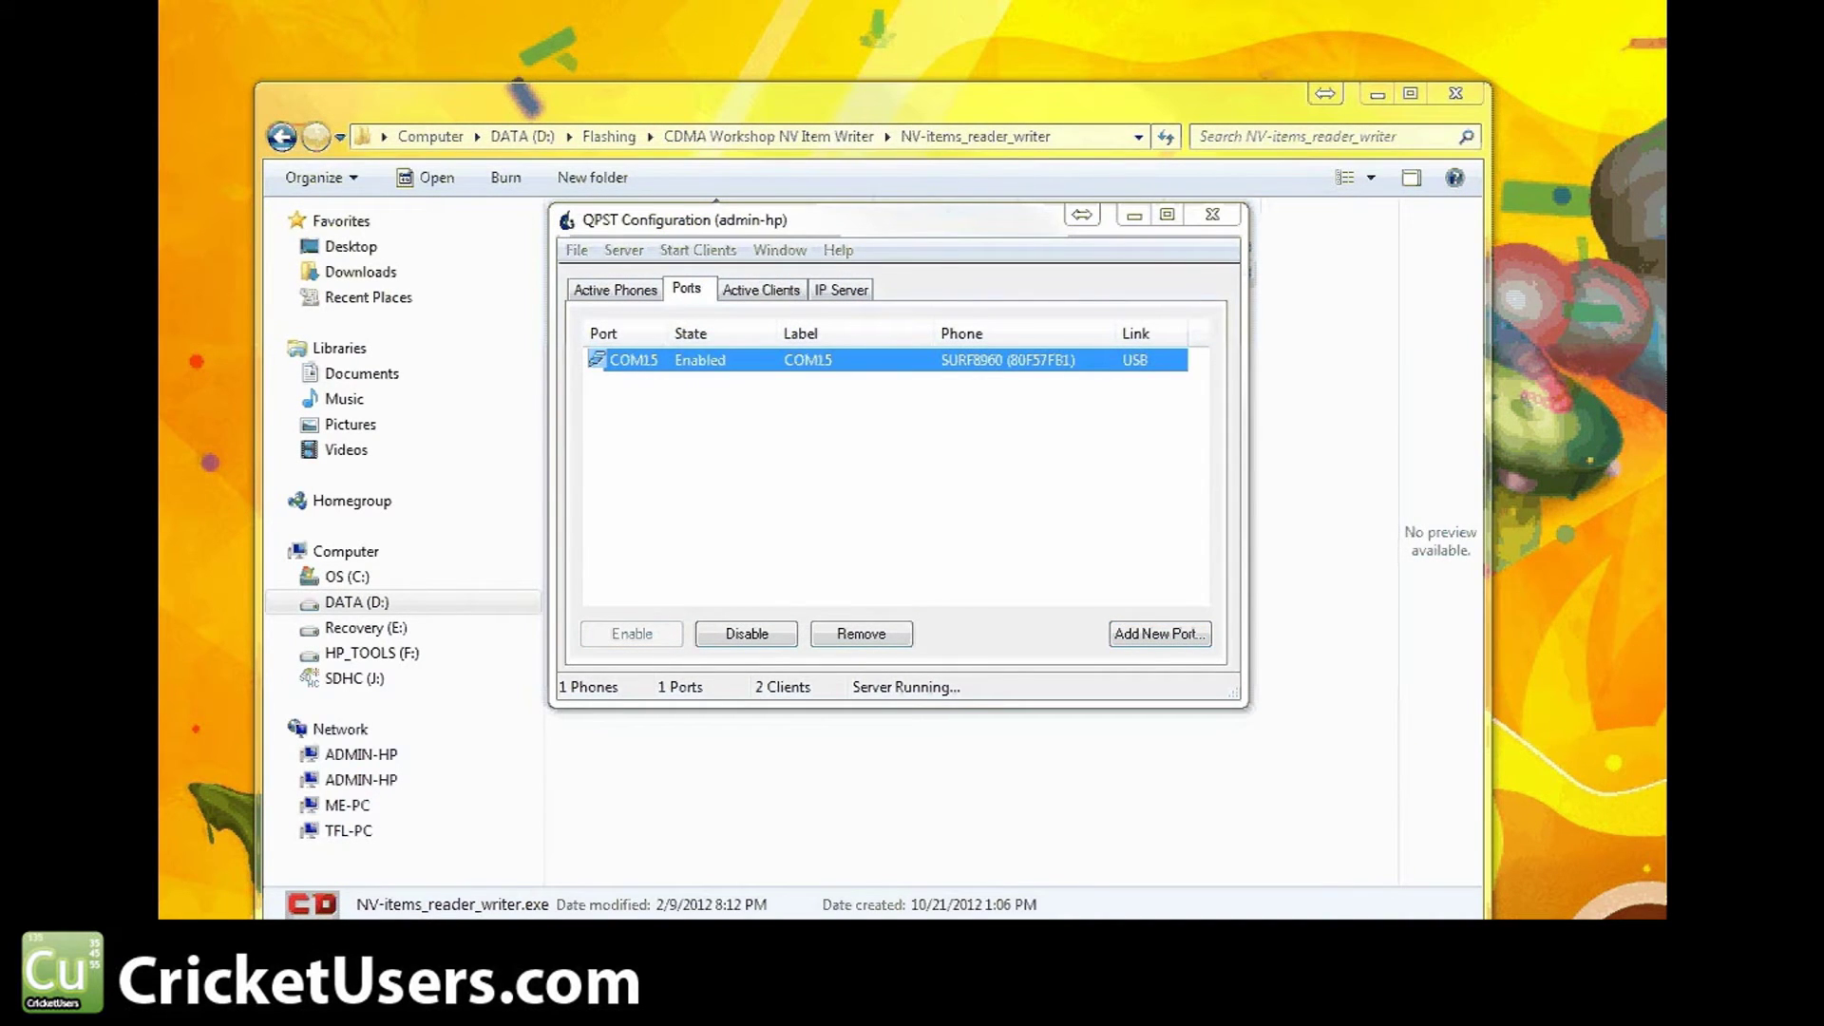
Select the SURF8960 phone on COM15, close the folder window, and submit the SPC
left_click_drag(293, 202, 818, 357)
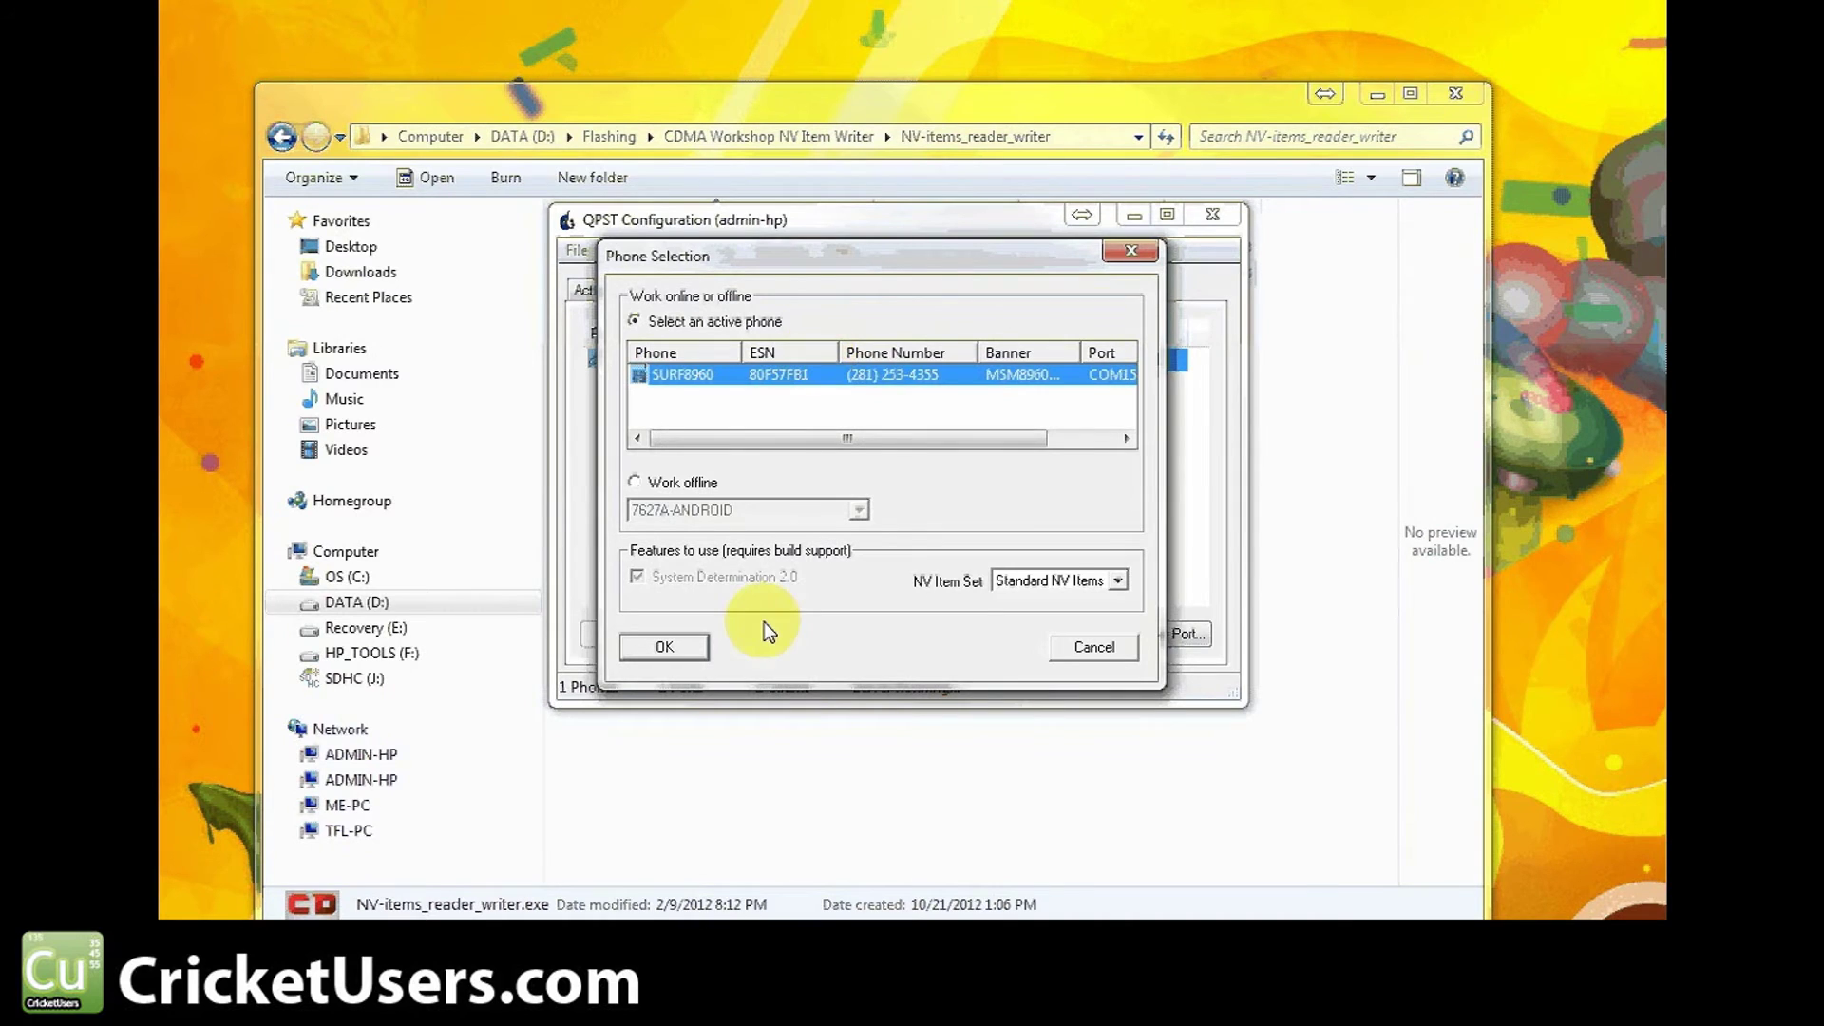
left_click(860, 376)
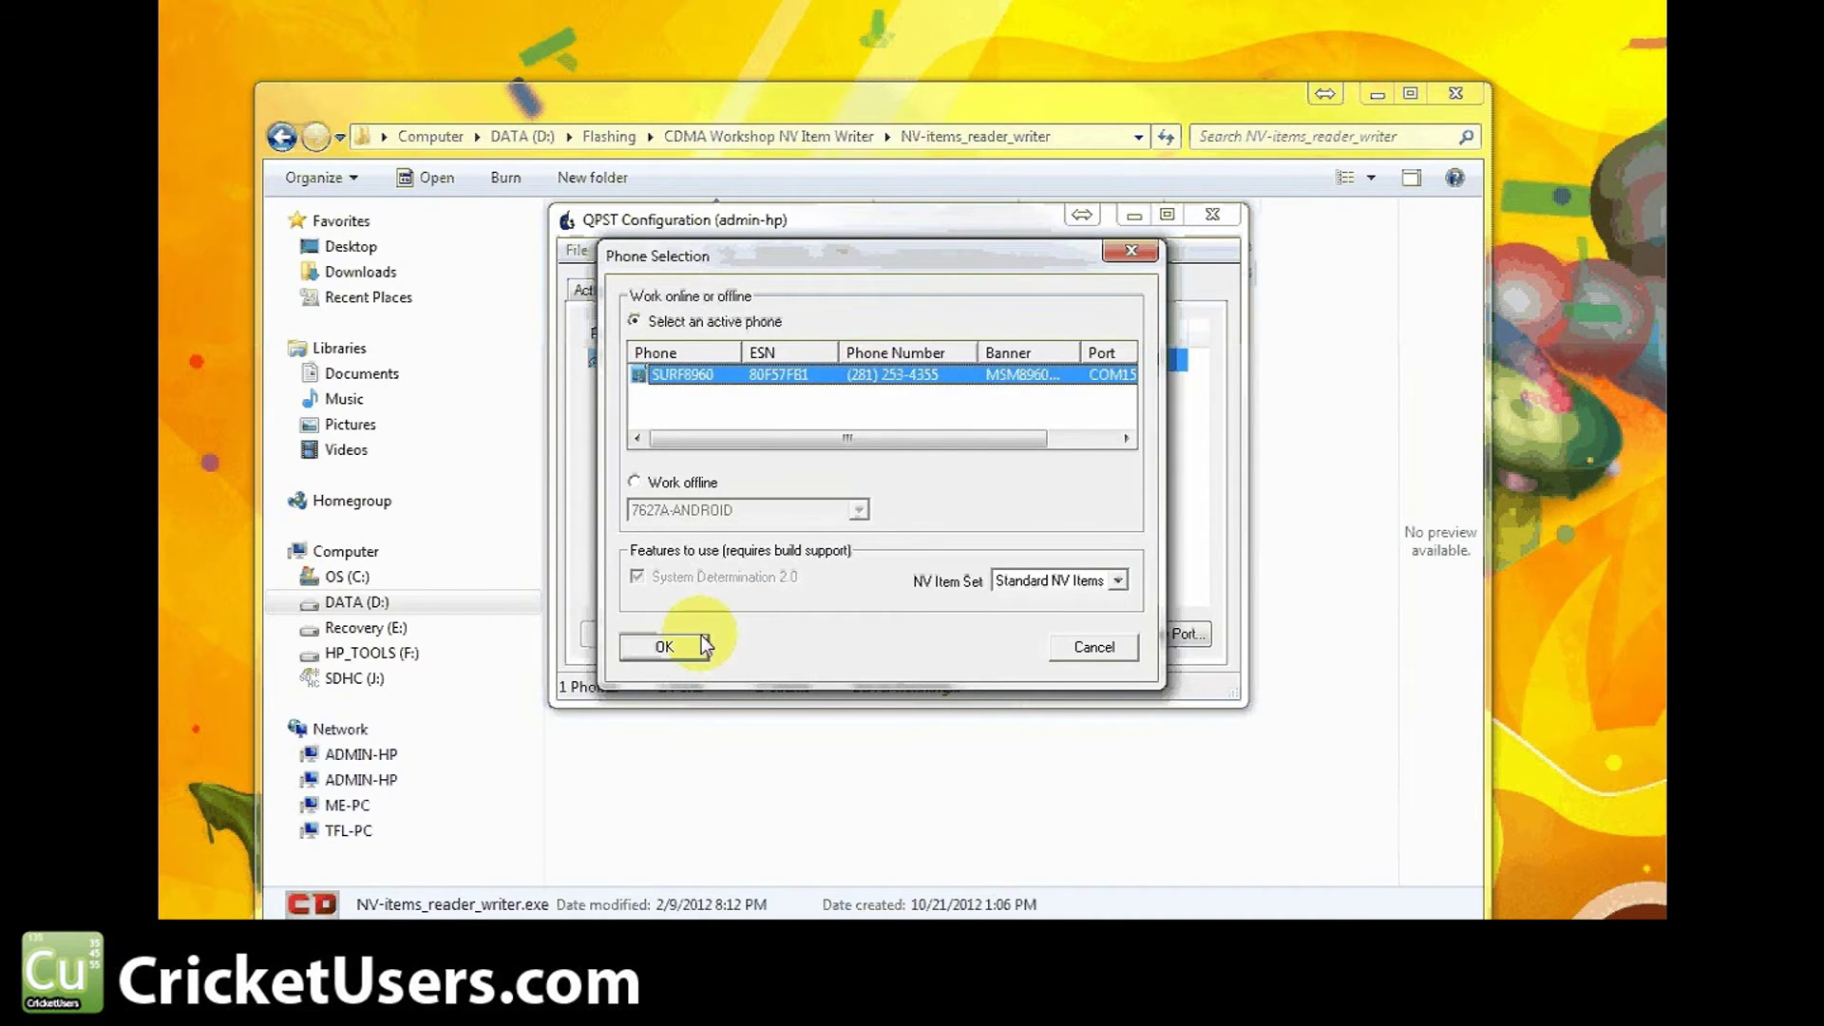
left_click(705, 646)
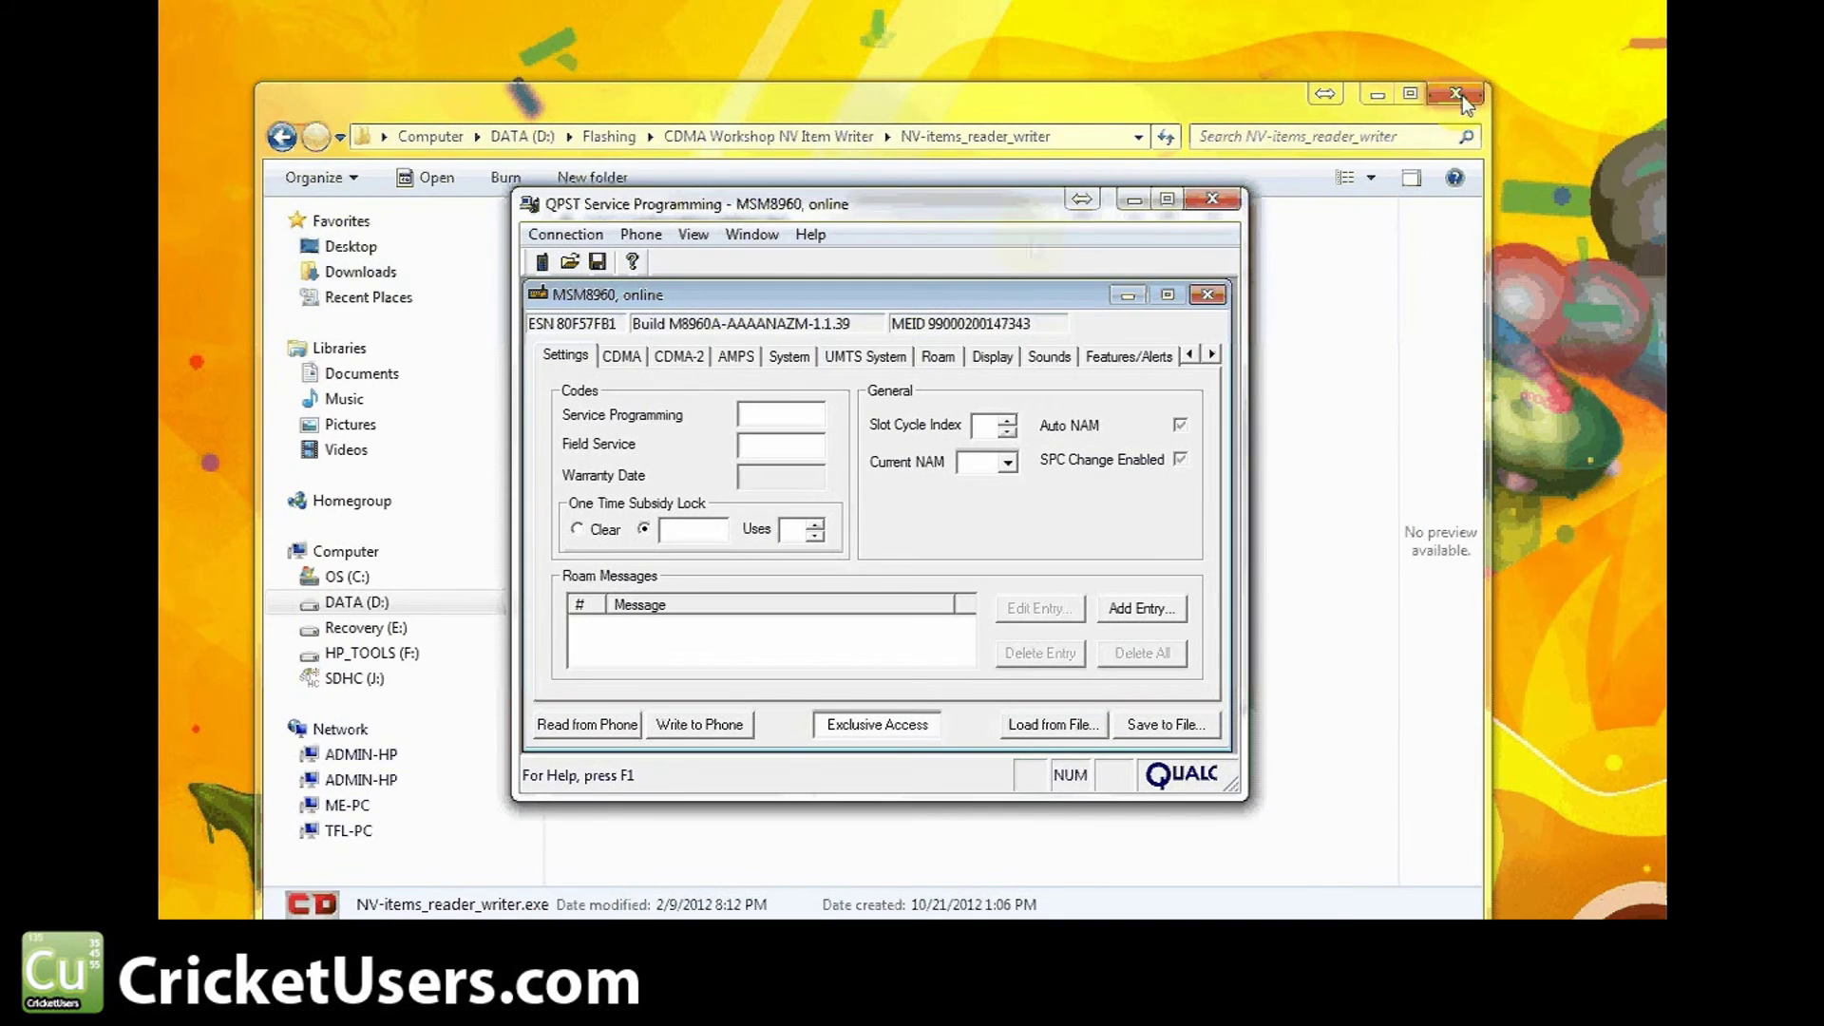
left_click(1457, 94)
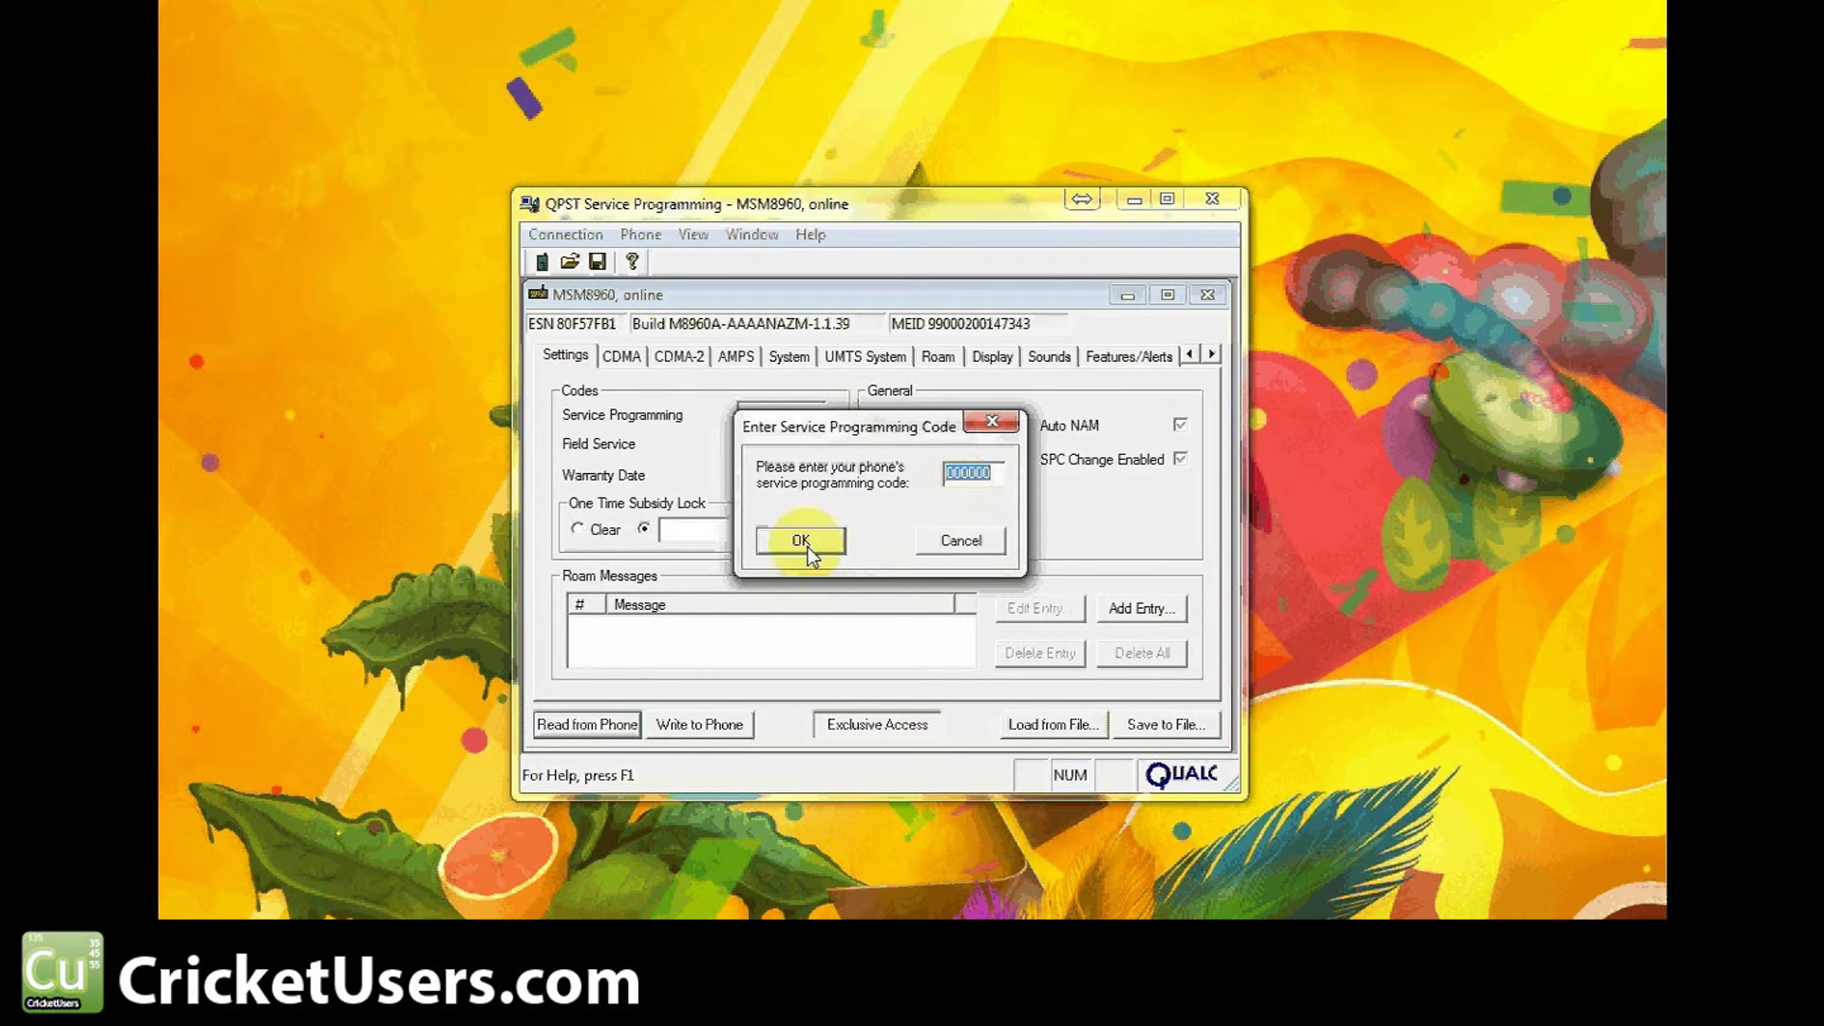
left_click(801, 542)
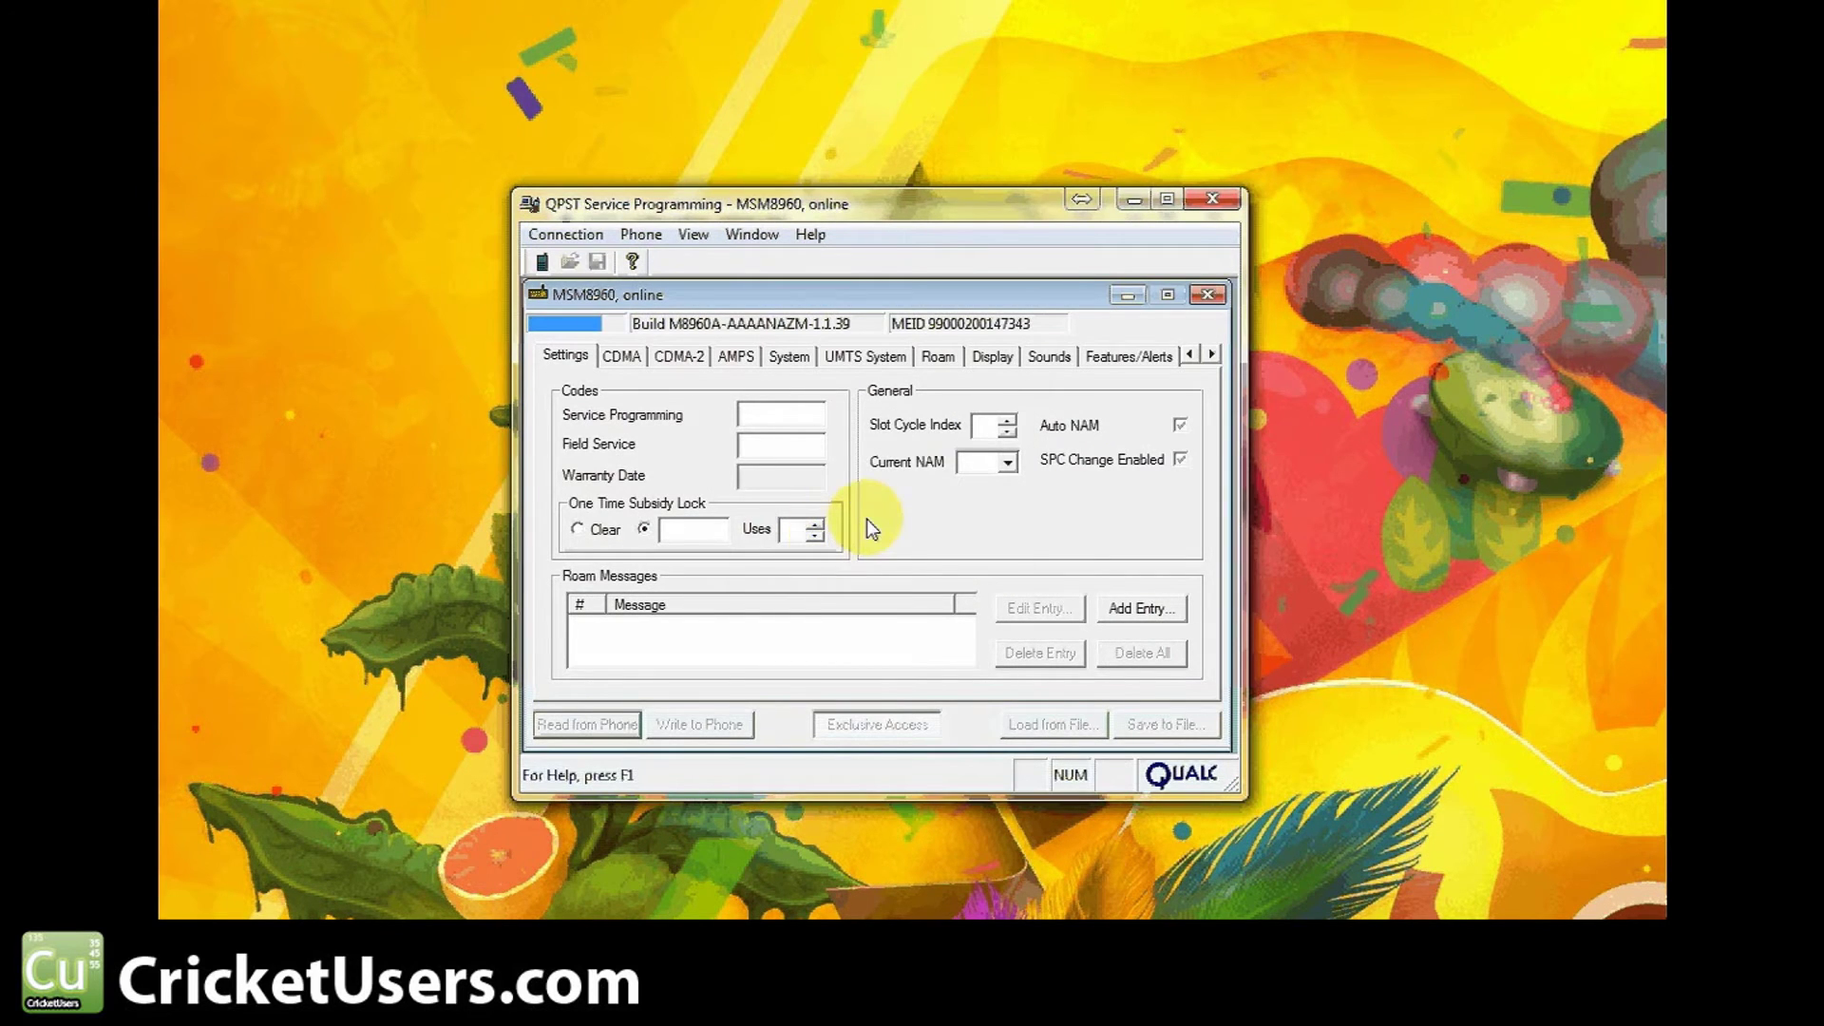
left_click(646, 371)
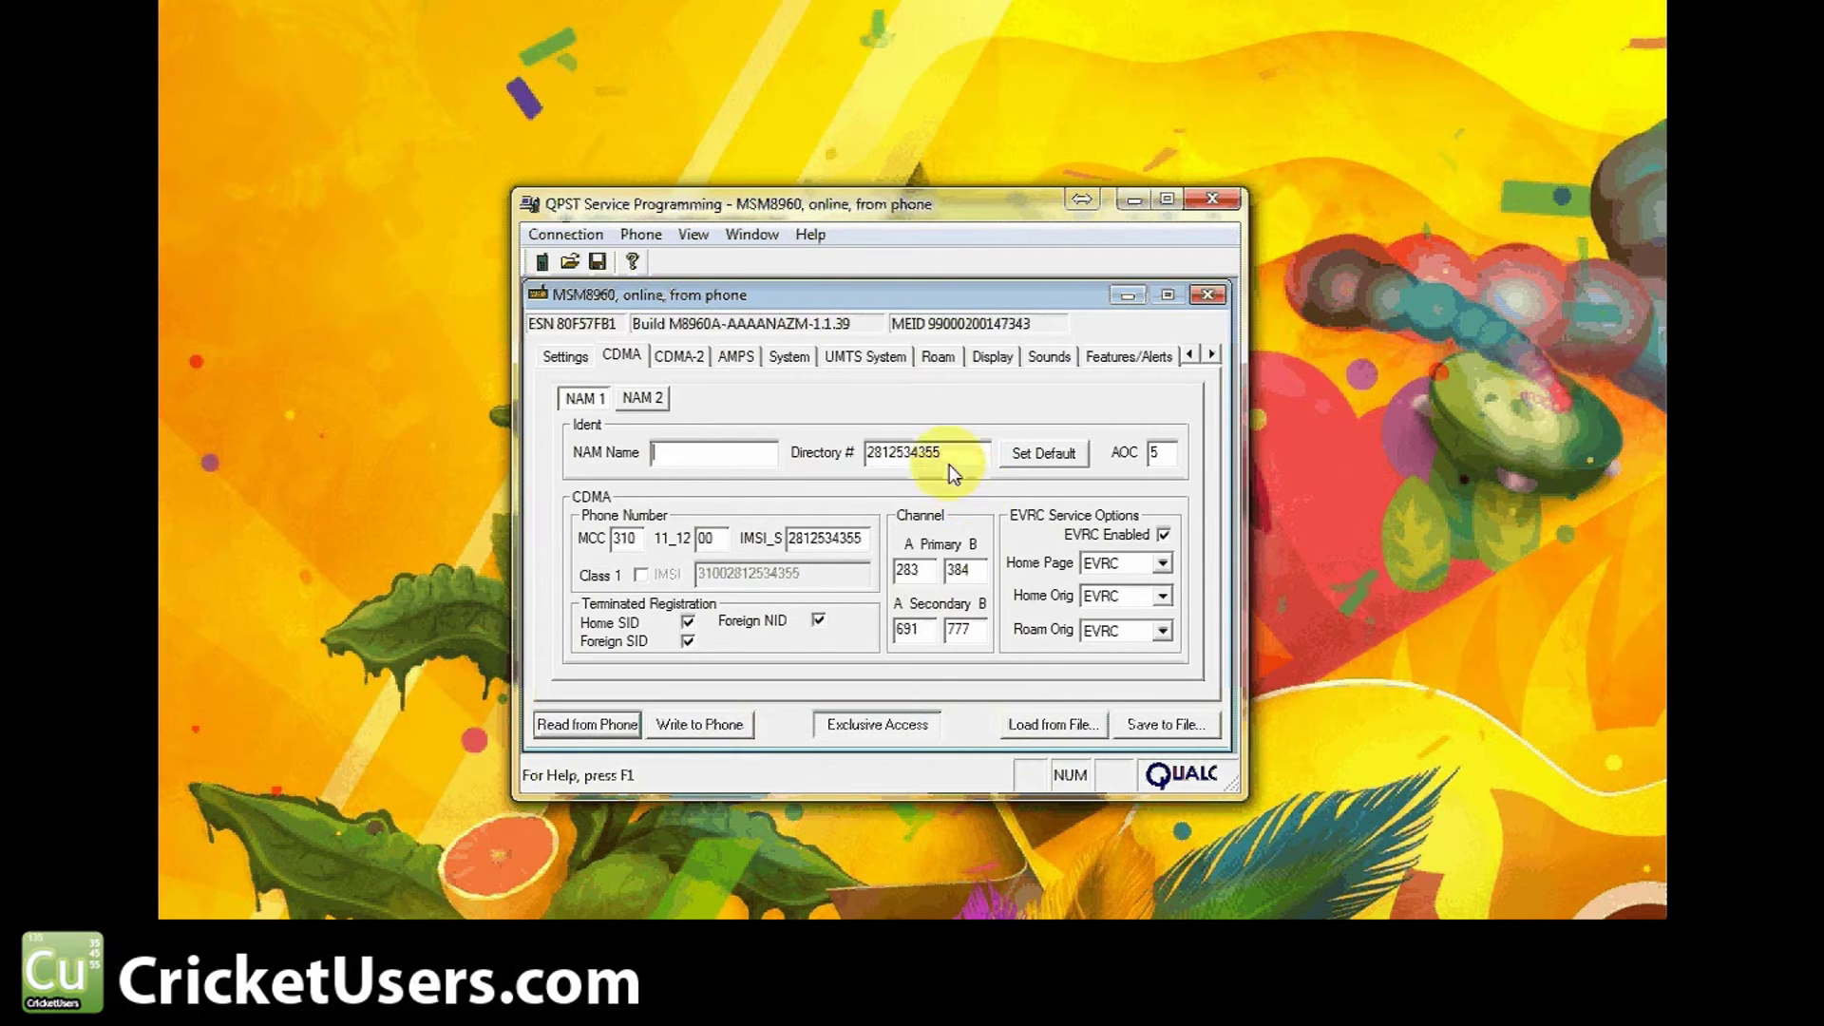
Select the directory number and IMSI_S values on the CDMA tab to inspect them
double_click(920, 454)
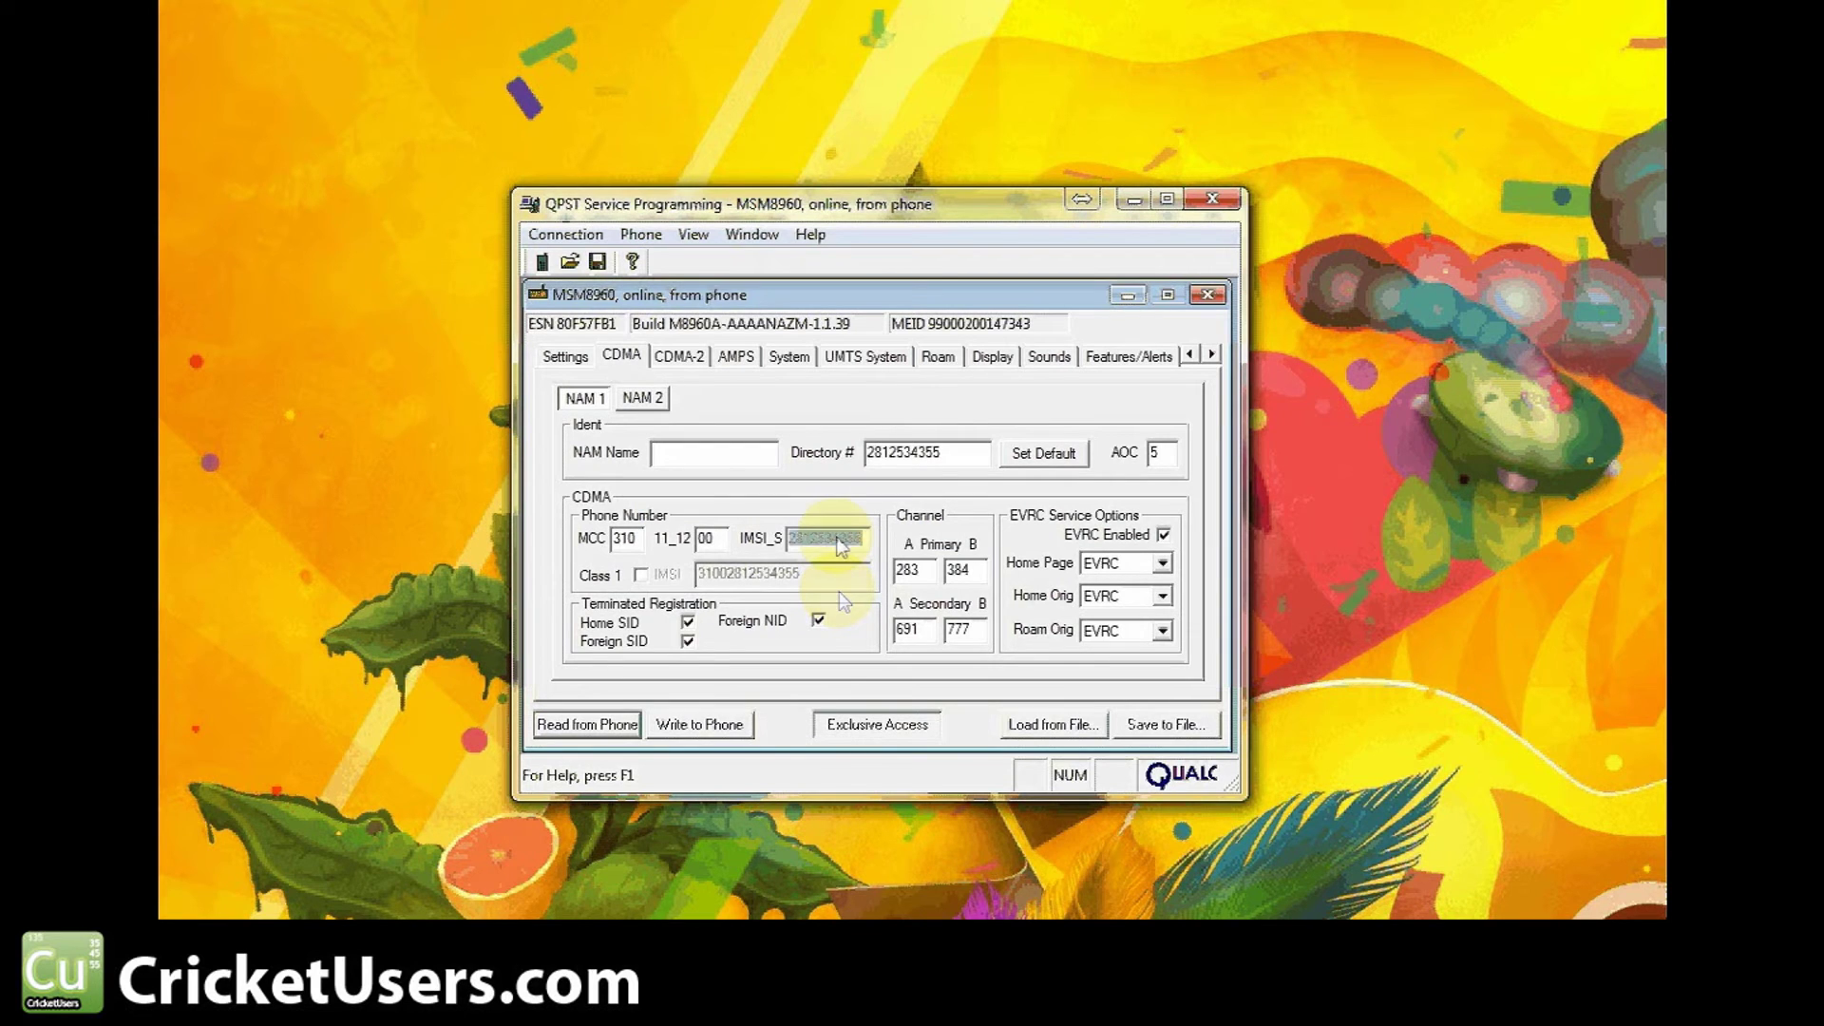
double_click(836, 540)
left_click(903, 456)
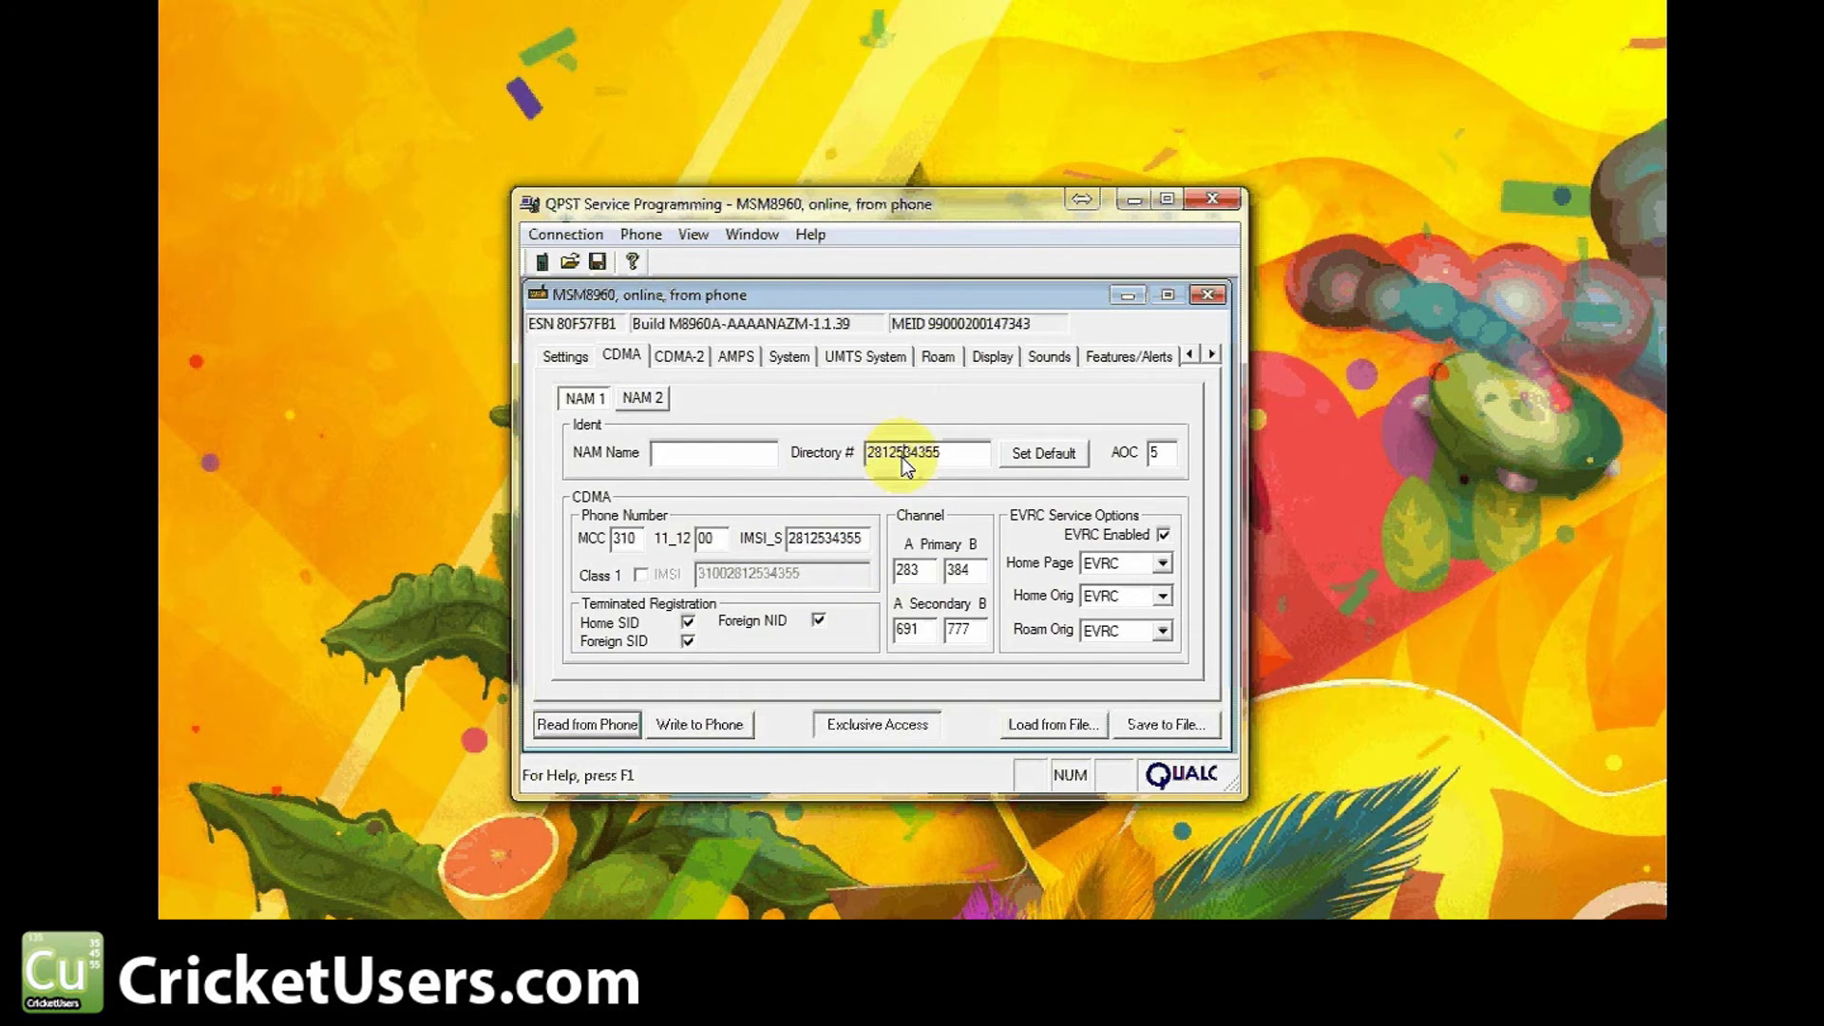
double_click(922, 454)
left_click(860, 540)
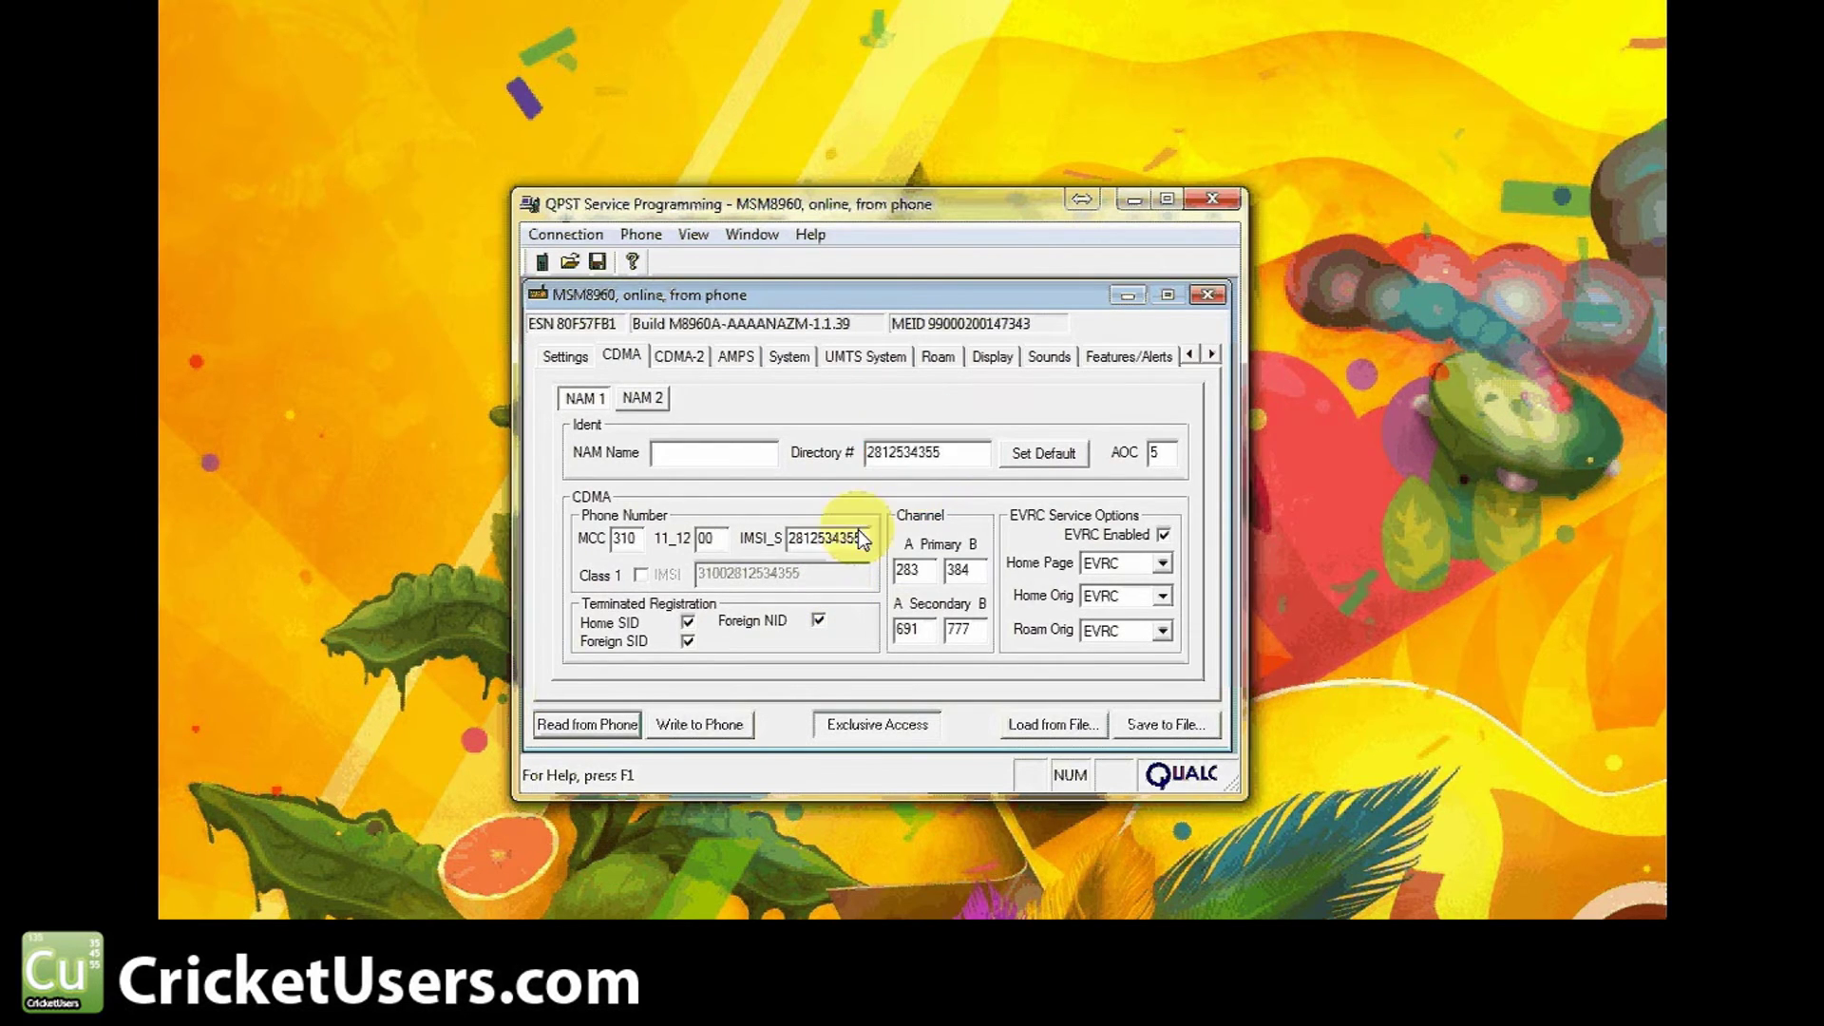
double_click(859, 540)
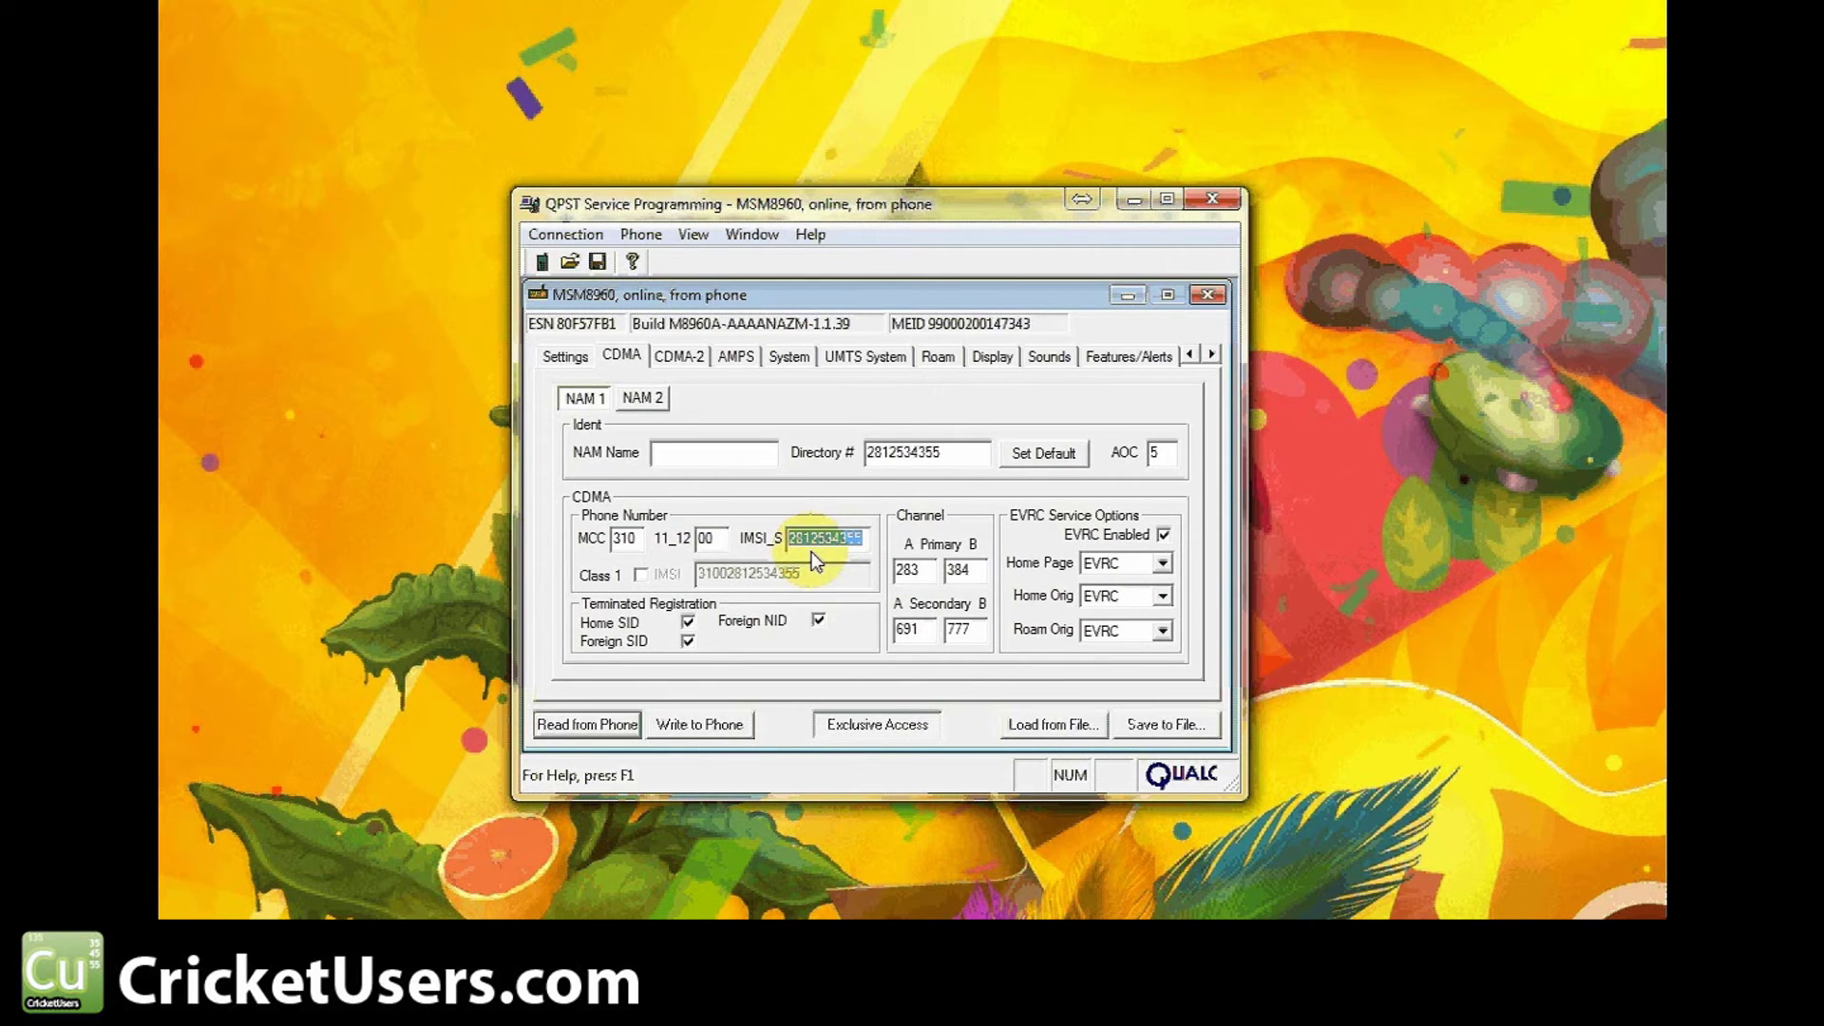
Change the directory number's last digit to 6, restore it to 5, and show Roam settings
left_click(949, 453)
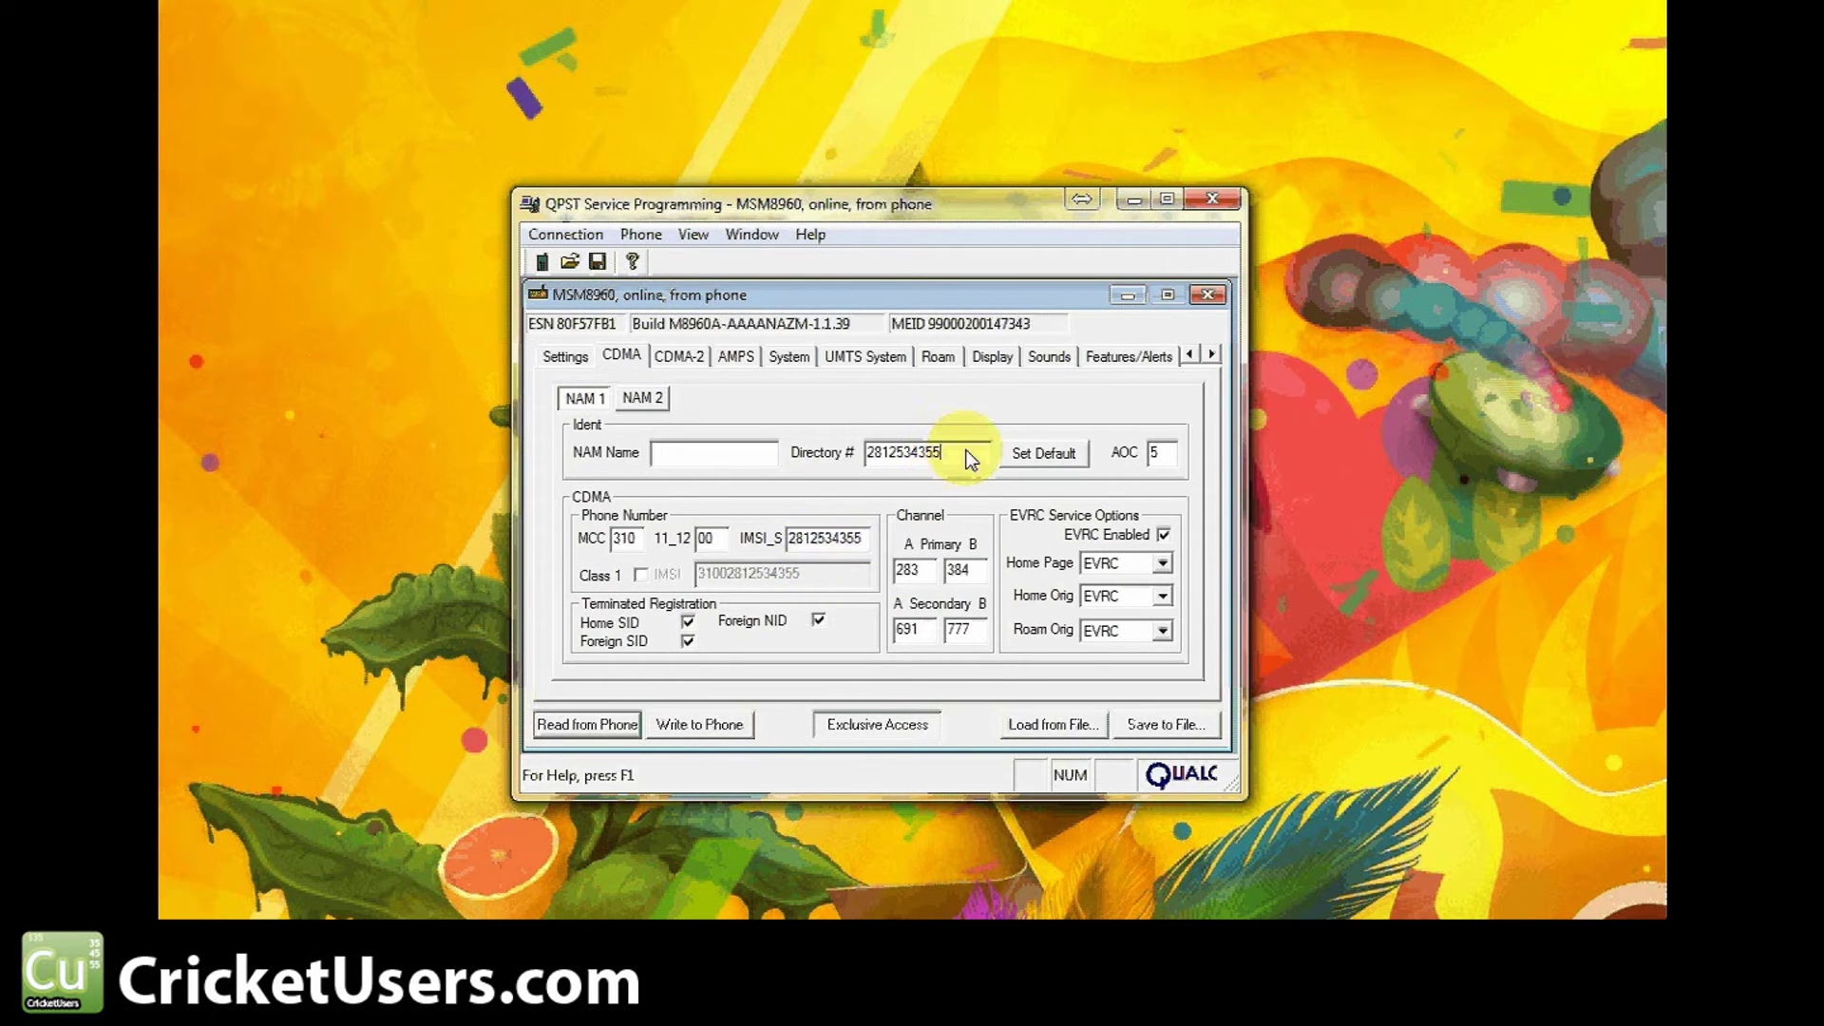
key("BackSpace")
type("6")
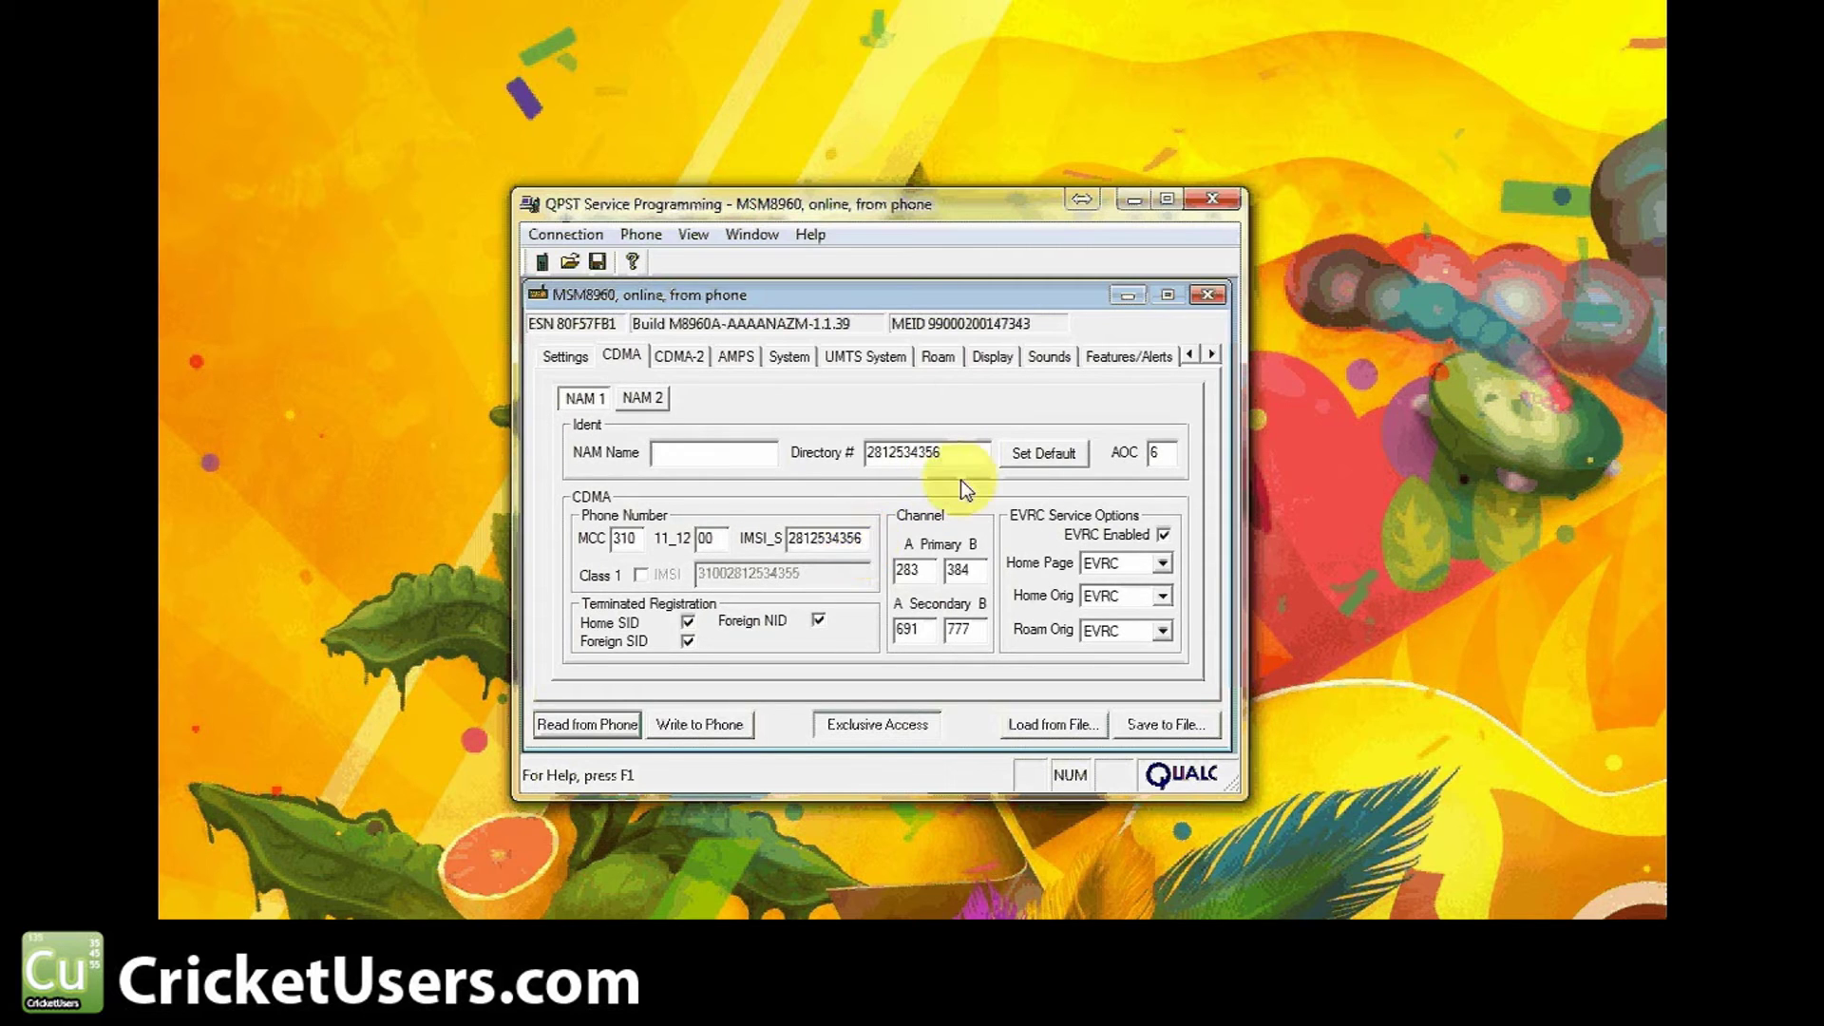
key("BackSpace")
type("5")
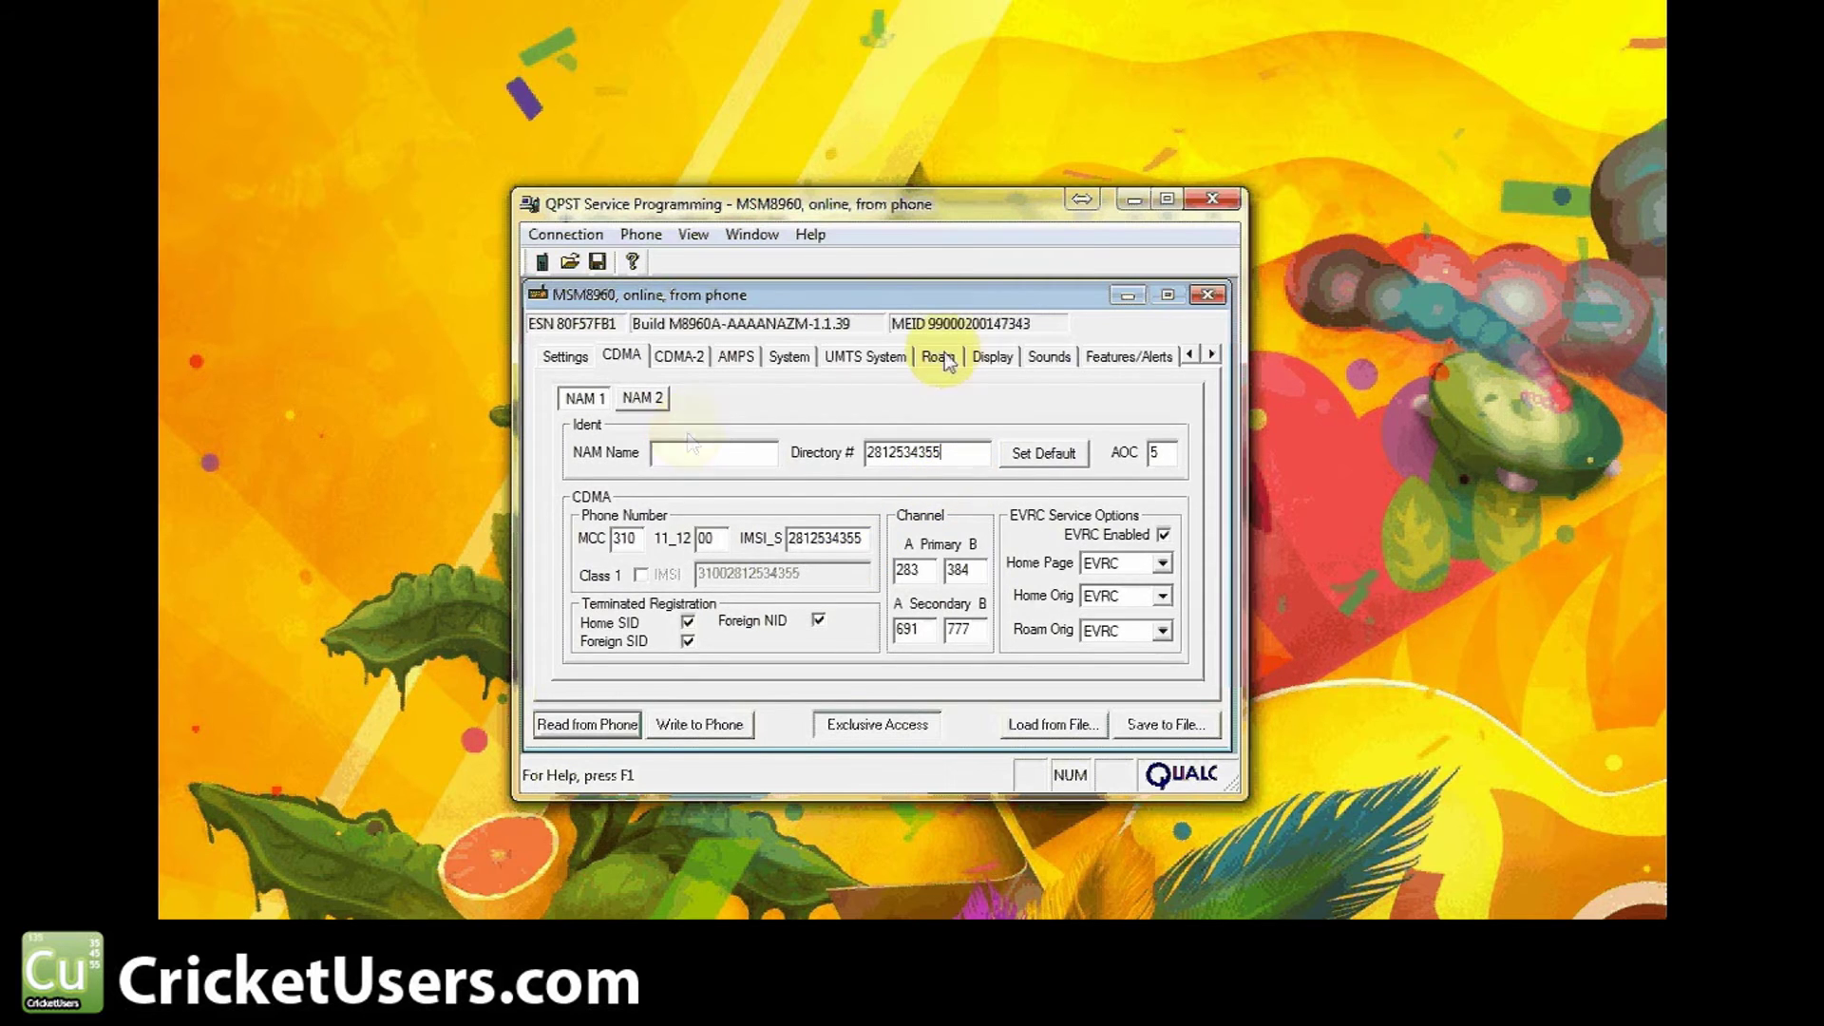
left_click(940, 356)
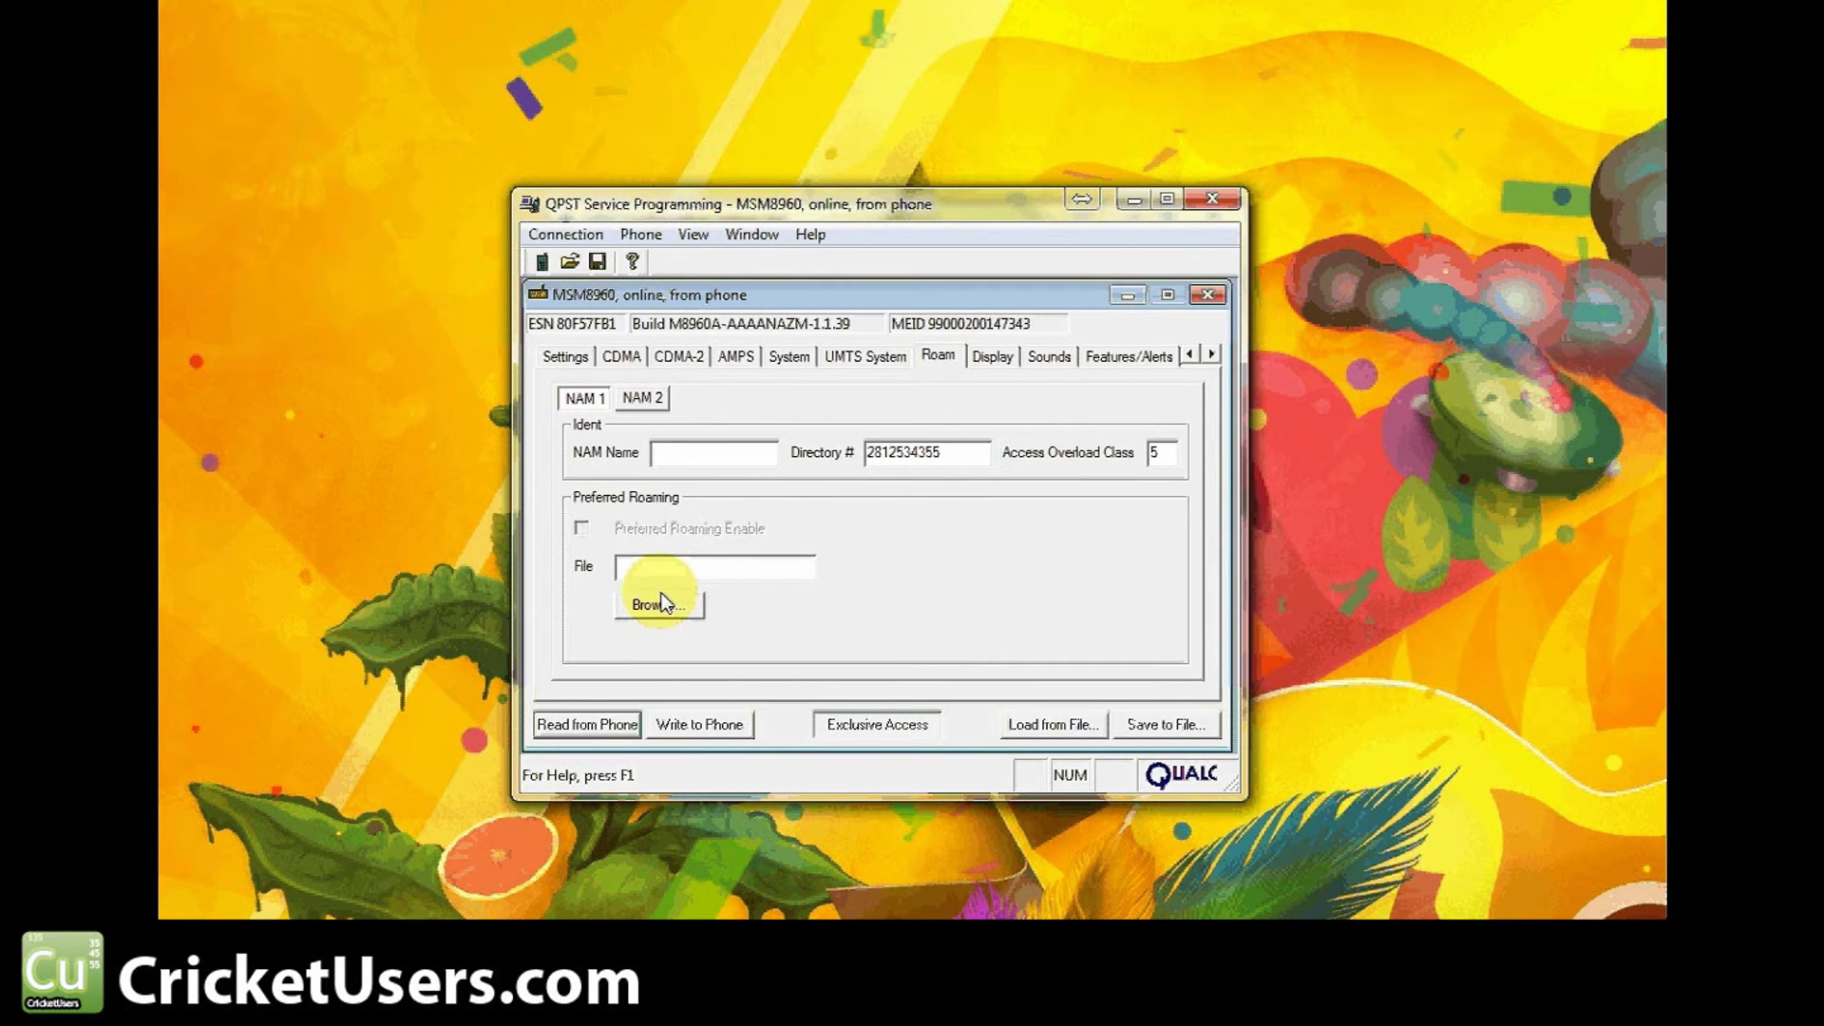
left_click(665, 610)
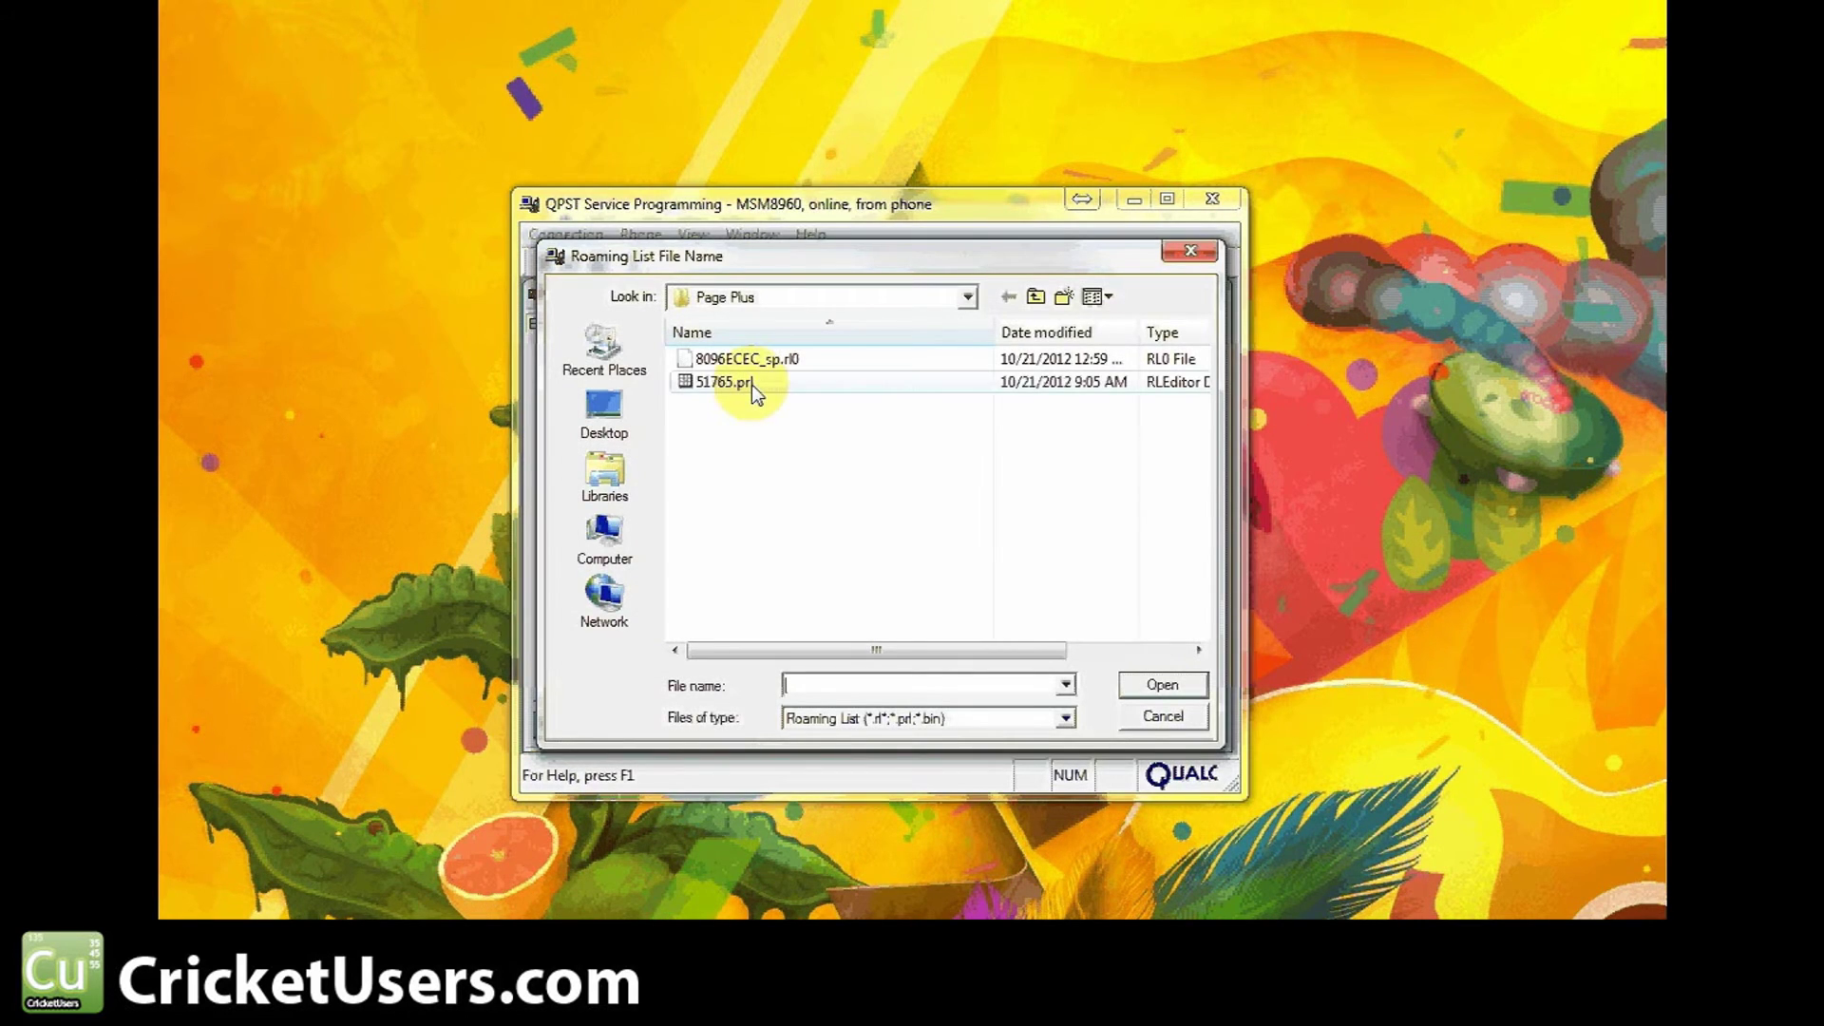
left_click(1188, 254)
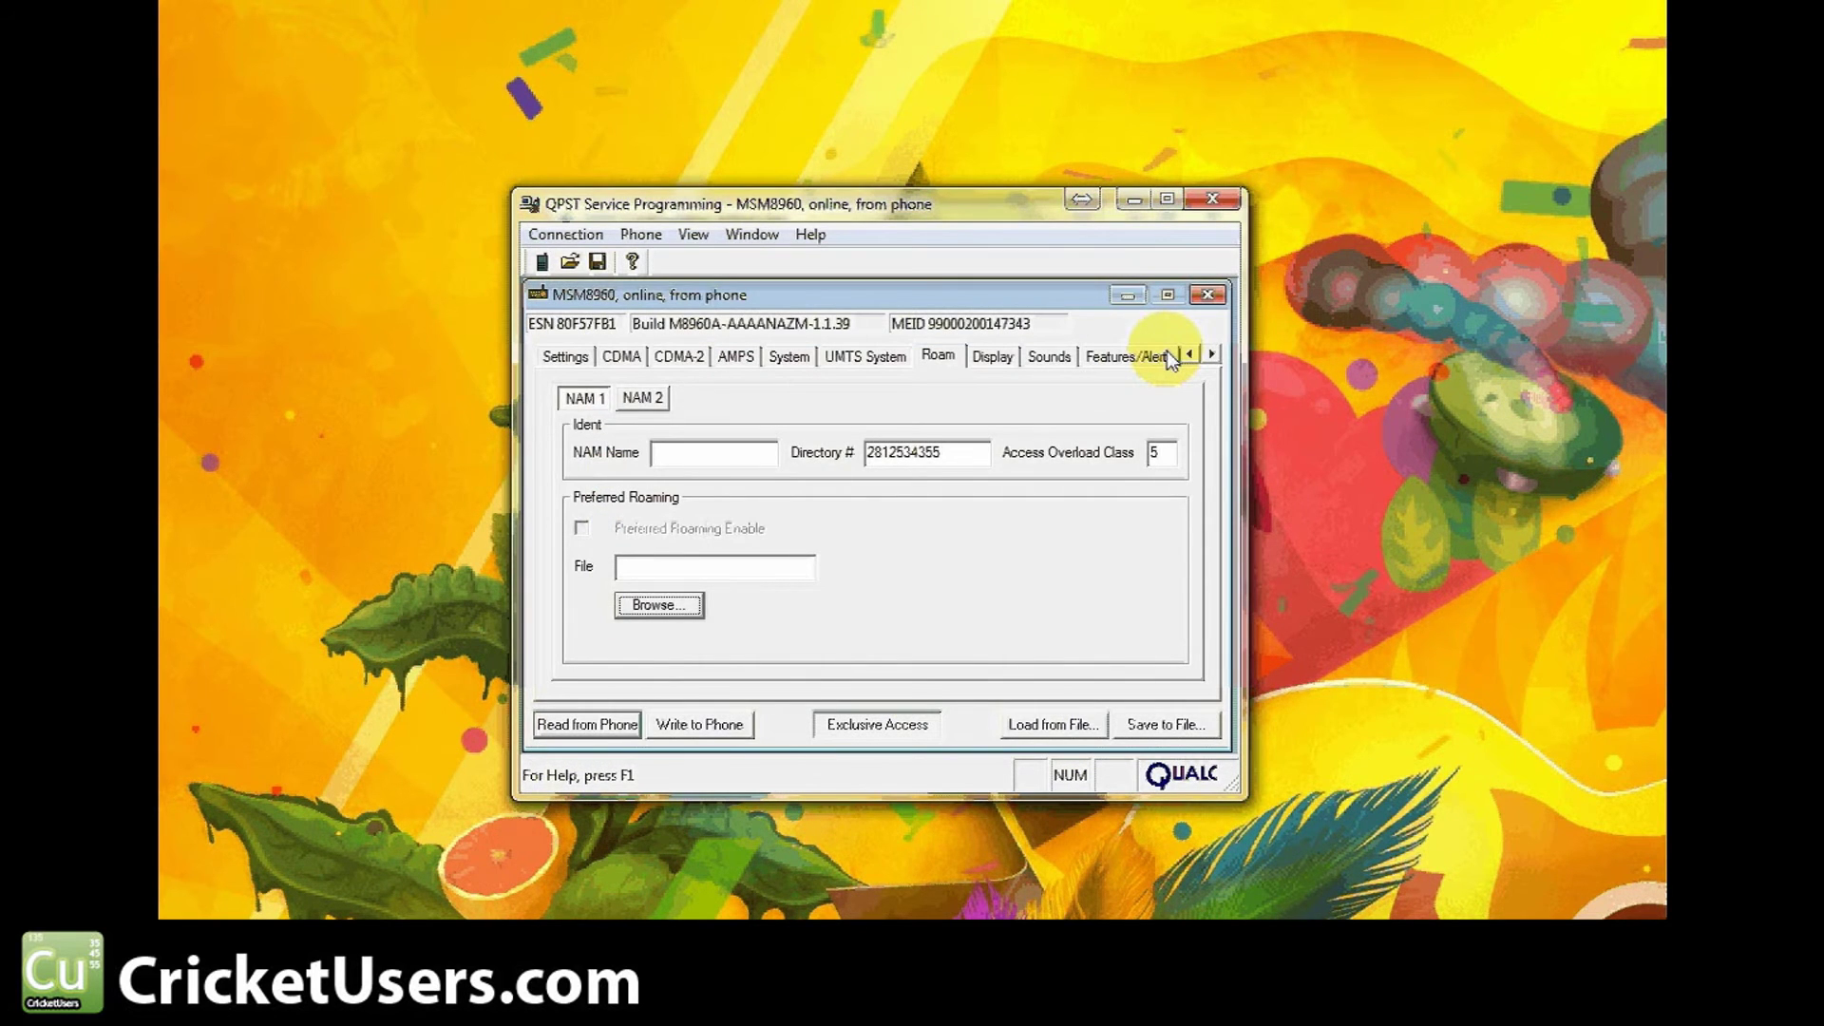
left_click(1213, 354)
left_click(1213, 354)
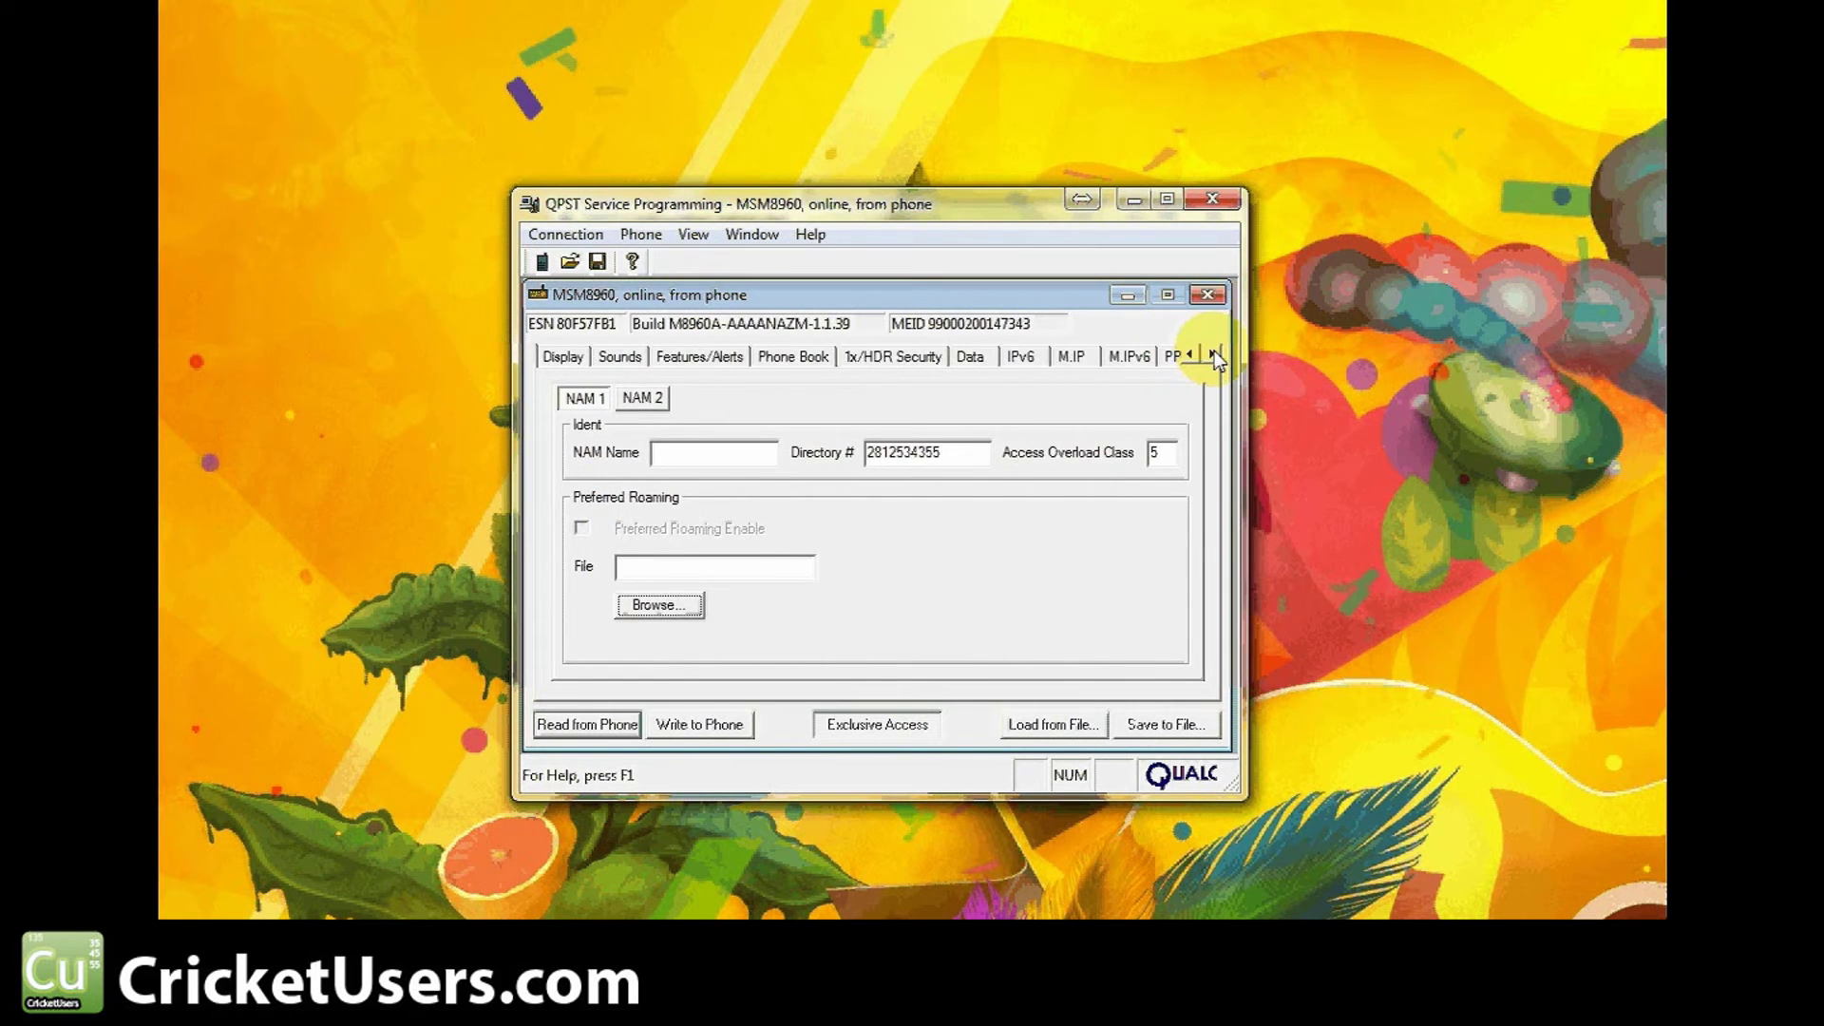
left_click(1214, 353)
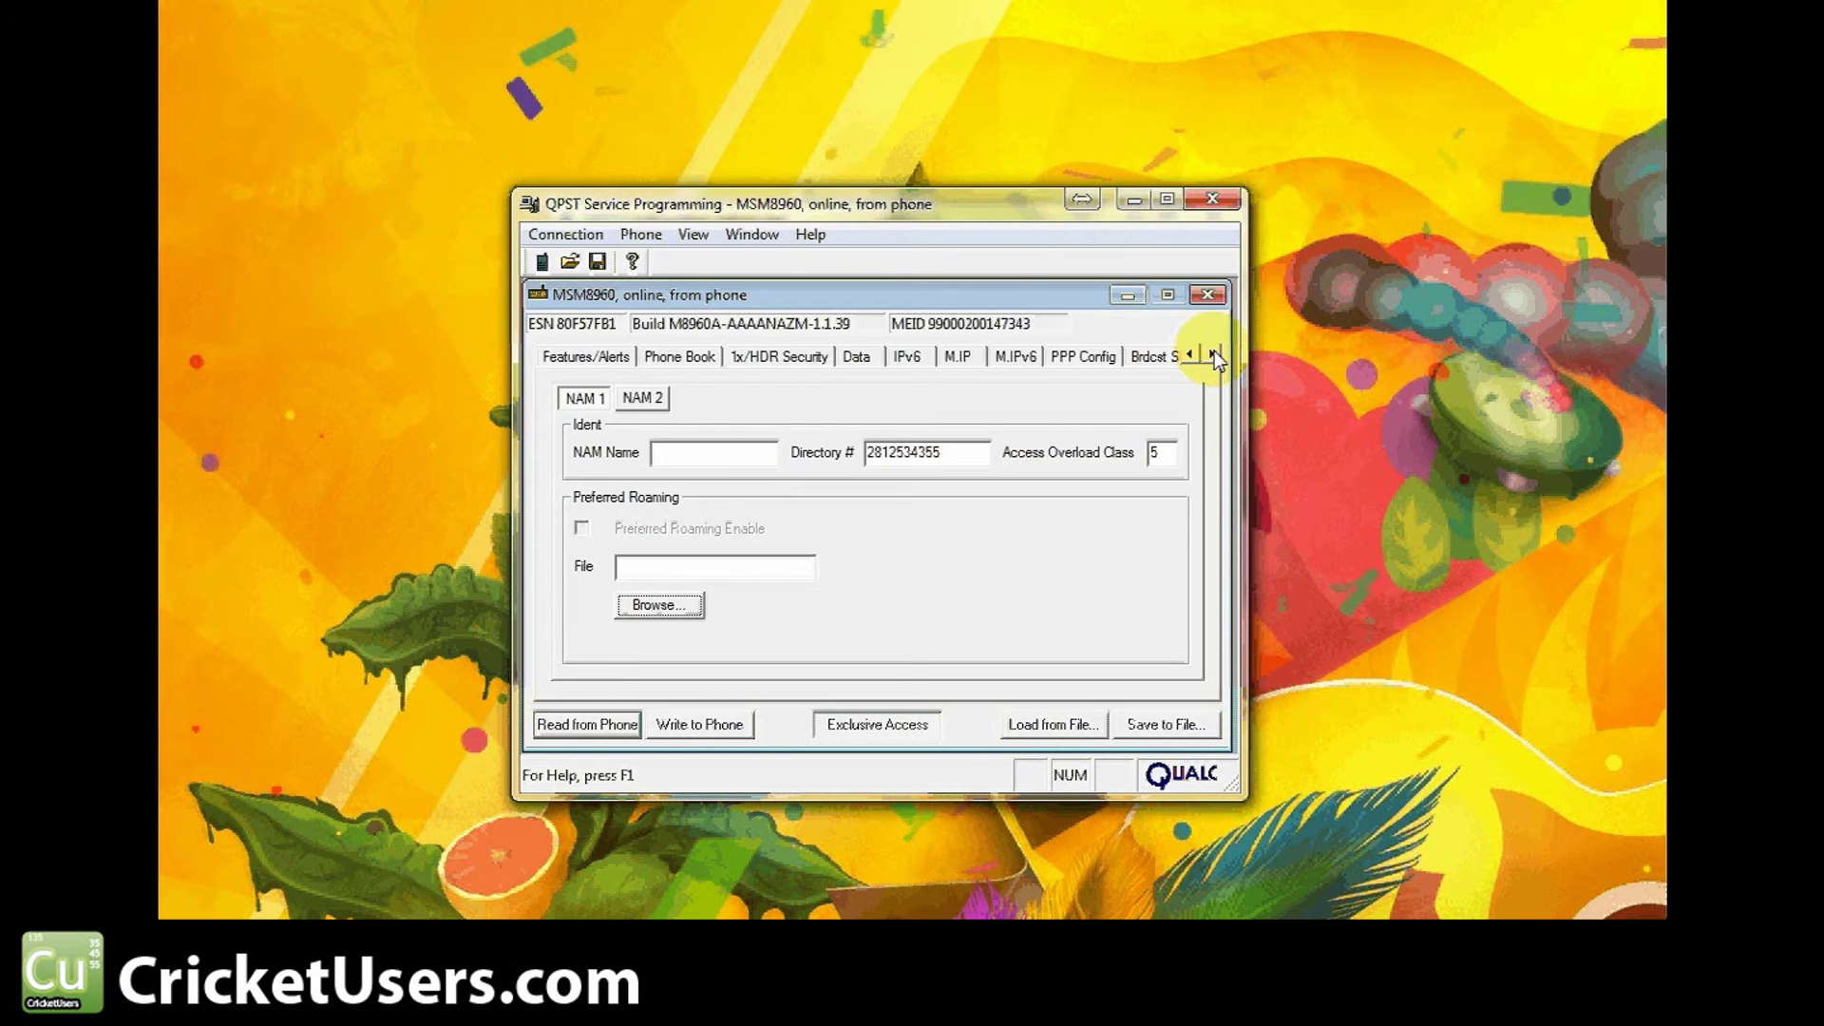
left_click(958, 356)
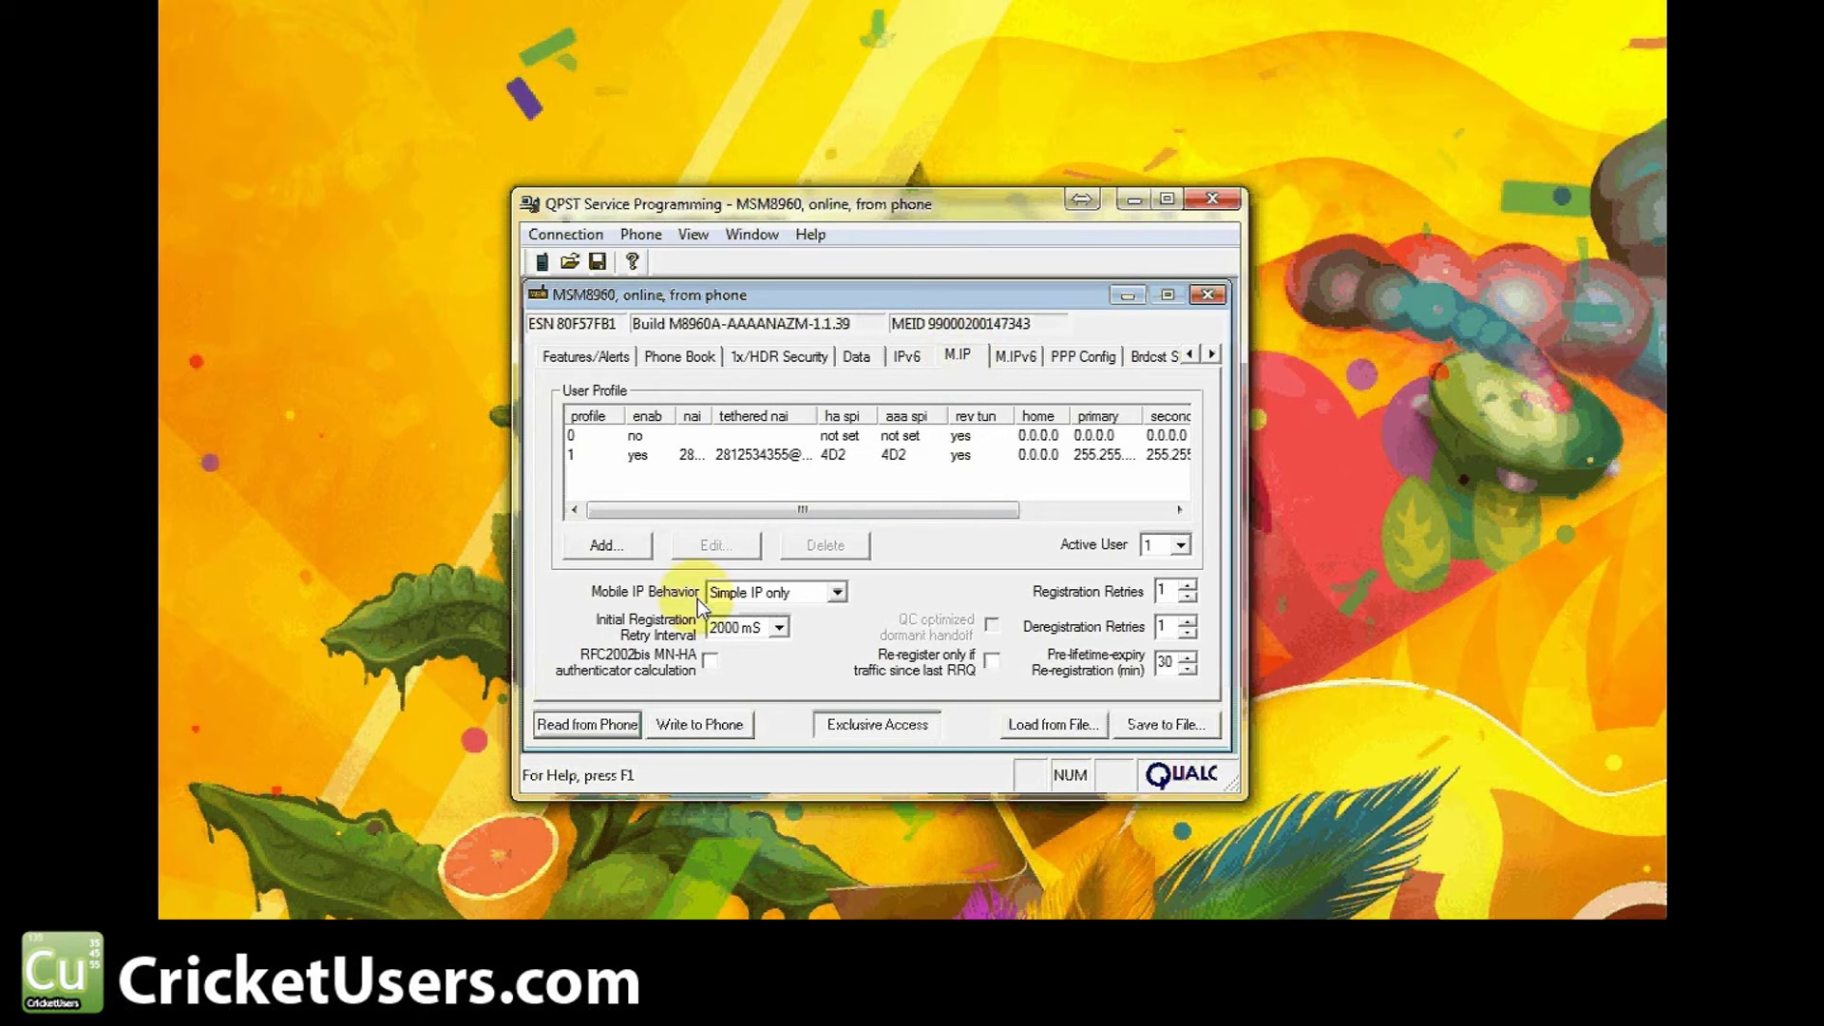
Keep Mobile IP behaviour at Simple IP only and open user profile 1 for editing
left_click(743, 594)
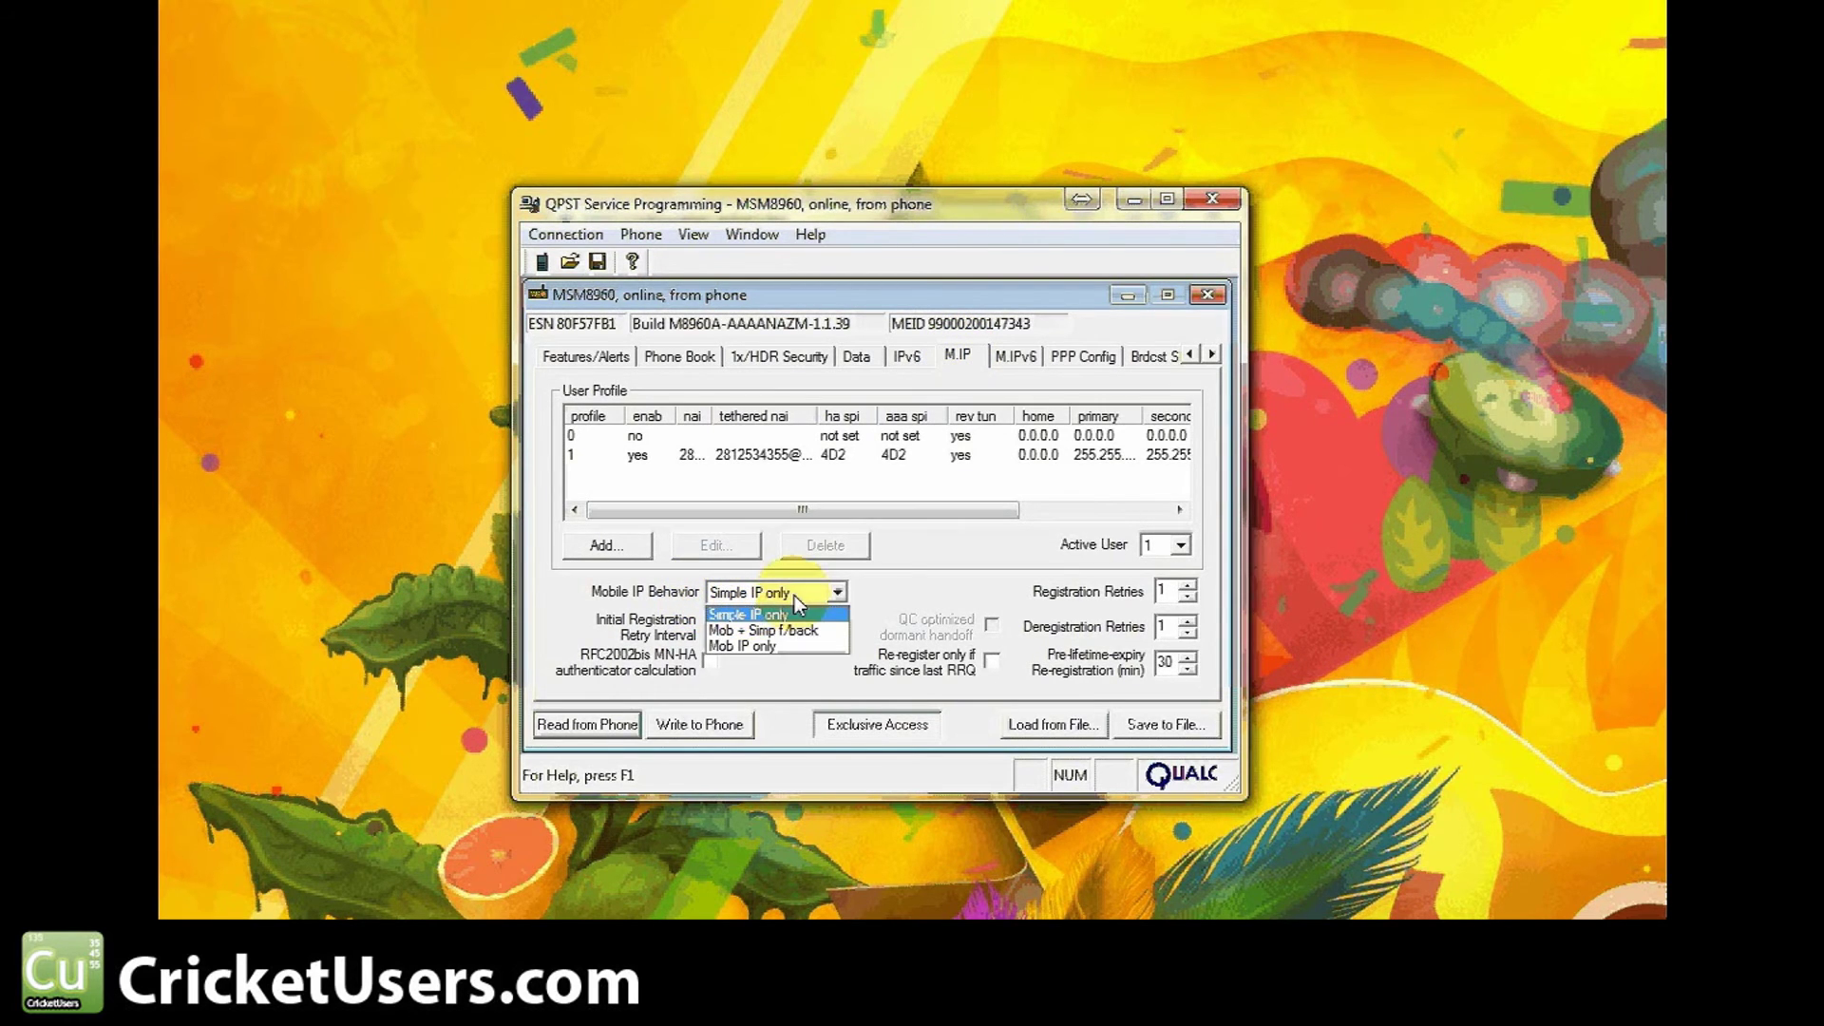
left_click(750, 614)
left_click(614, 436)
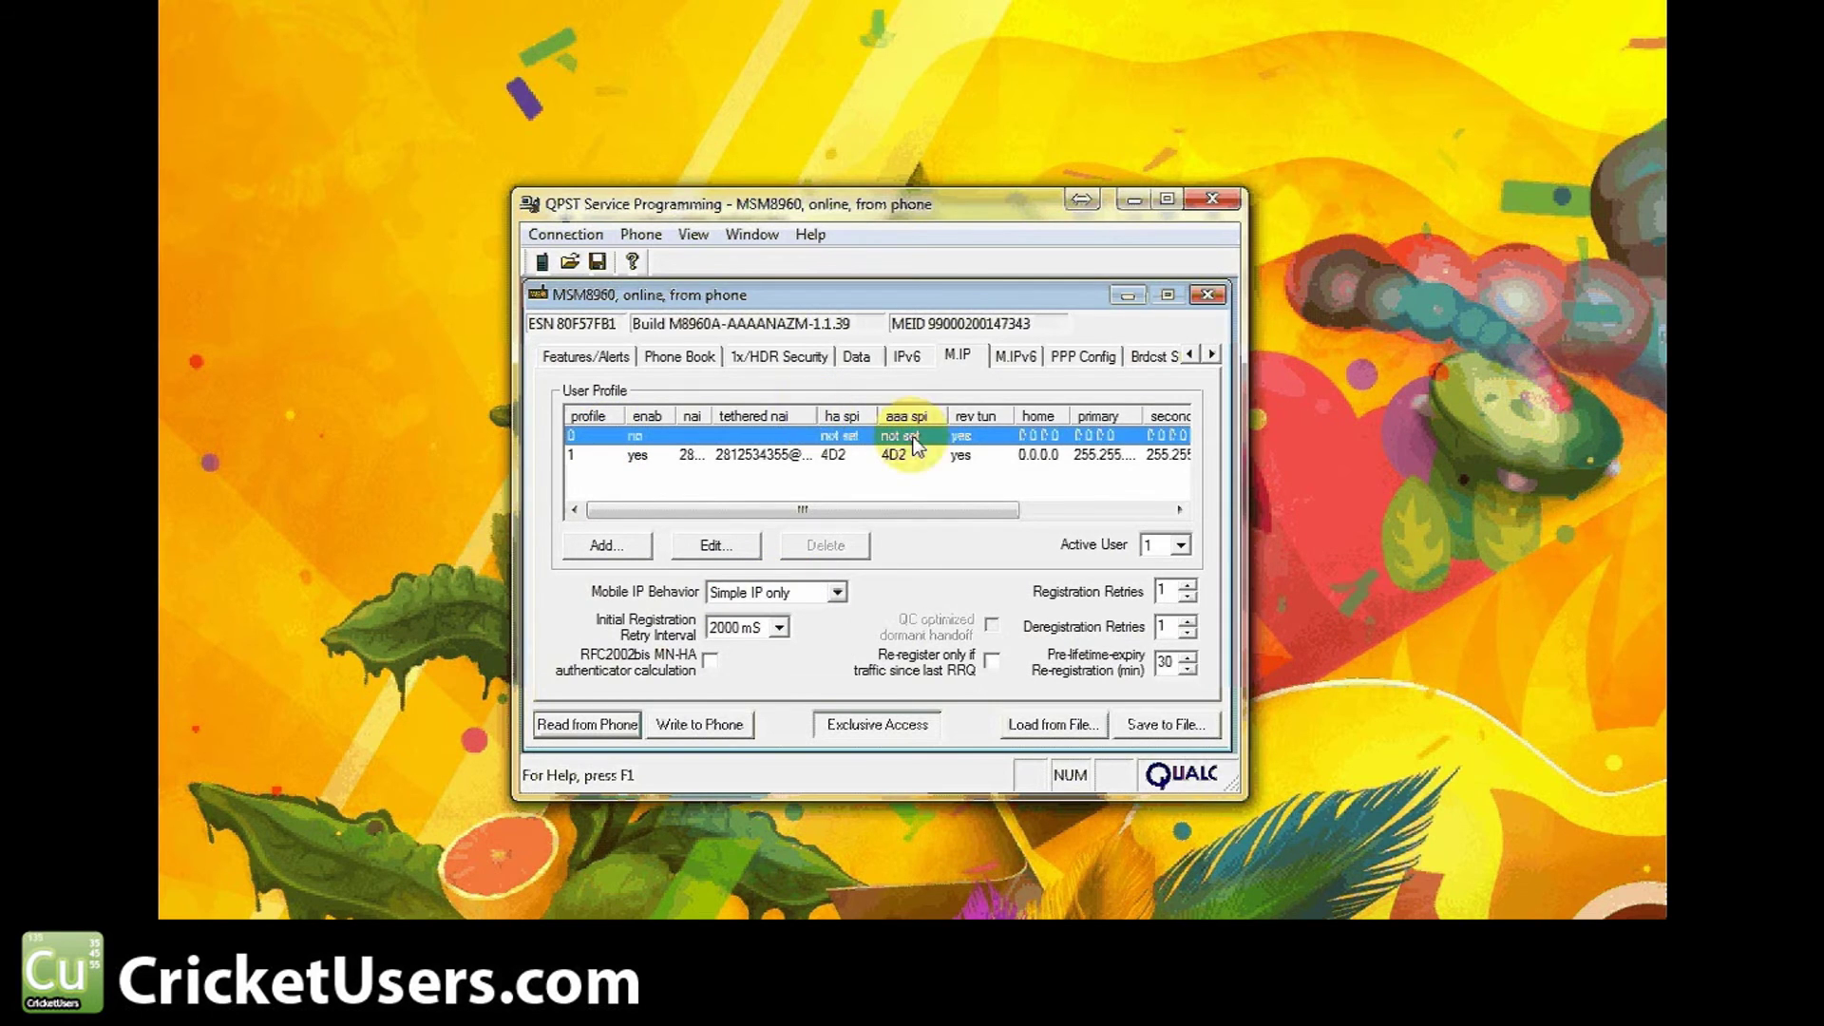
double_click(751, 454)
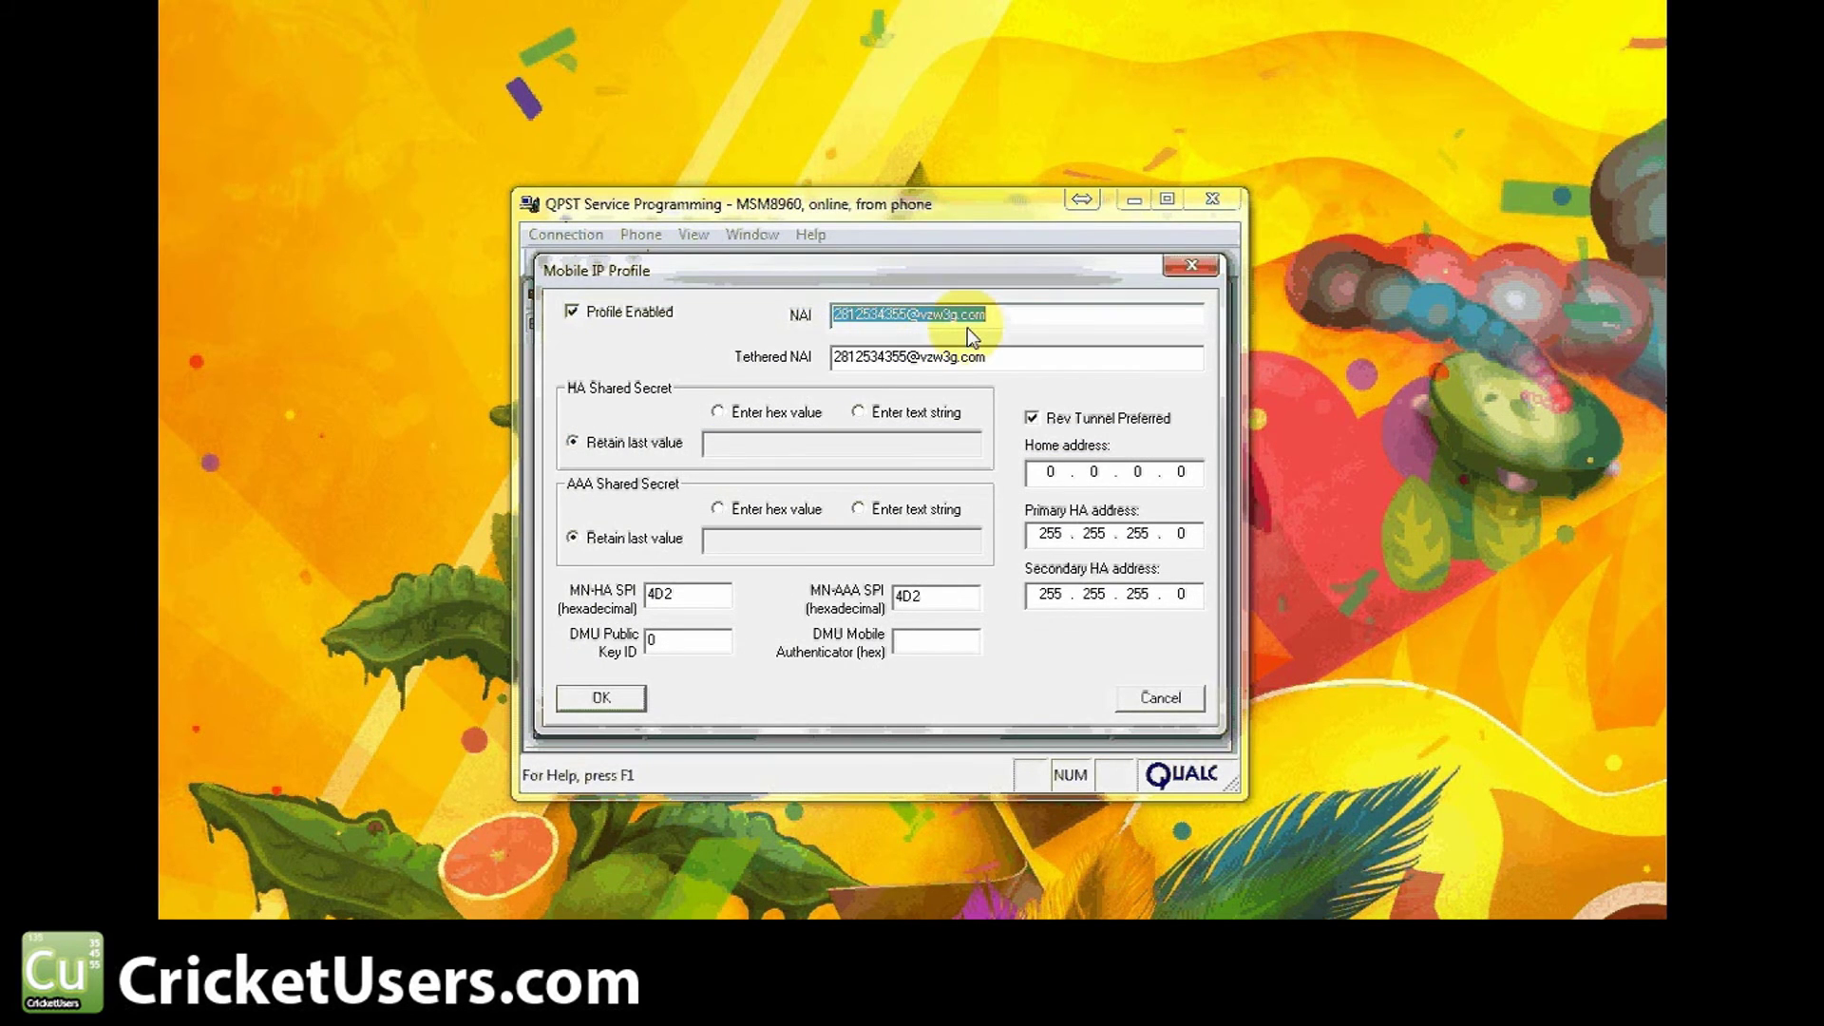
left_click(896, 357)
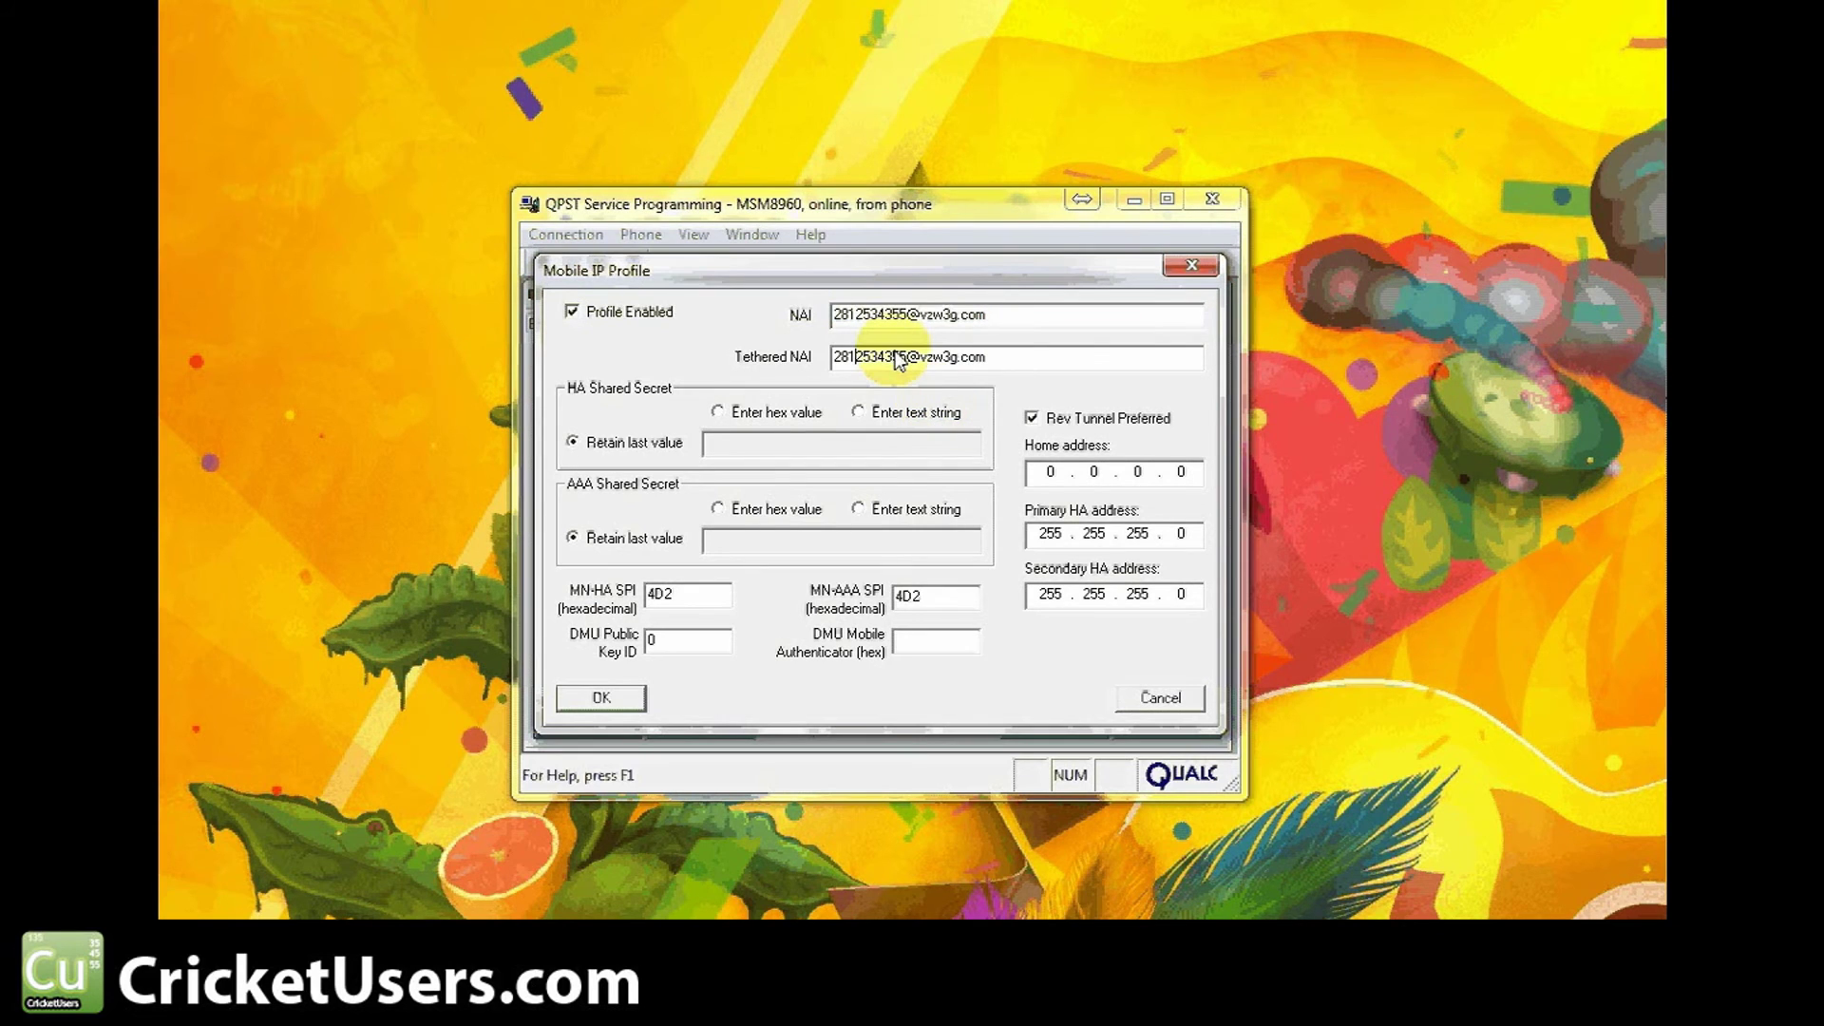
left_click_drag(896, 358, 1024, 418)
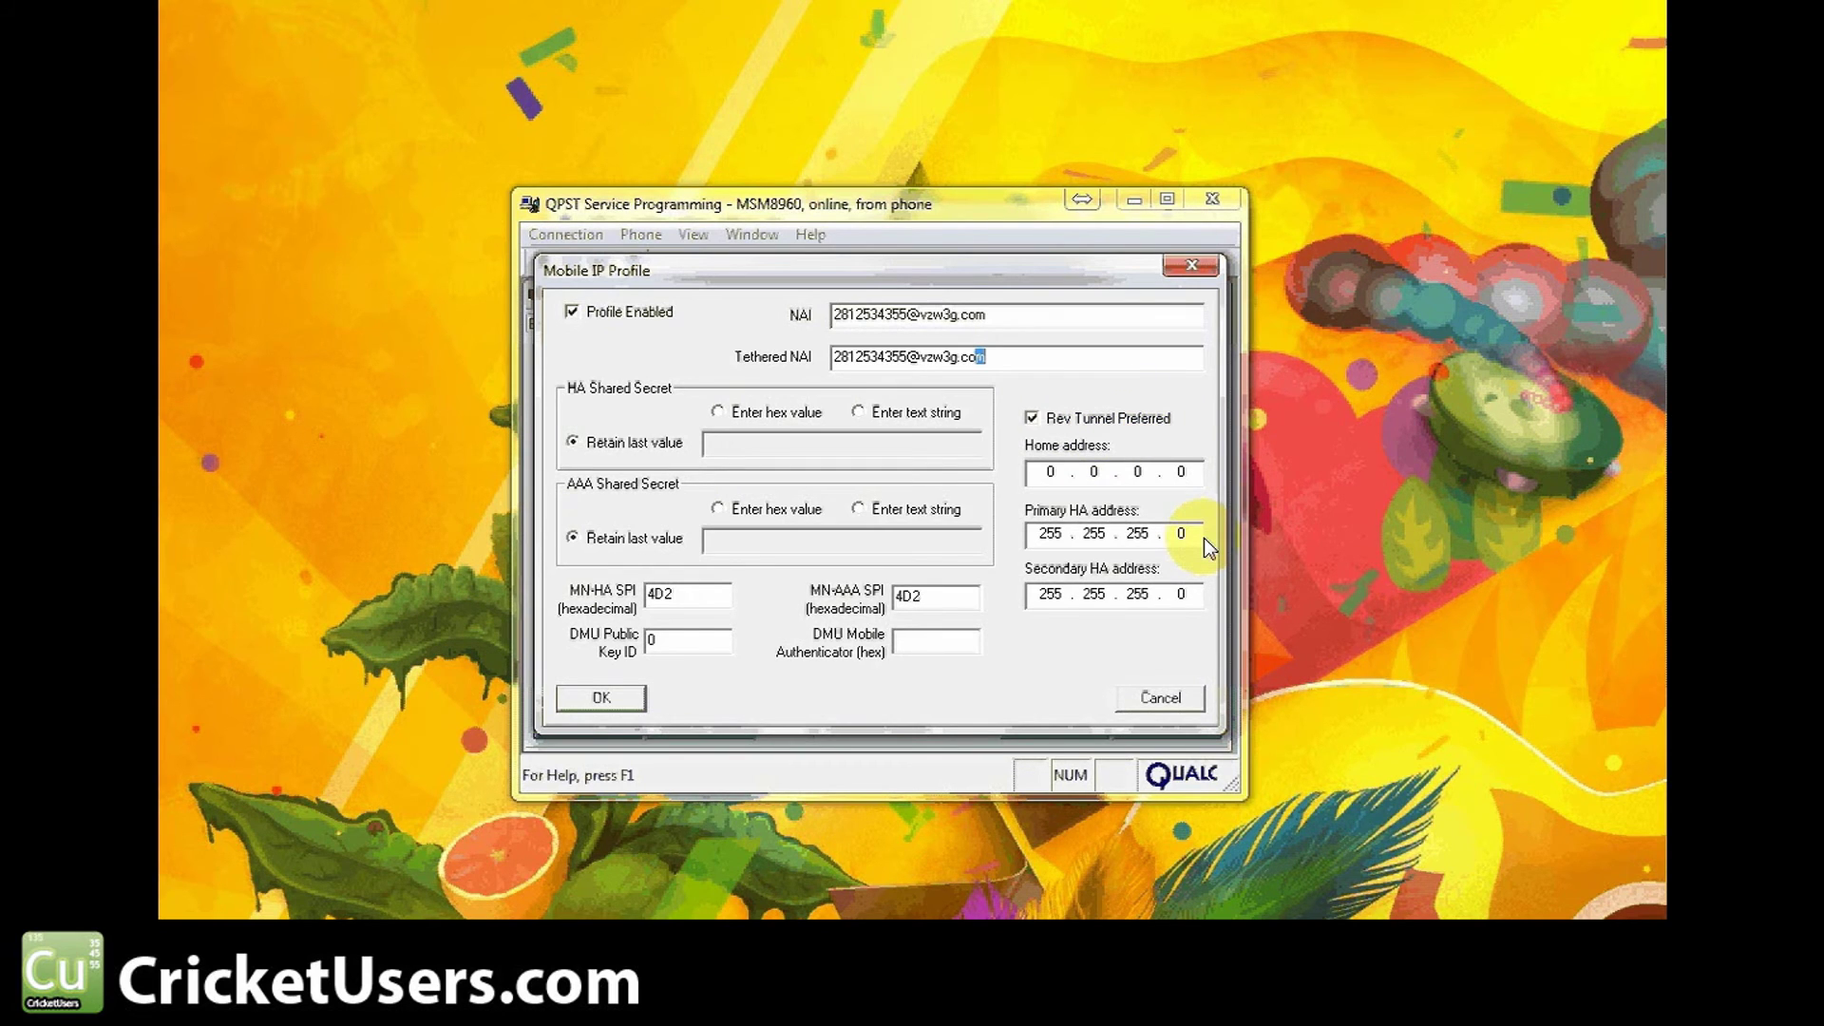
left_click(858, 411)
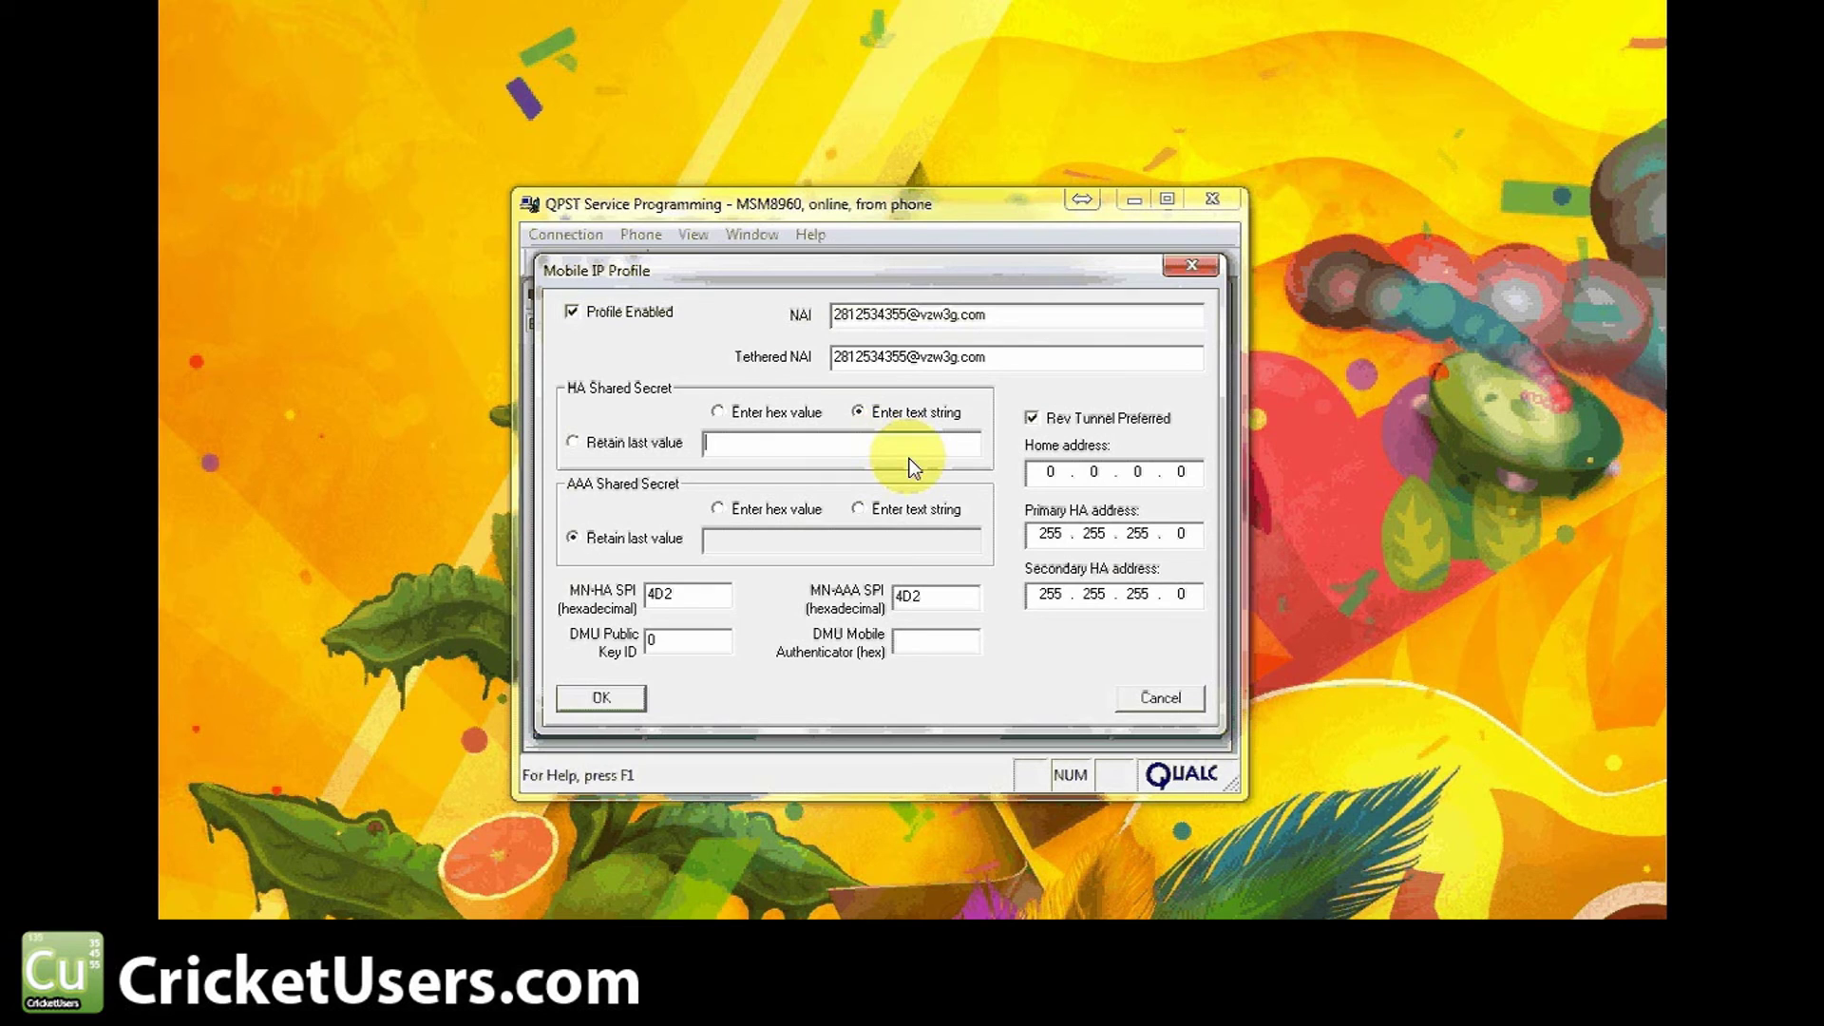
type("vzw")
left_click(865, 509)
type("v")
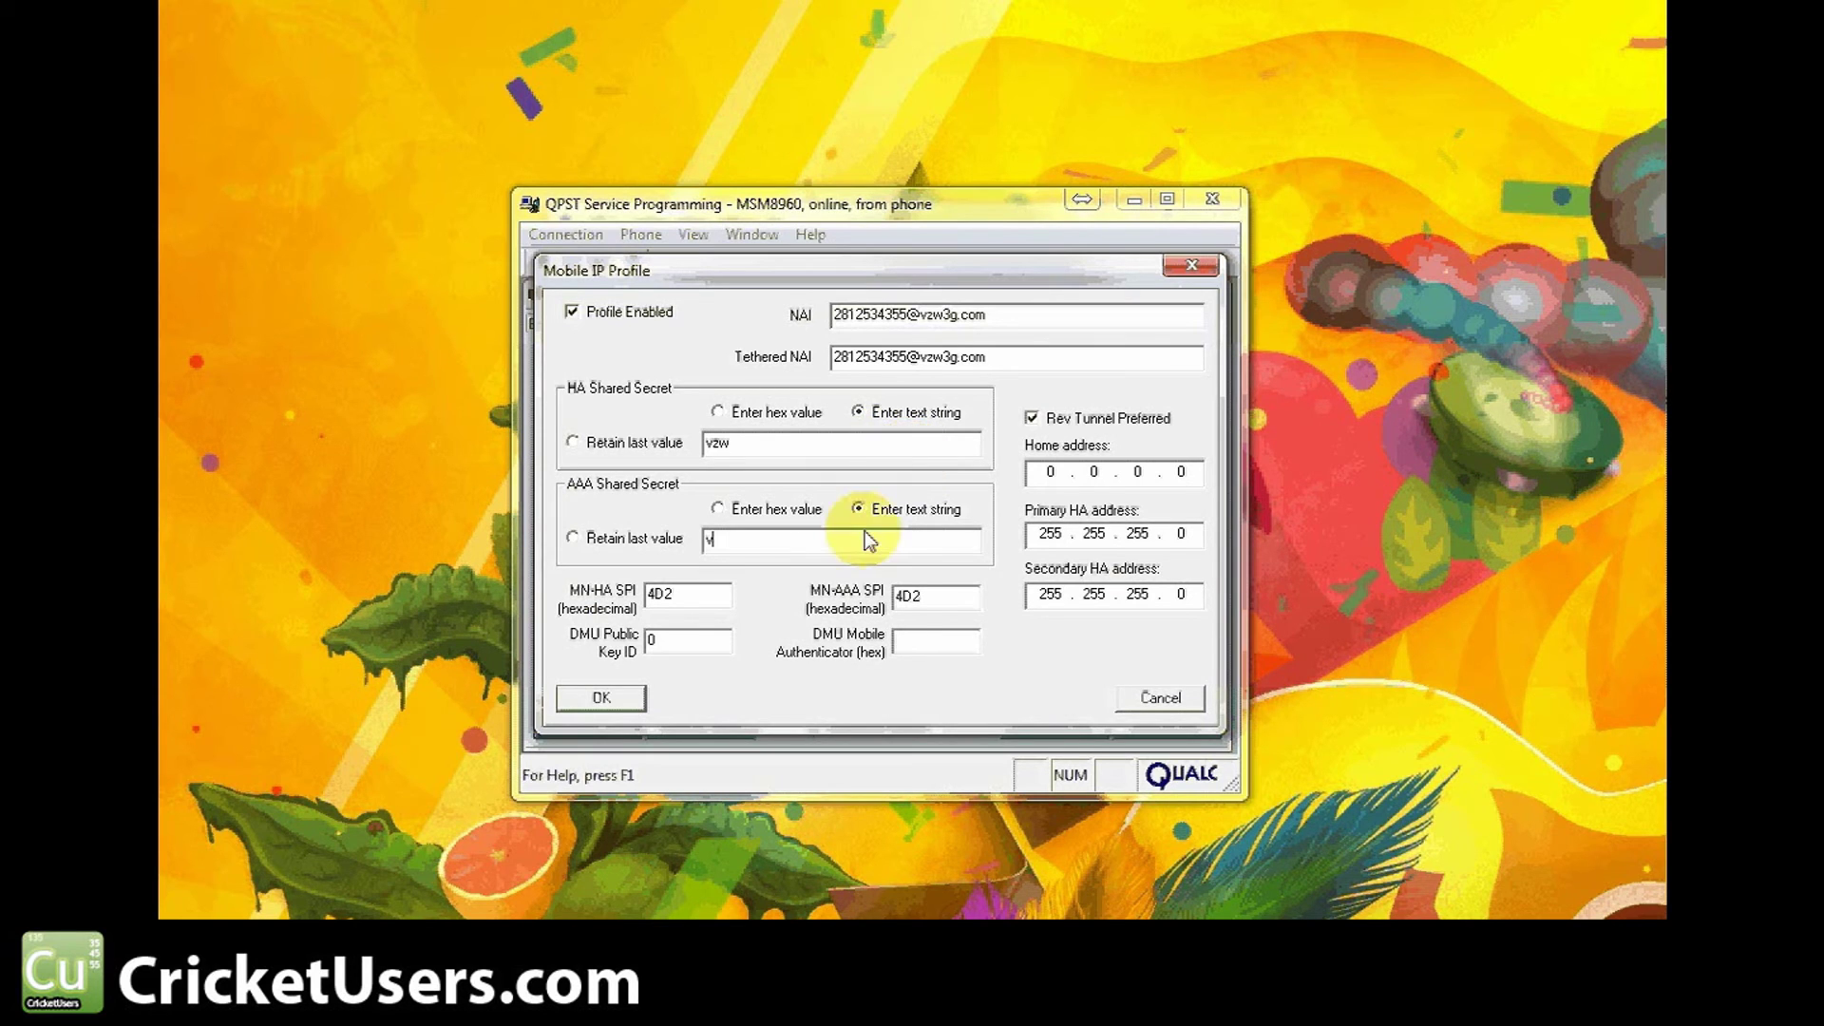
type("zw")
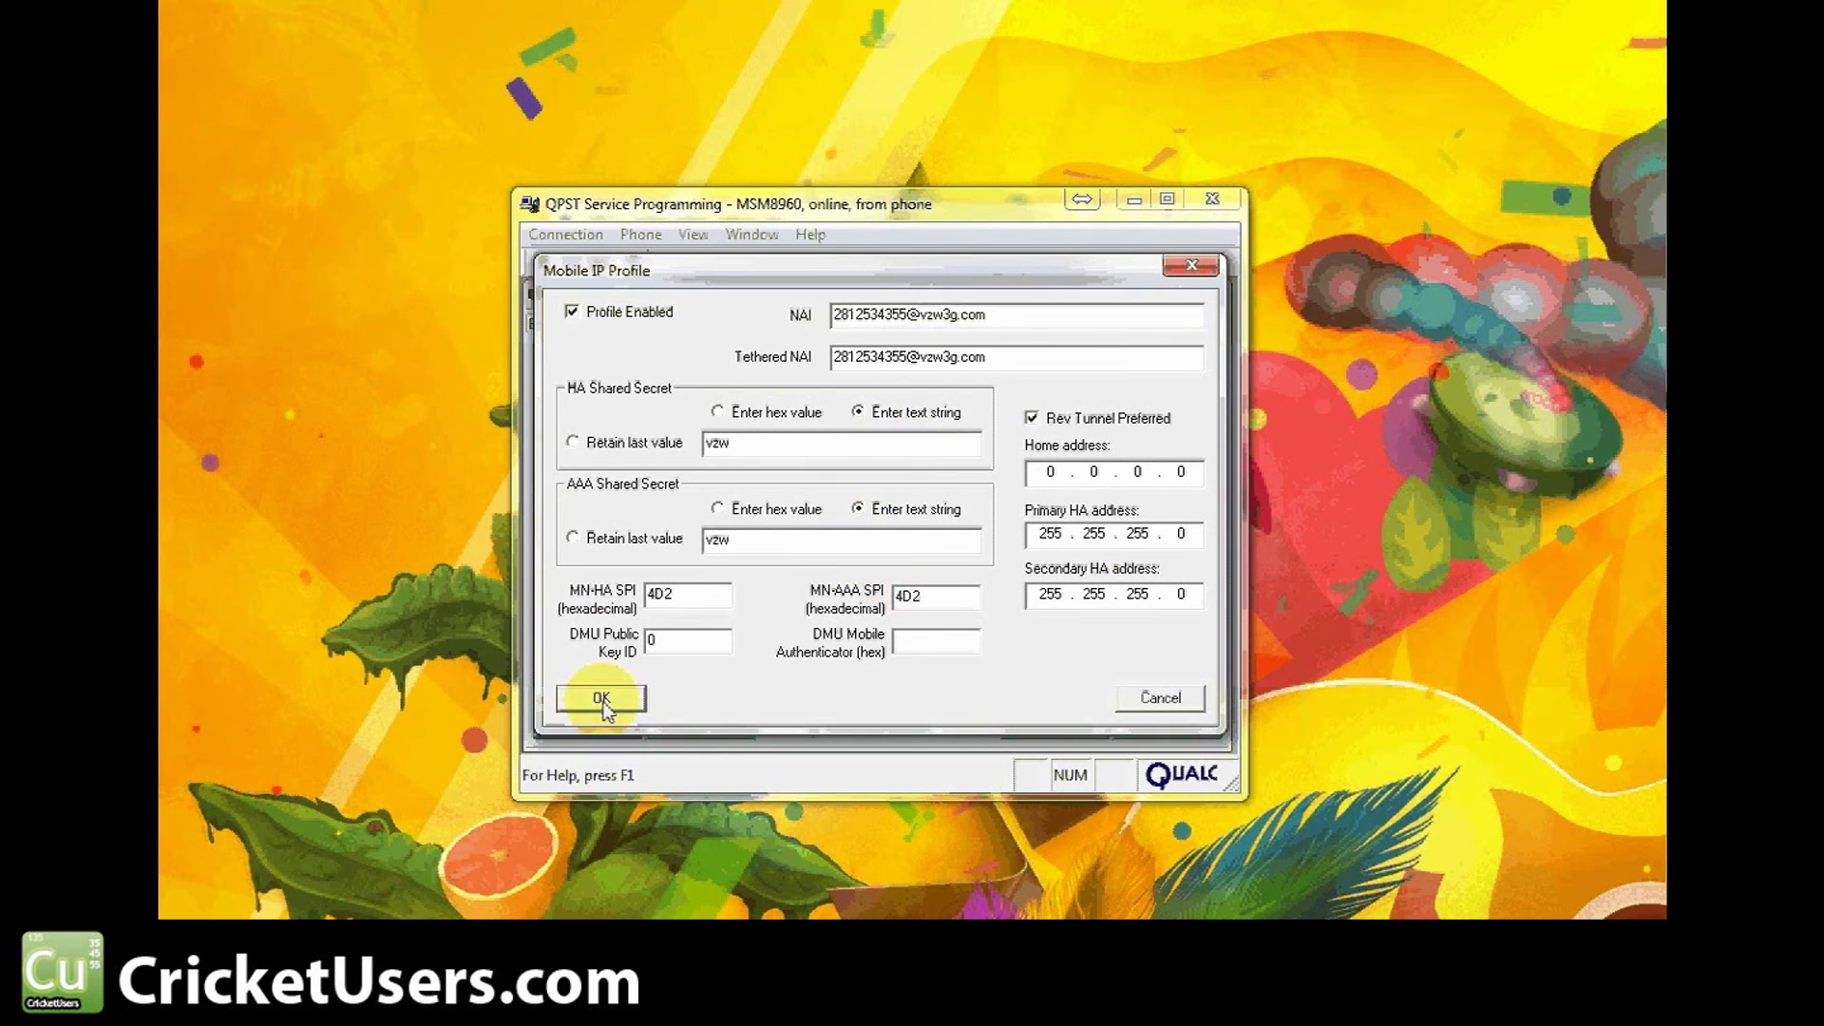
left_click(601, 698)
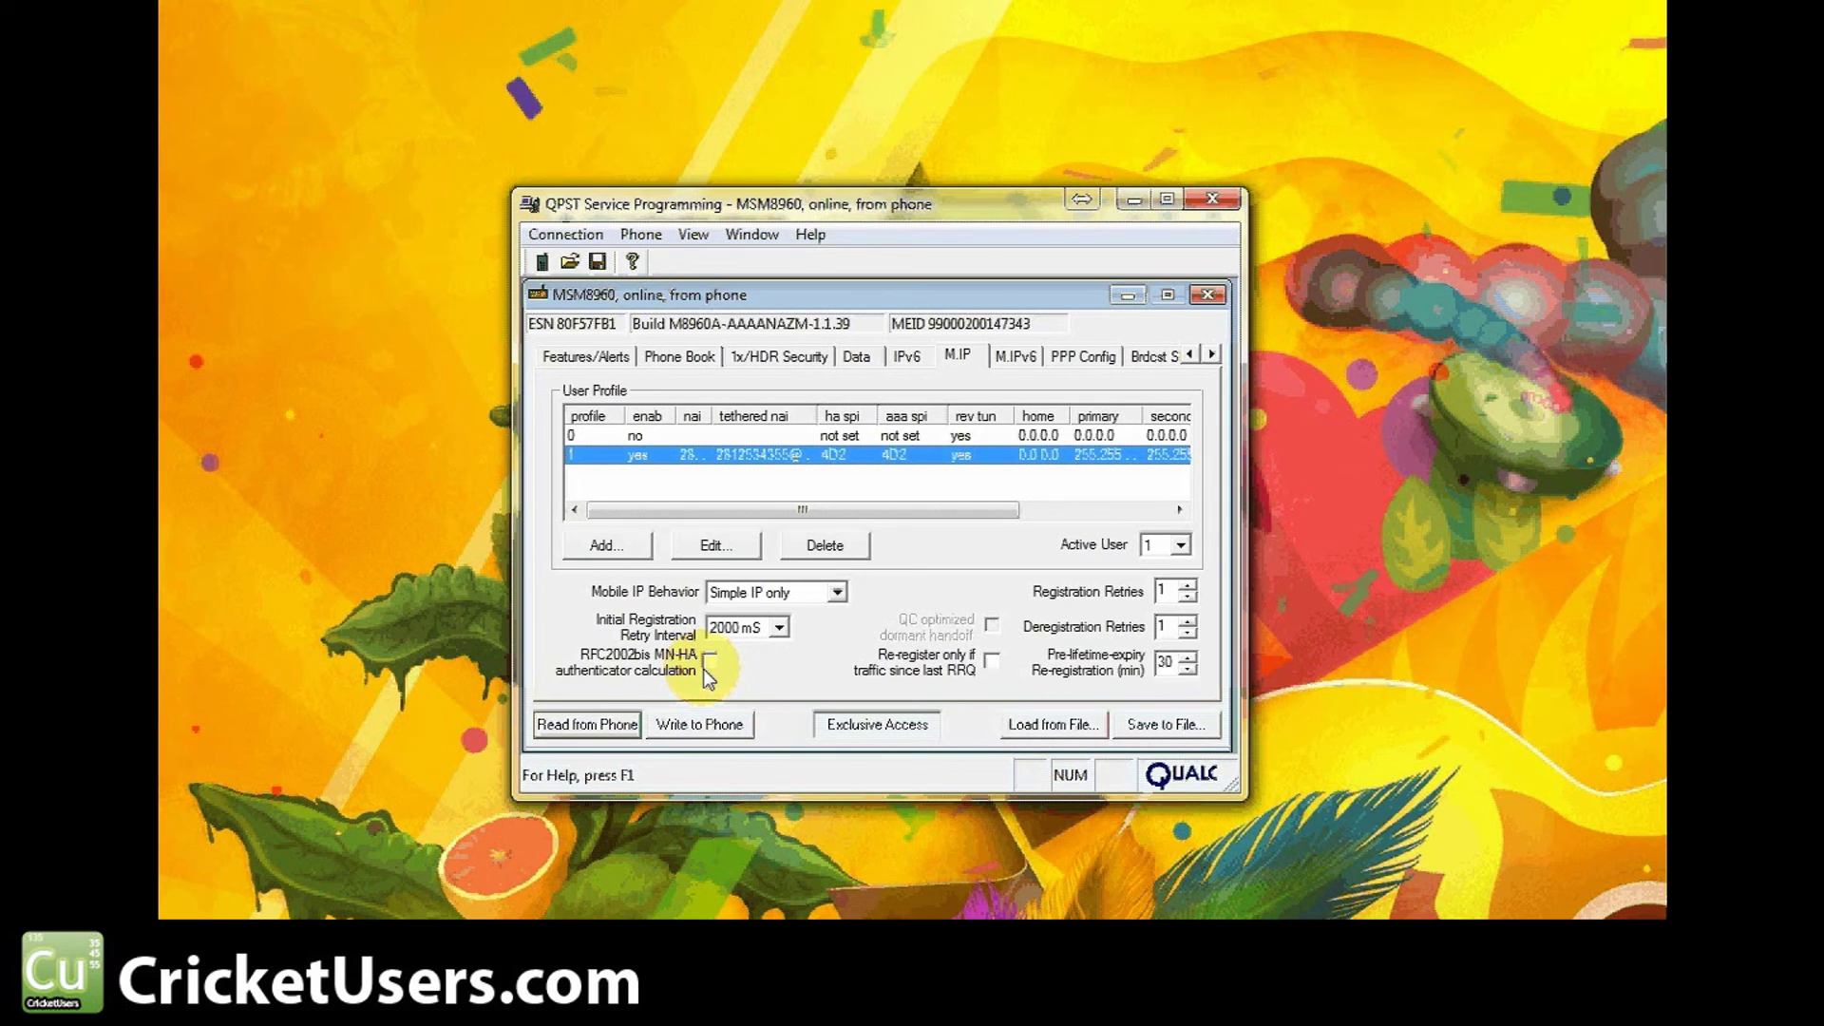
In PPP Config, enter the Um link's authentication password
left_click(1119, 352)
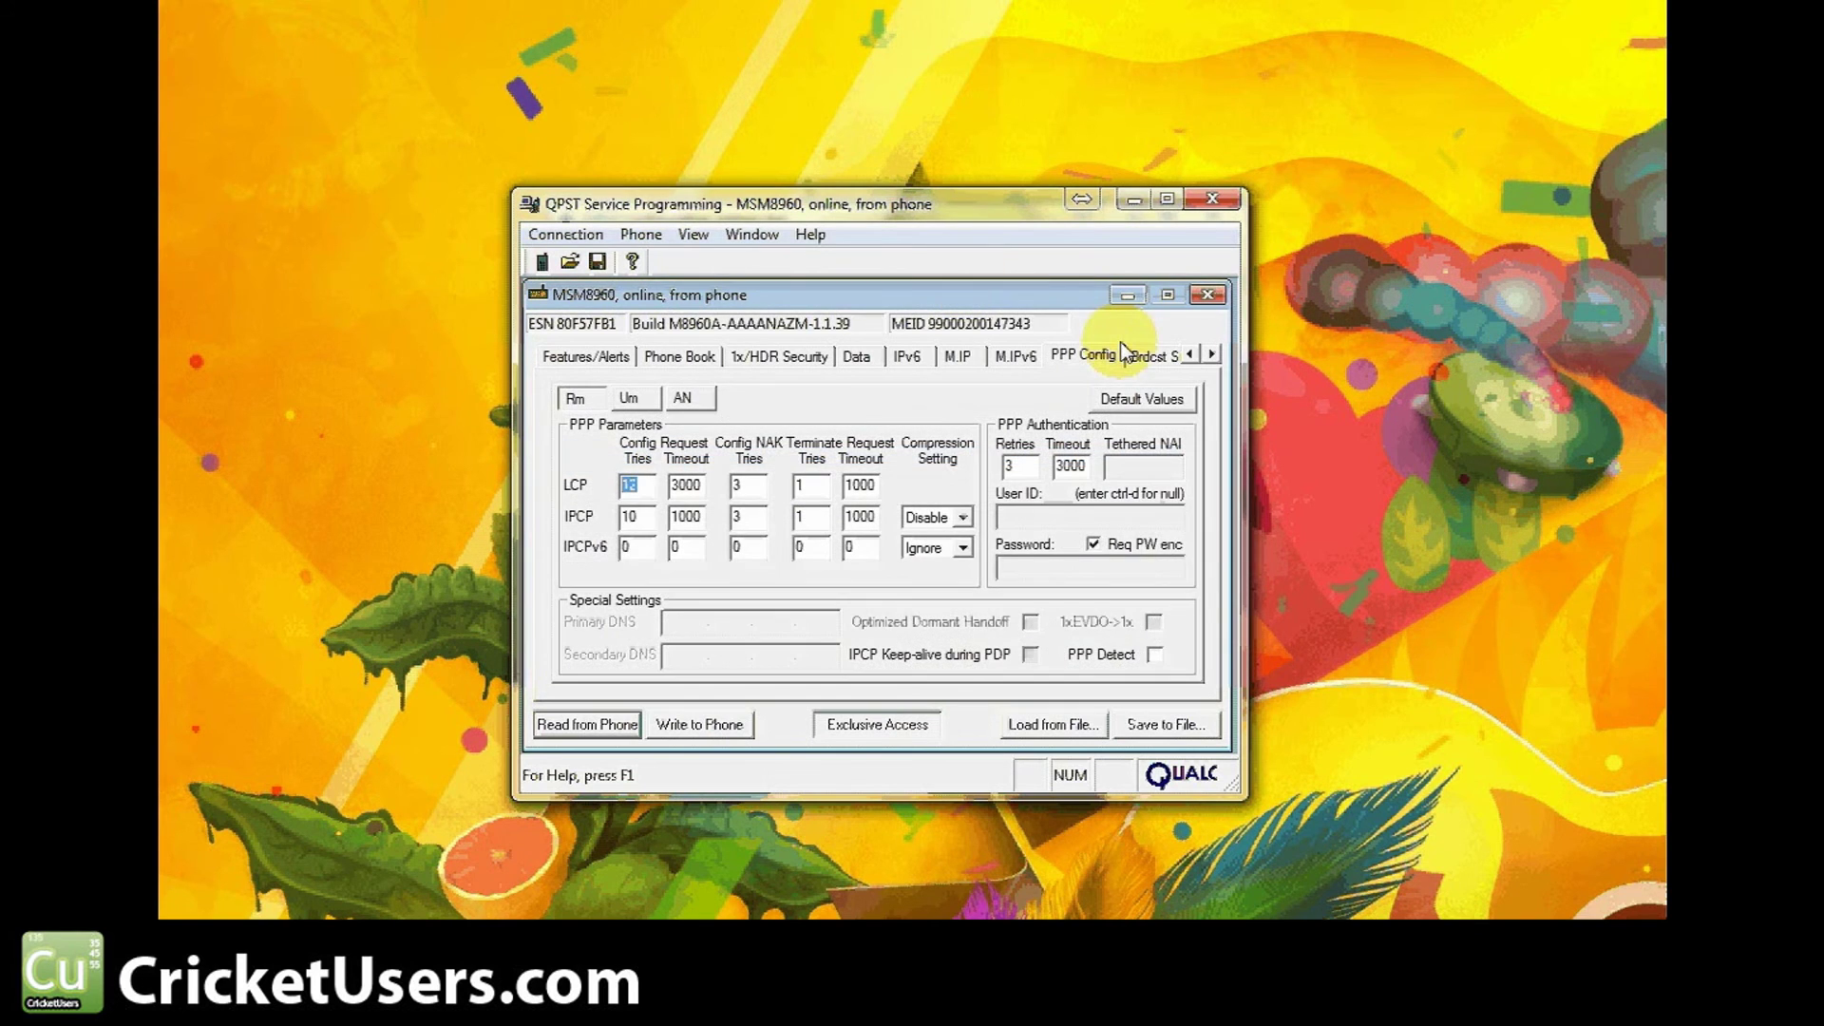
left_click(630, 400)
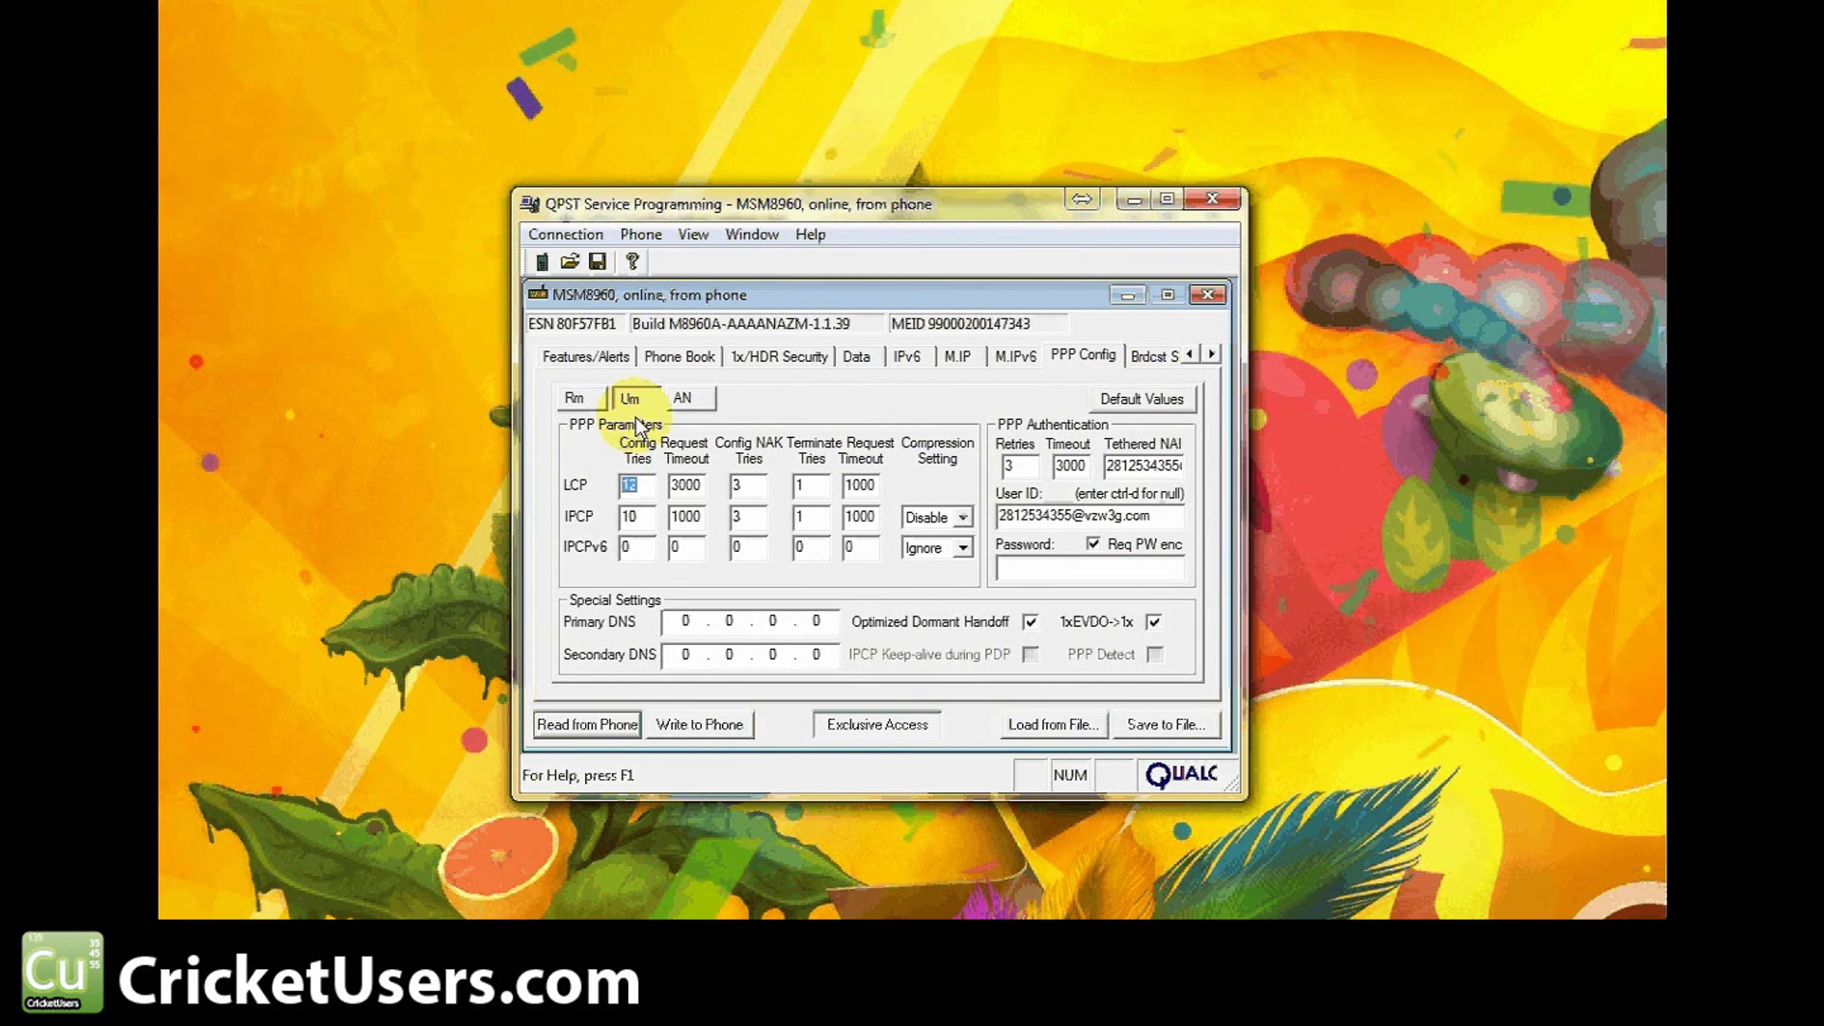
double_click(1109, 515)
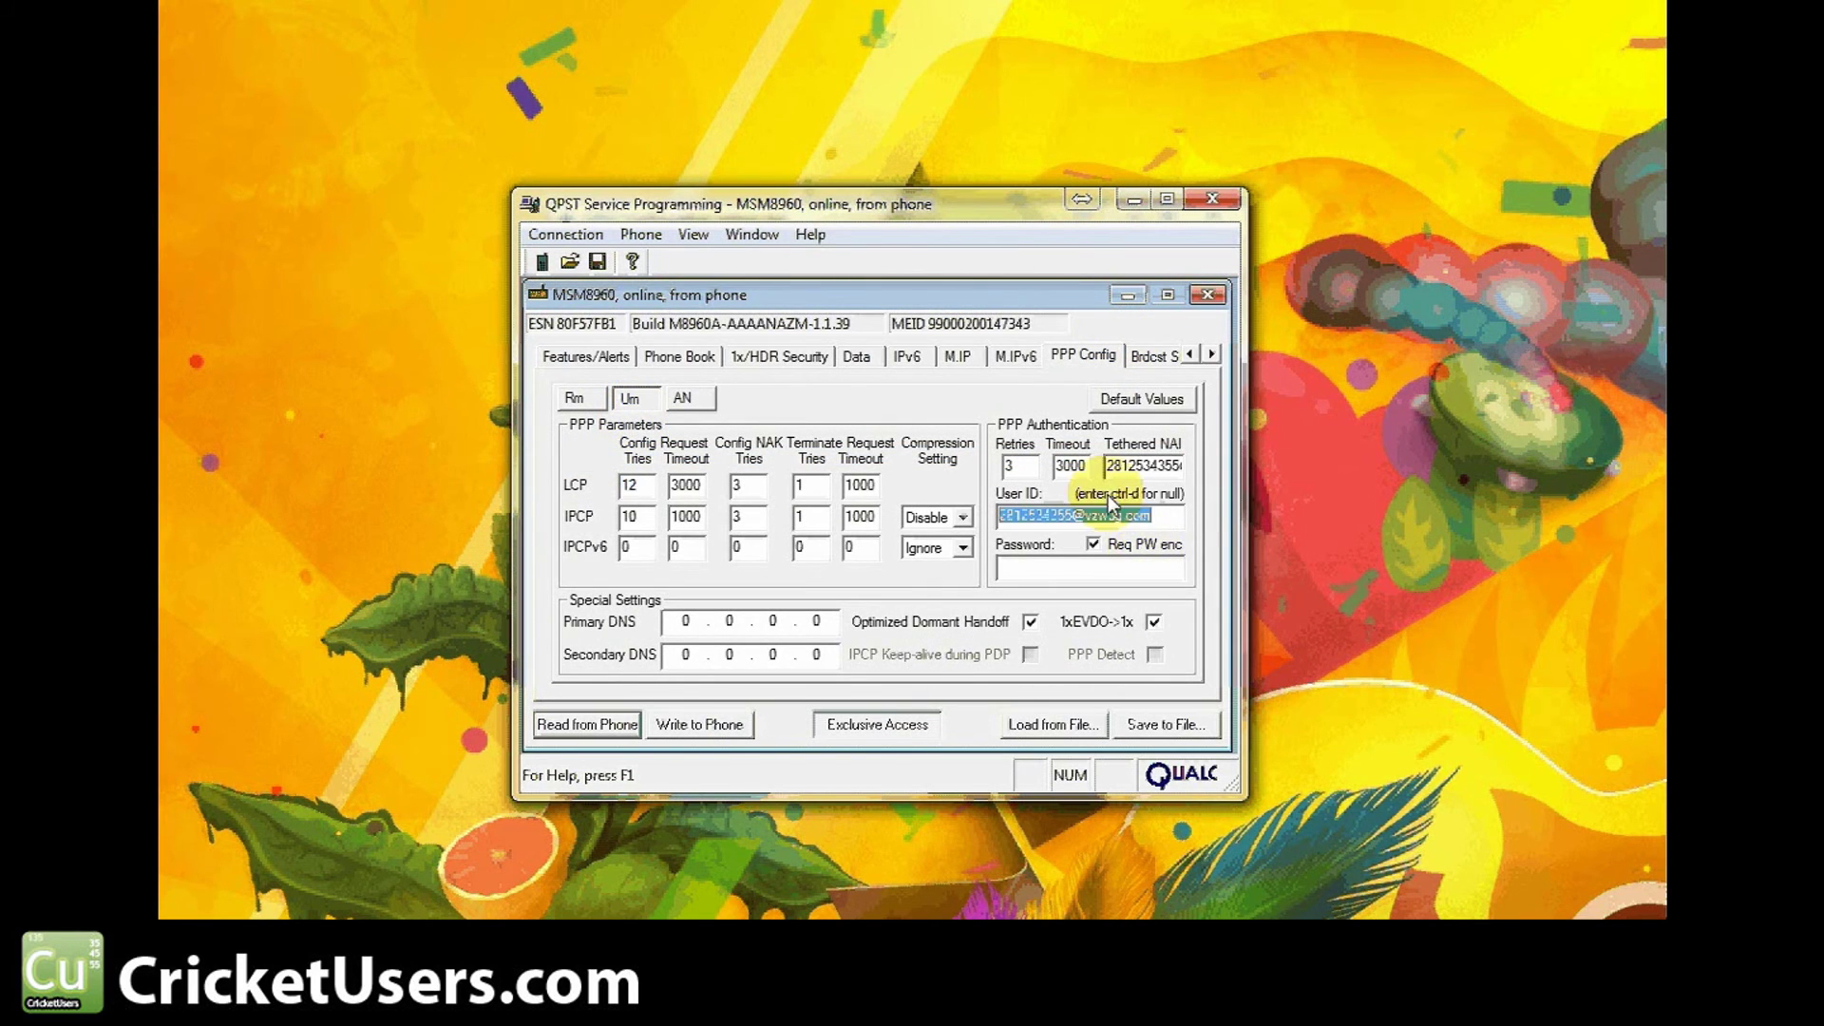
left_click_drag(1107, 465, 1224, 458)
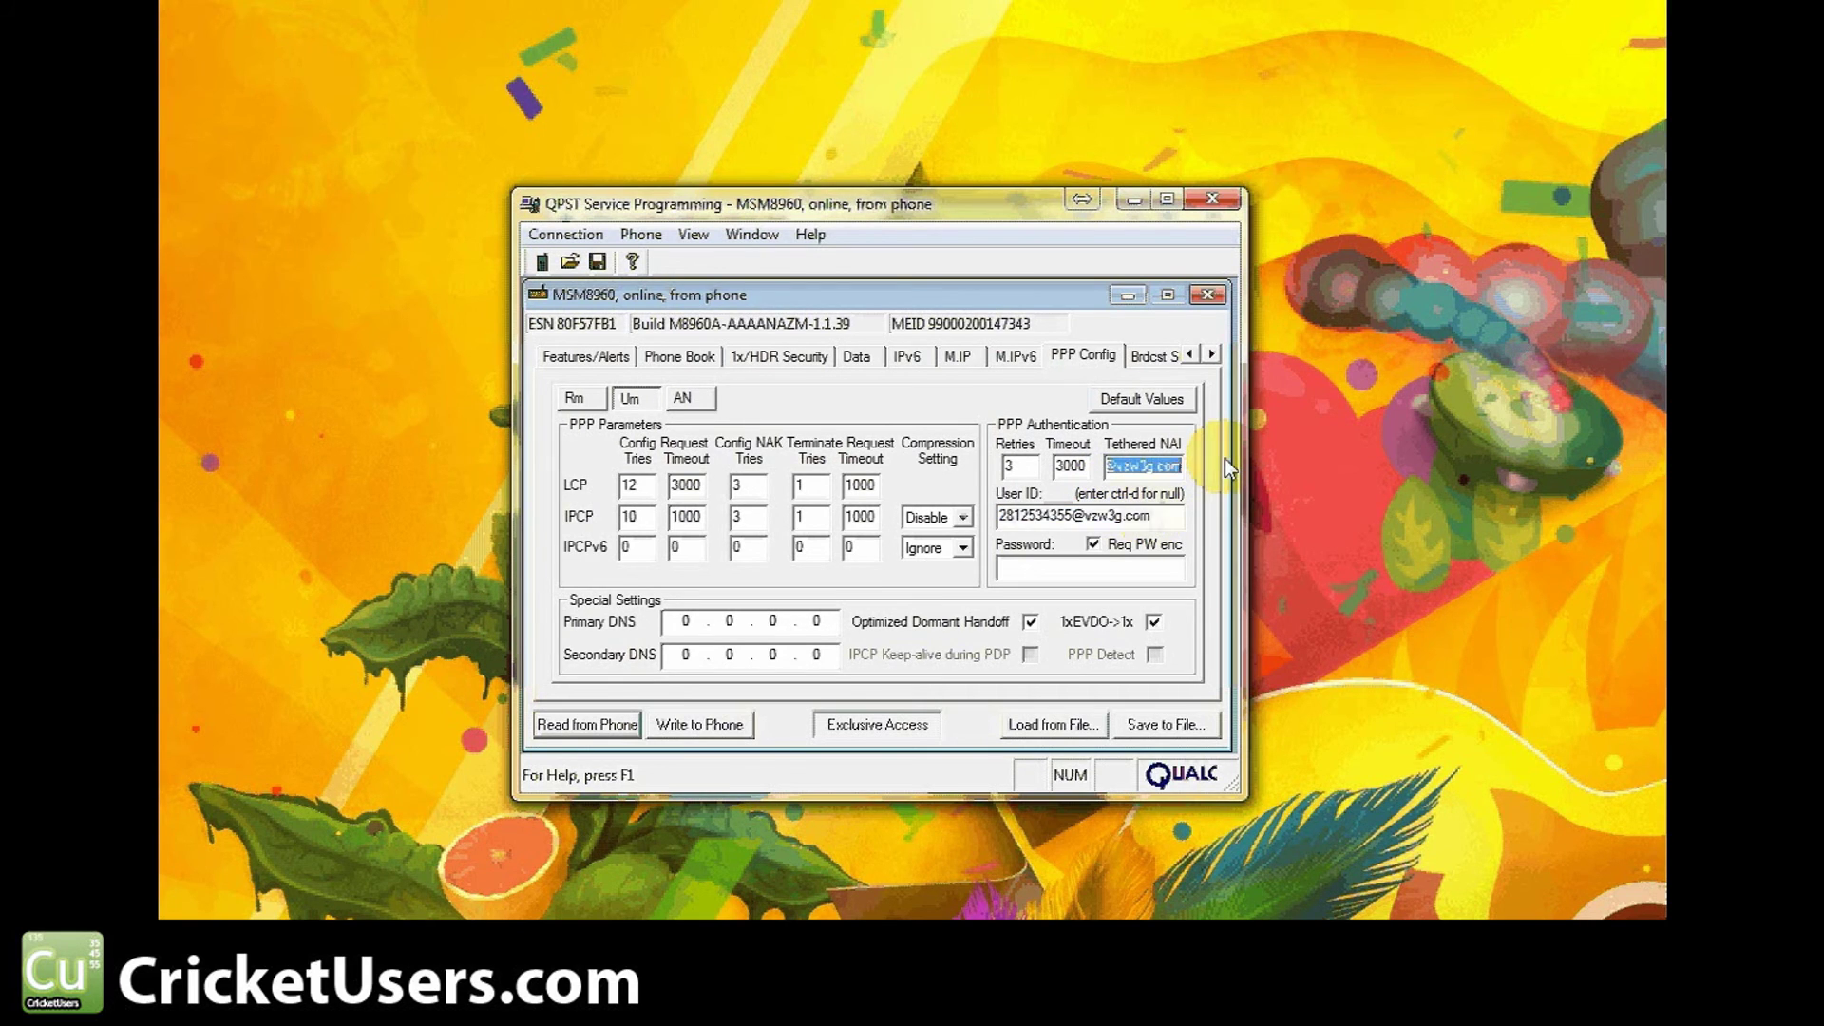
left_click(1130, 566)
type("vzw")
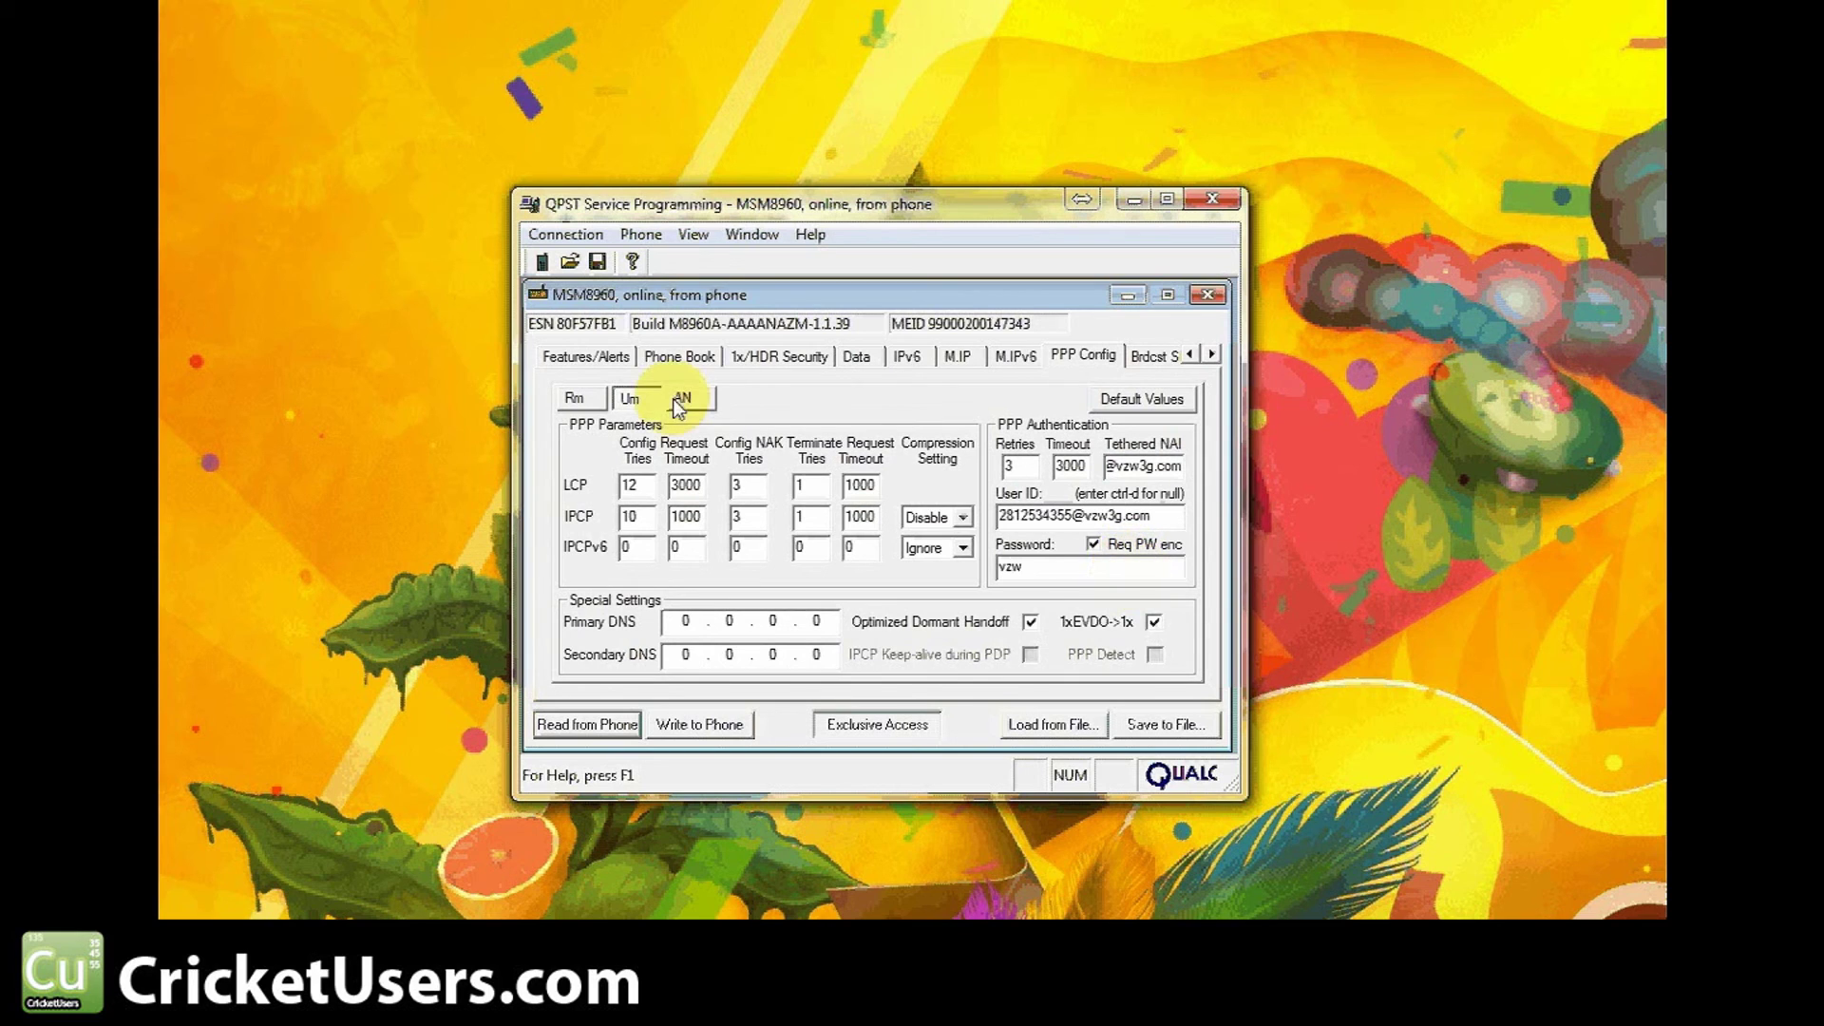
Enter the AN link's PPP password and start writing the settings to the phone
left_click(681, 398)
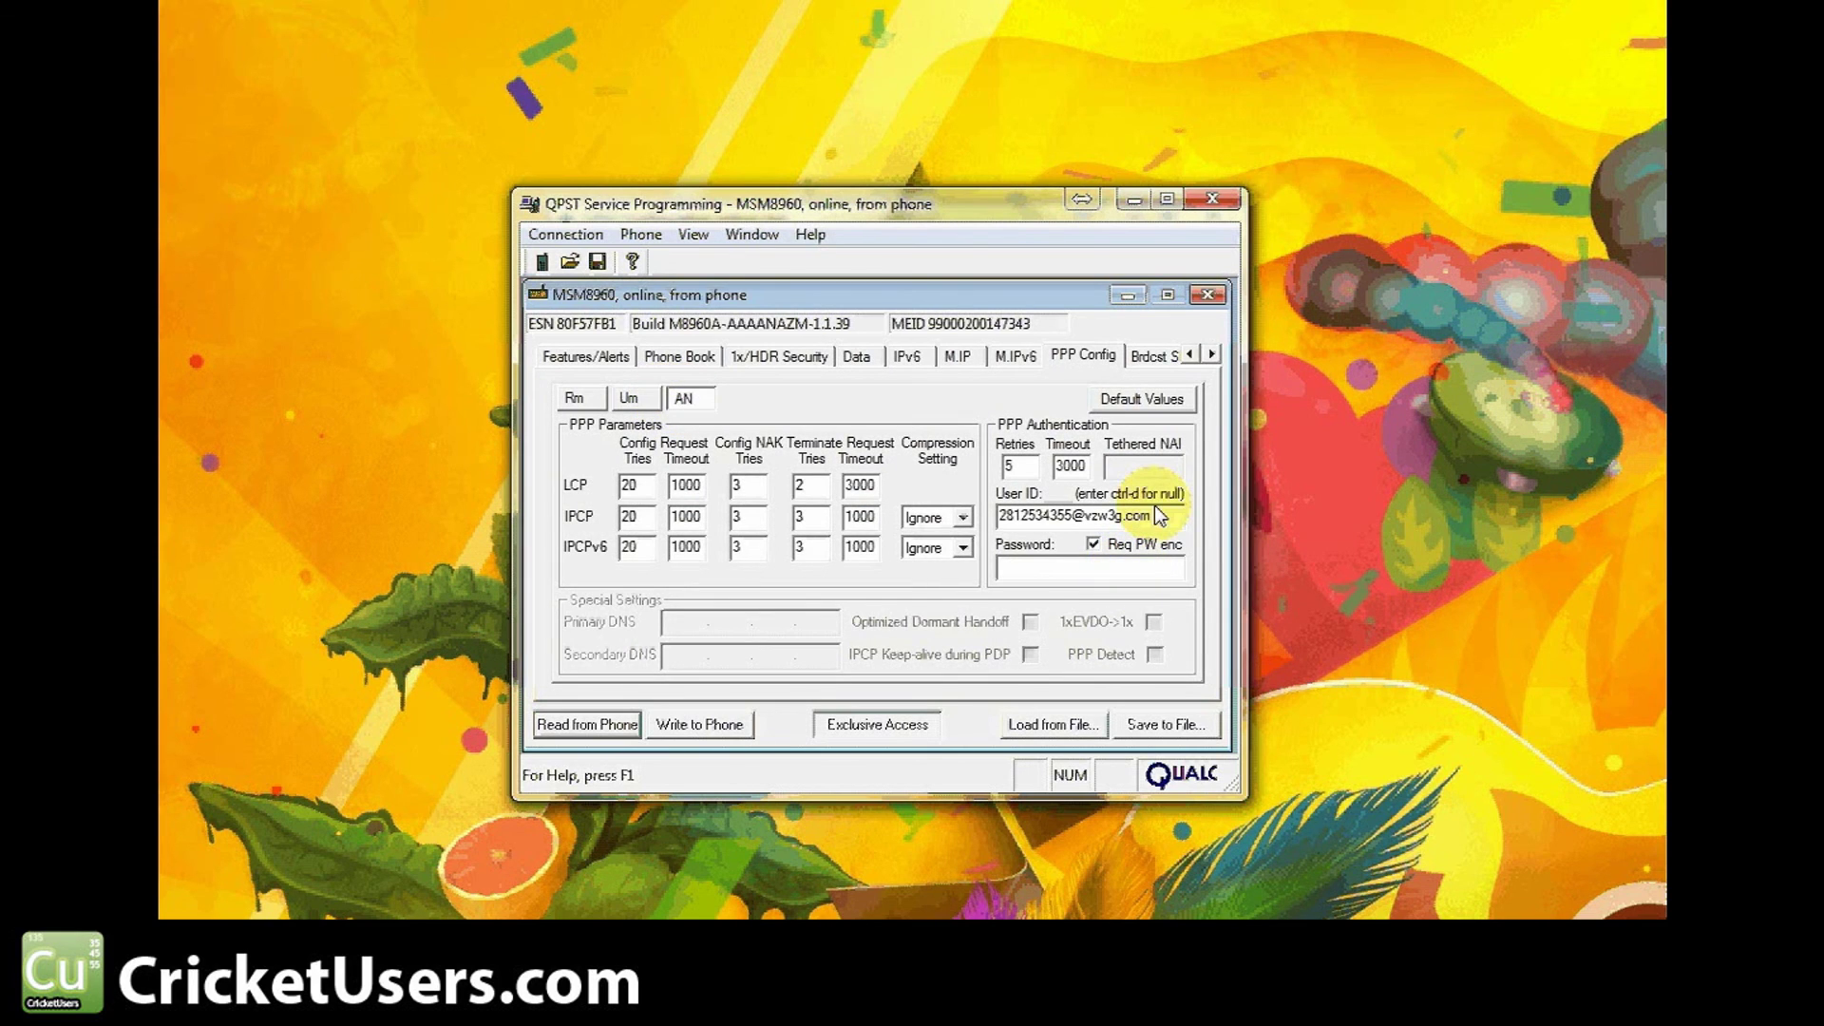
left_click(1144, 515)
double_click(1149, 518)
left_click(1150, 570)
type("vz")
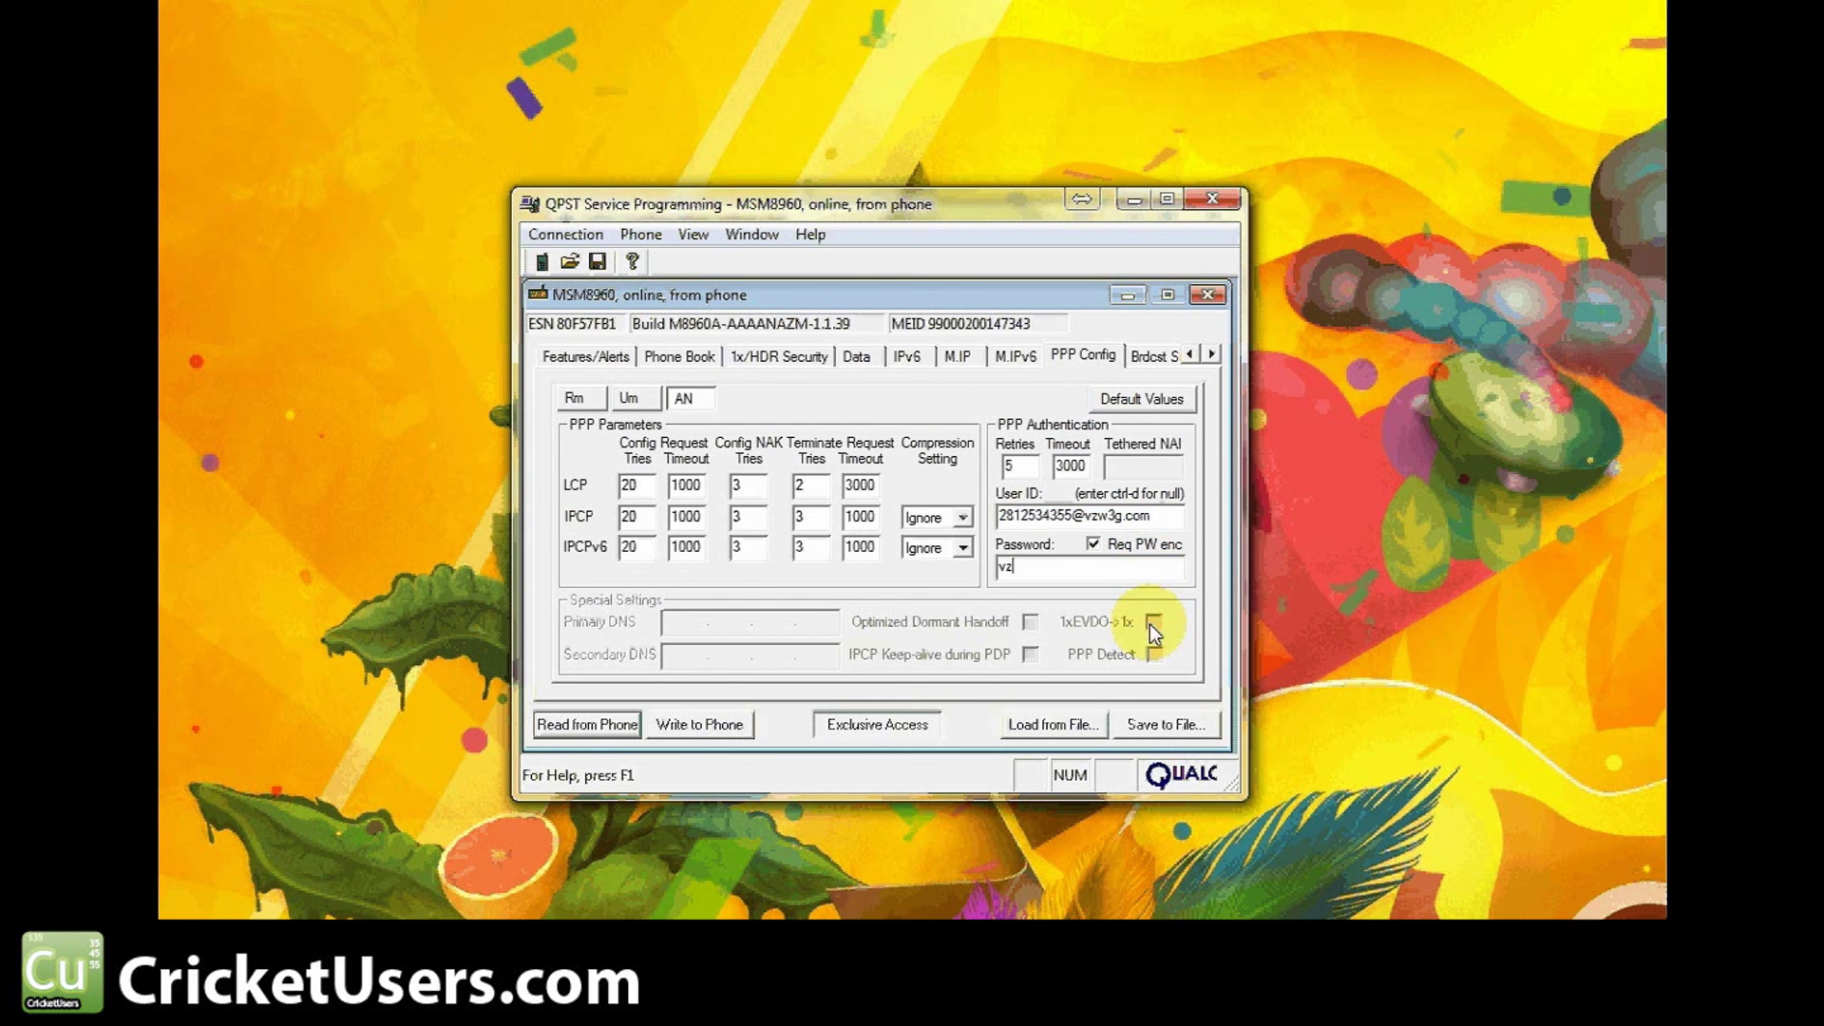
type("w")
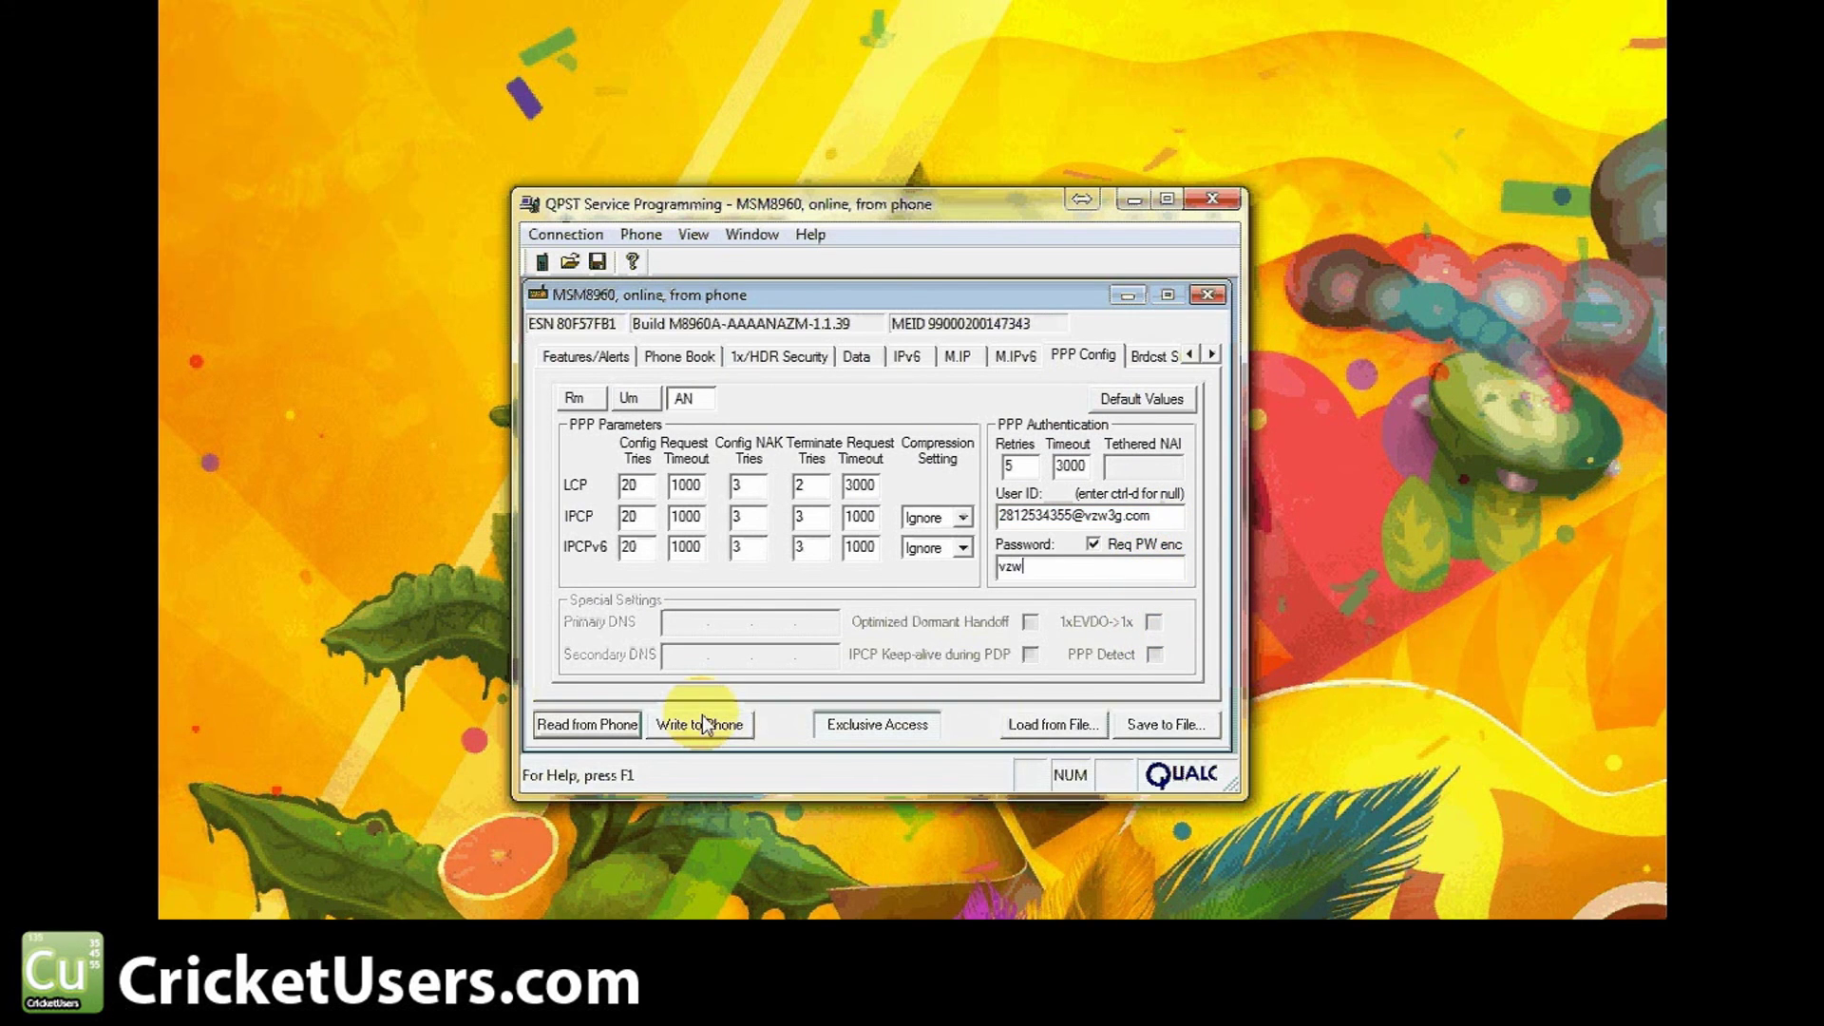
left_click(701, 725)
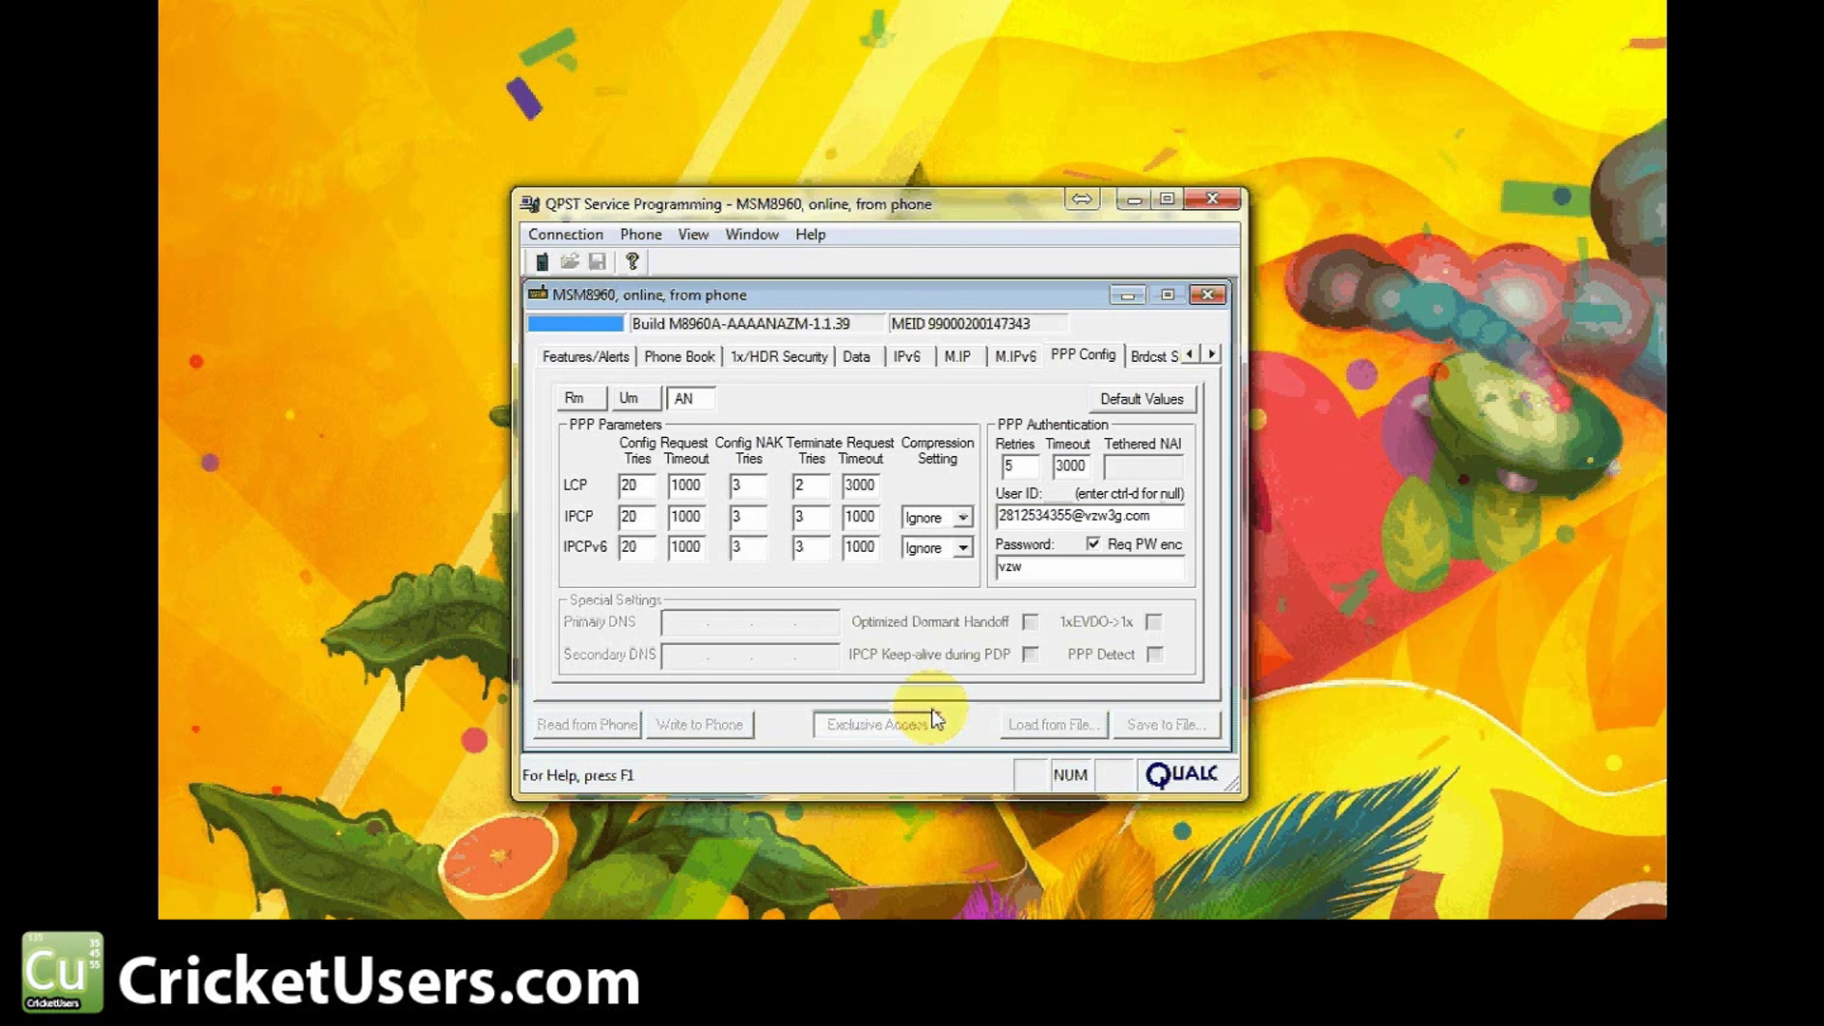
Dismiss the NV Write Errors report so the write to the phone completes
left_click(880, 644)
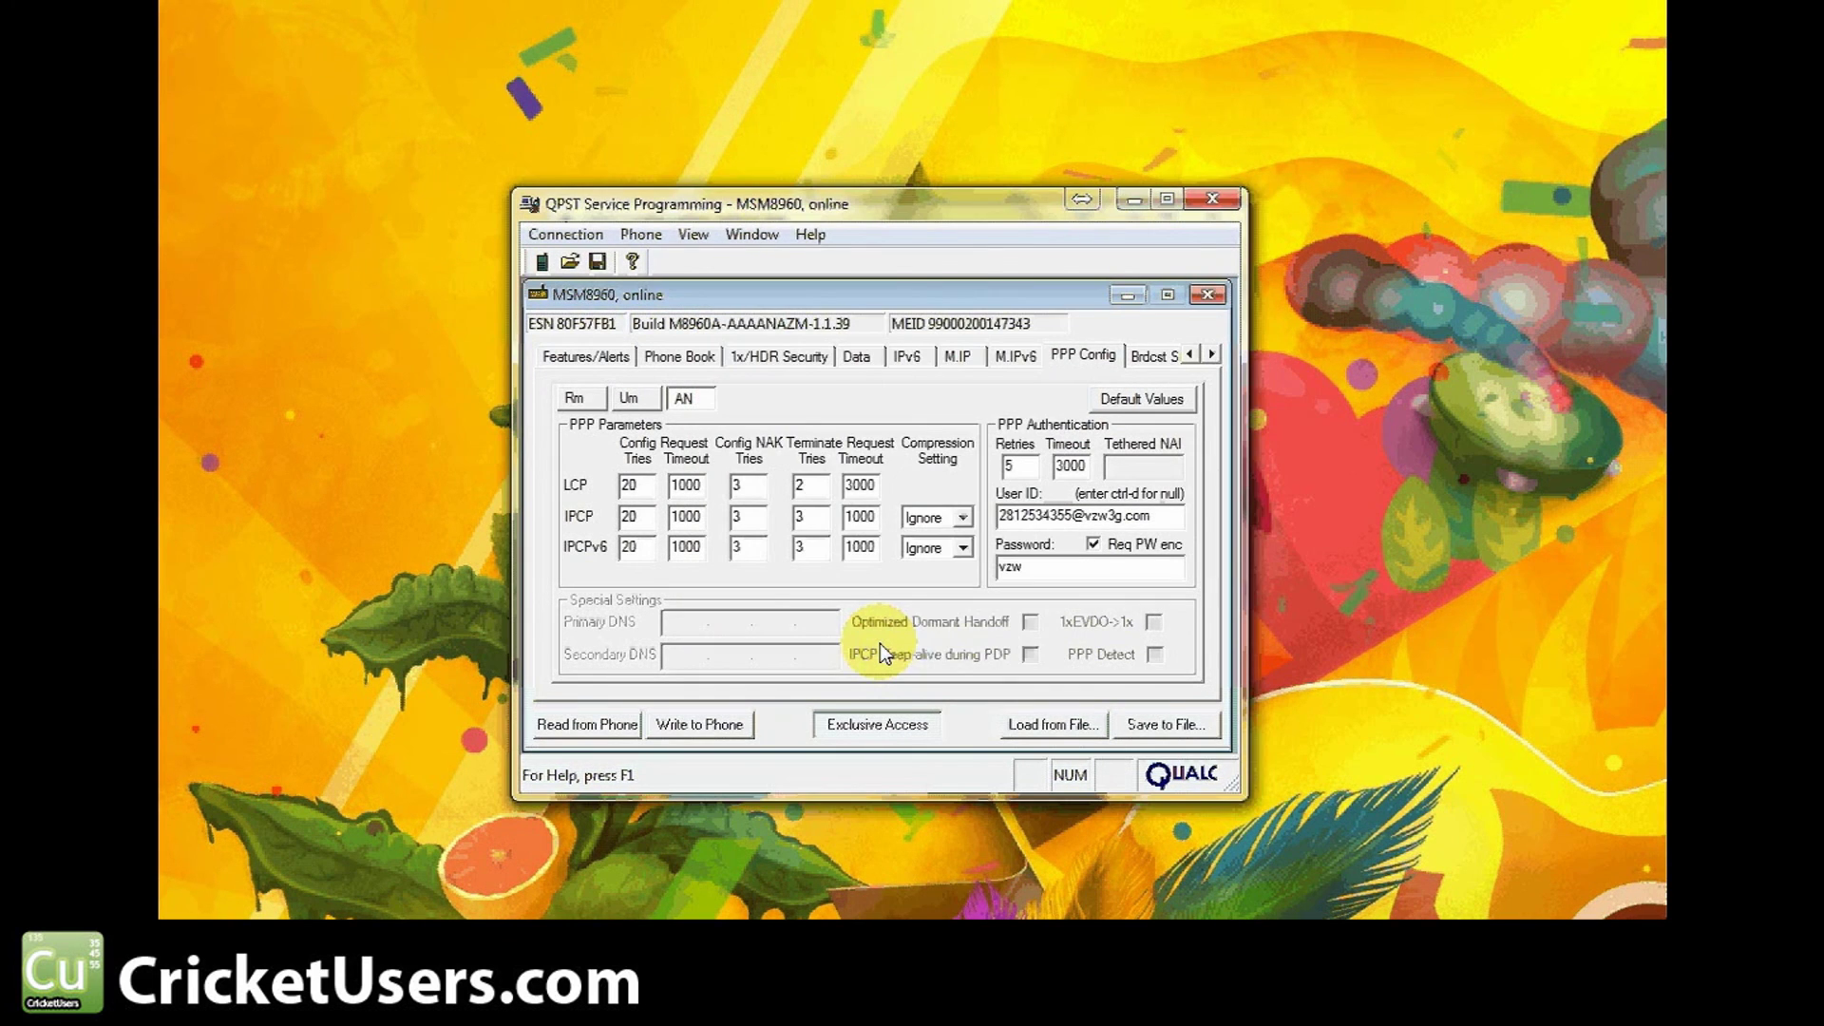